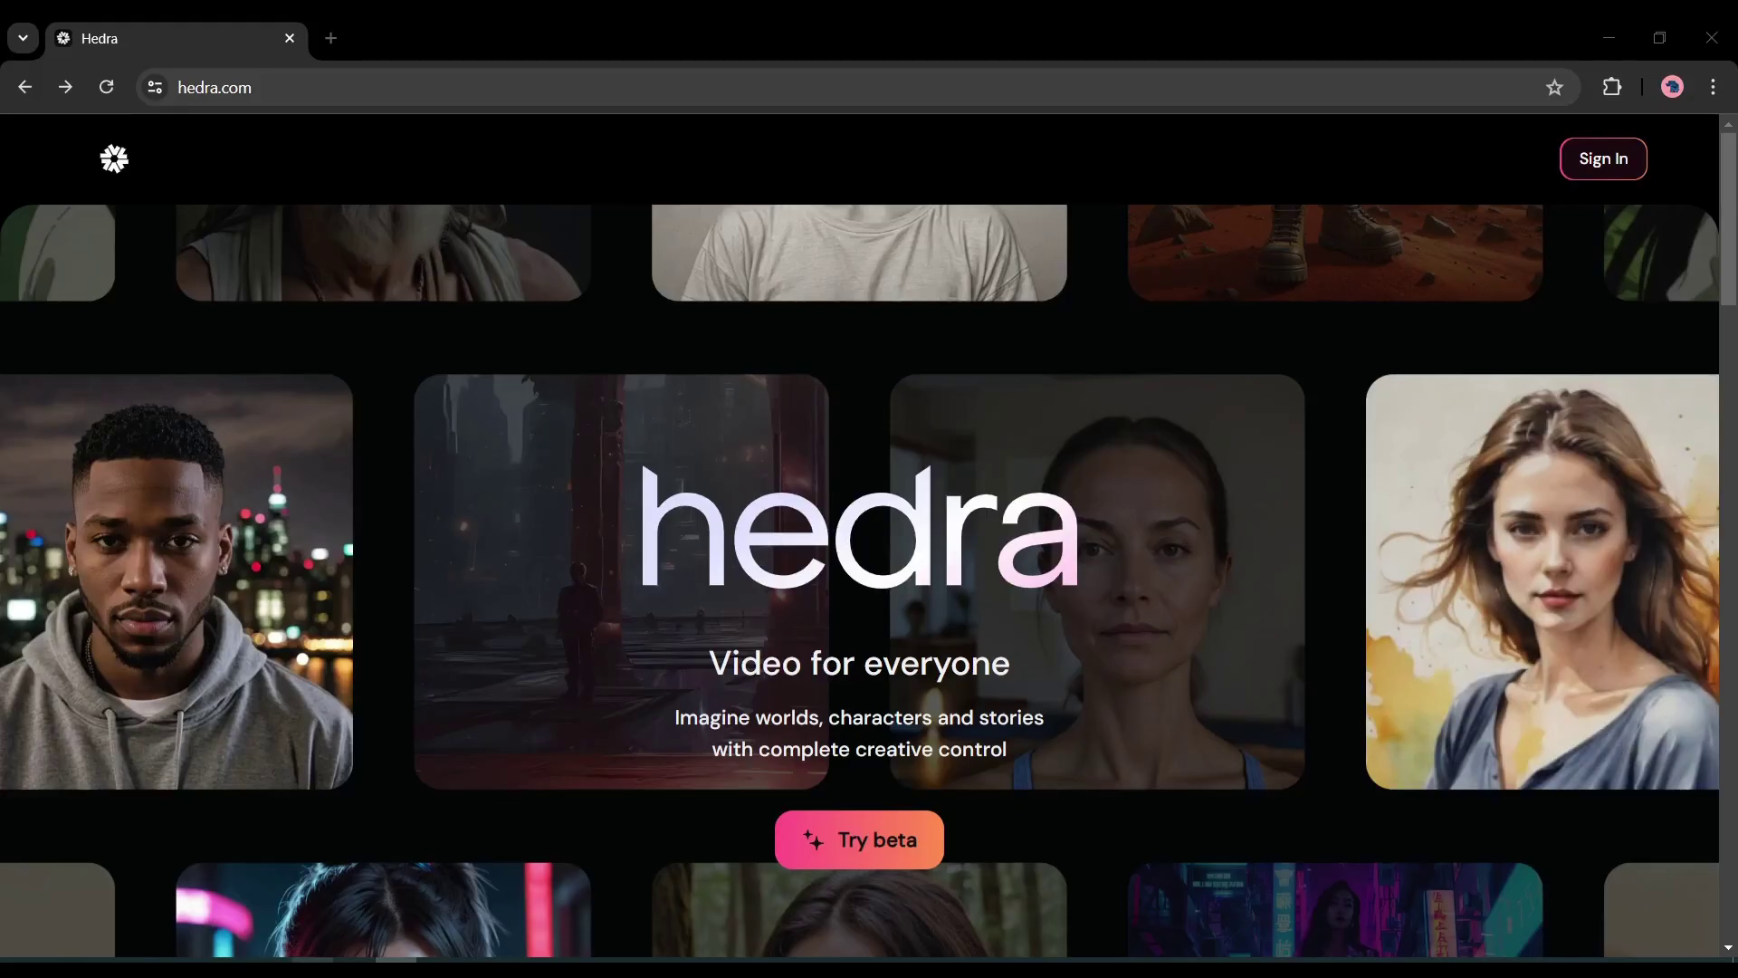
Scroll down through the Hedra landing page and back up.
{"action": "scroll", "coordinate": [961, 503], "scroll_direction": "down", "scroll_amount": 5}
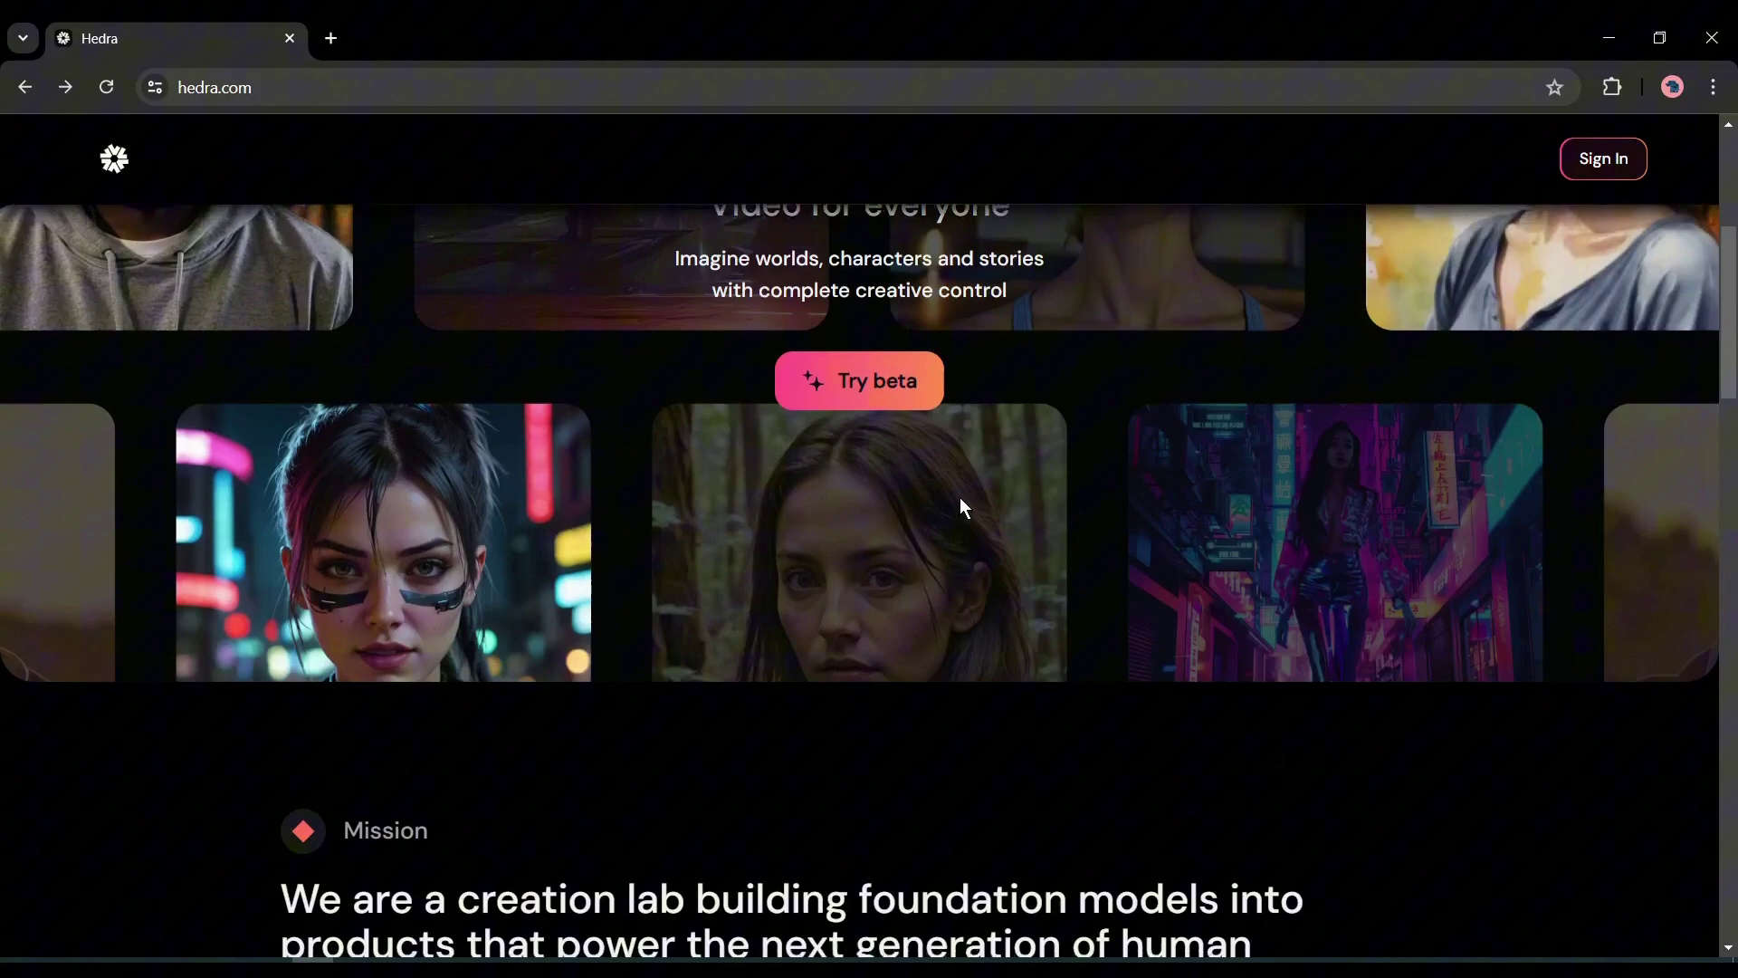
{"action": "scroll", "coordinate": [961, 503], "scroll_direction": "down", "scroll_amount": 4}
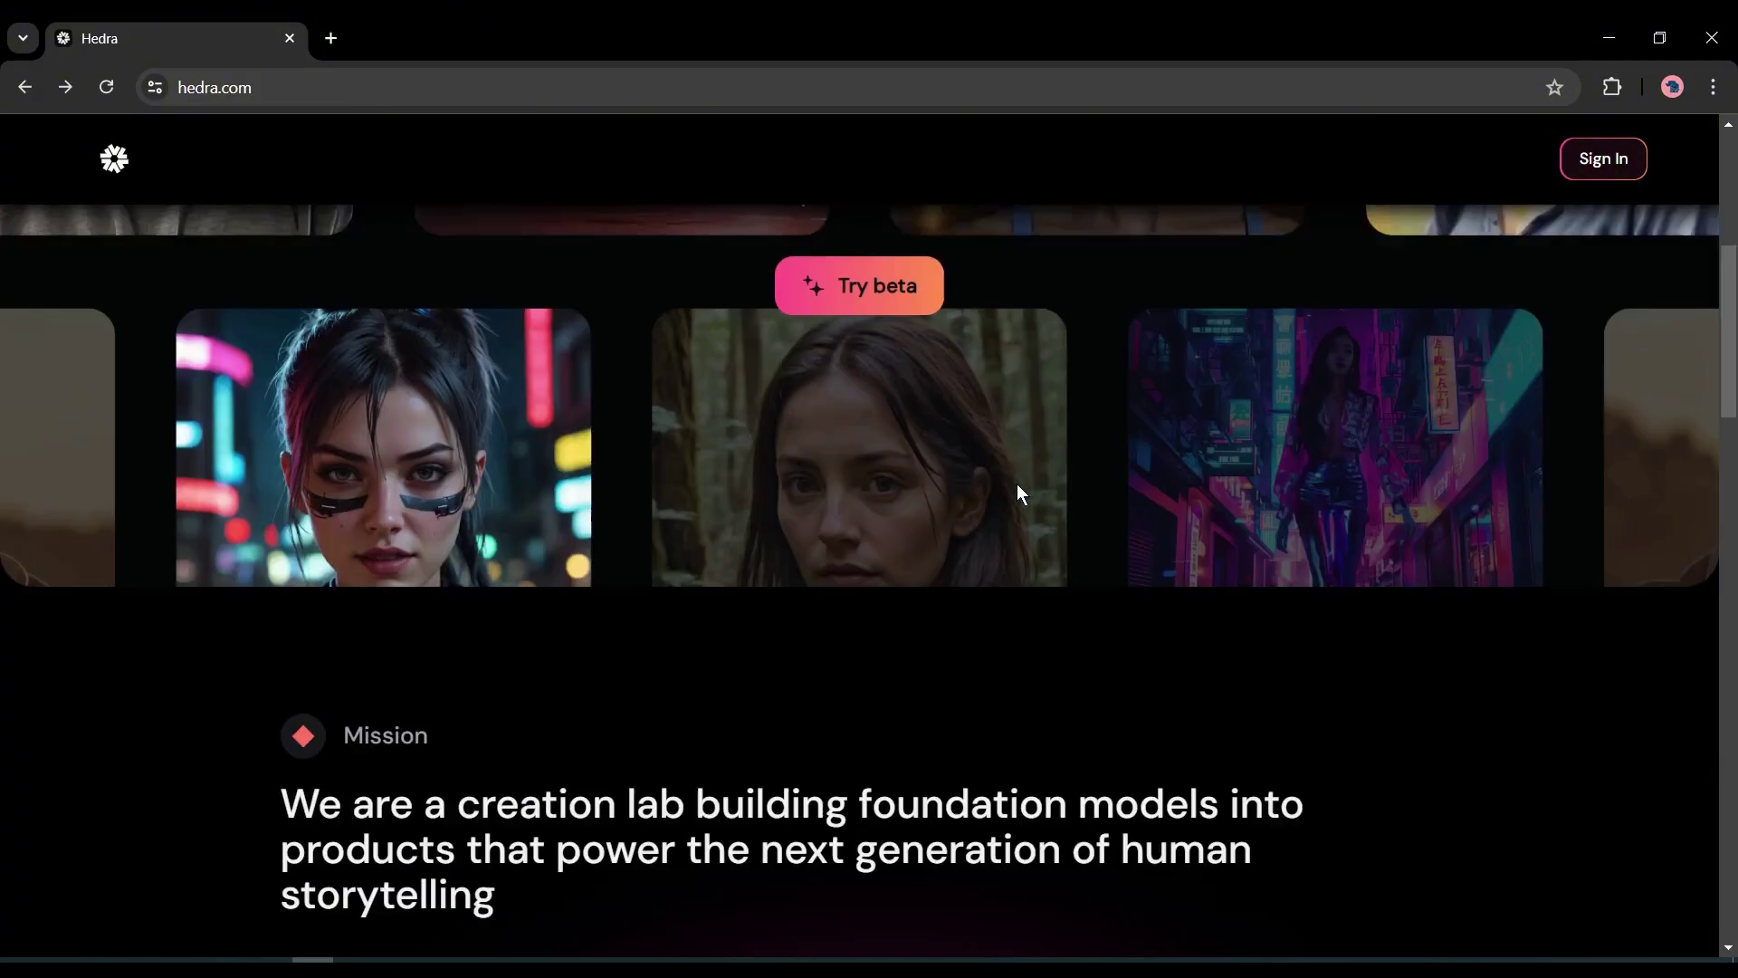
{"action": "scroll", "coordinate": [1019, 493], "scroll_direction": "down", "scroll_amount": 6}
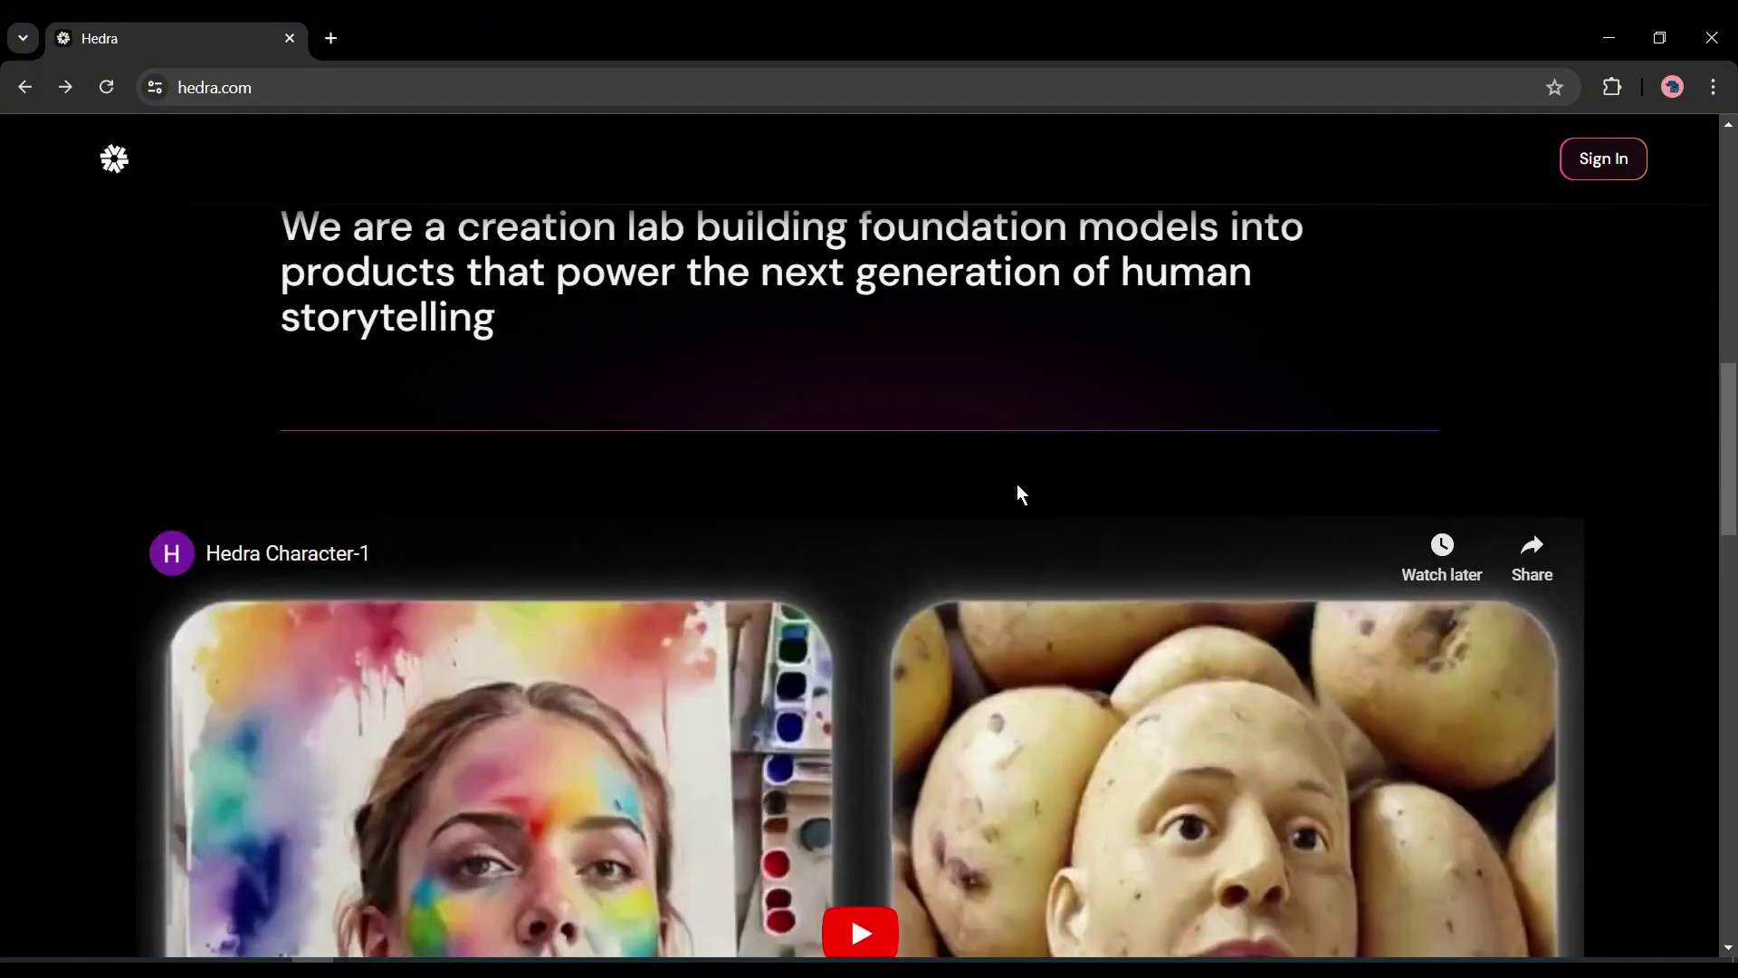
{"action": "scroll", "coordinate": [1017, 486], "scroll_direction": "down", "scroll_amount": 12}
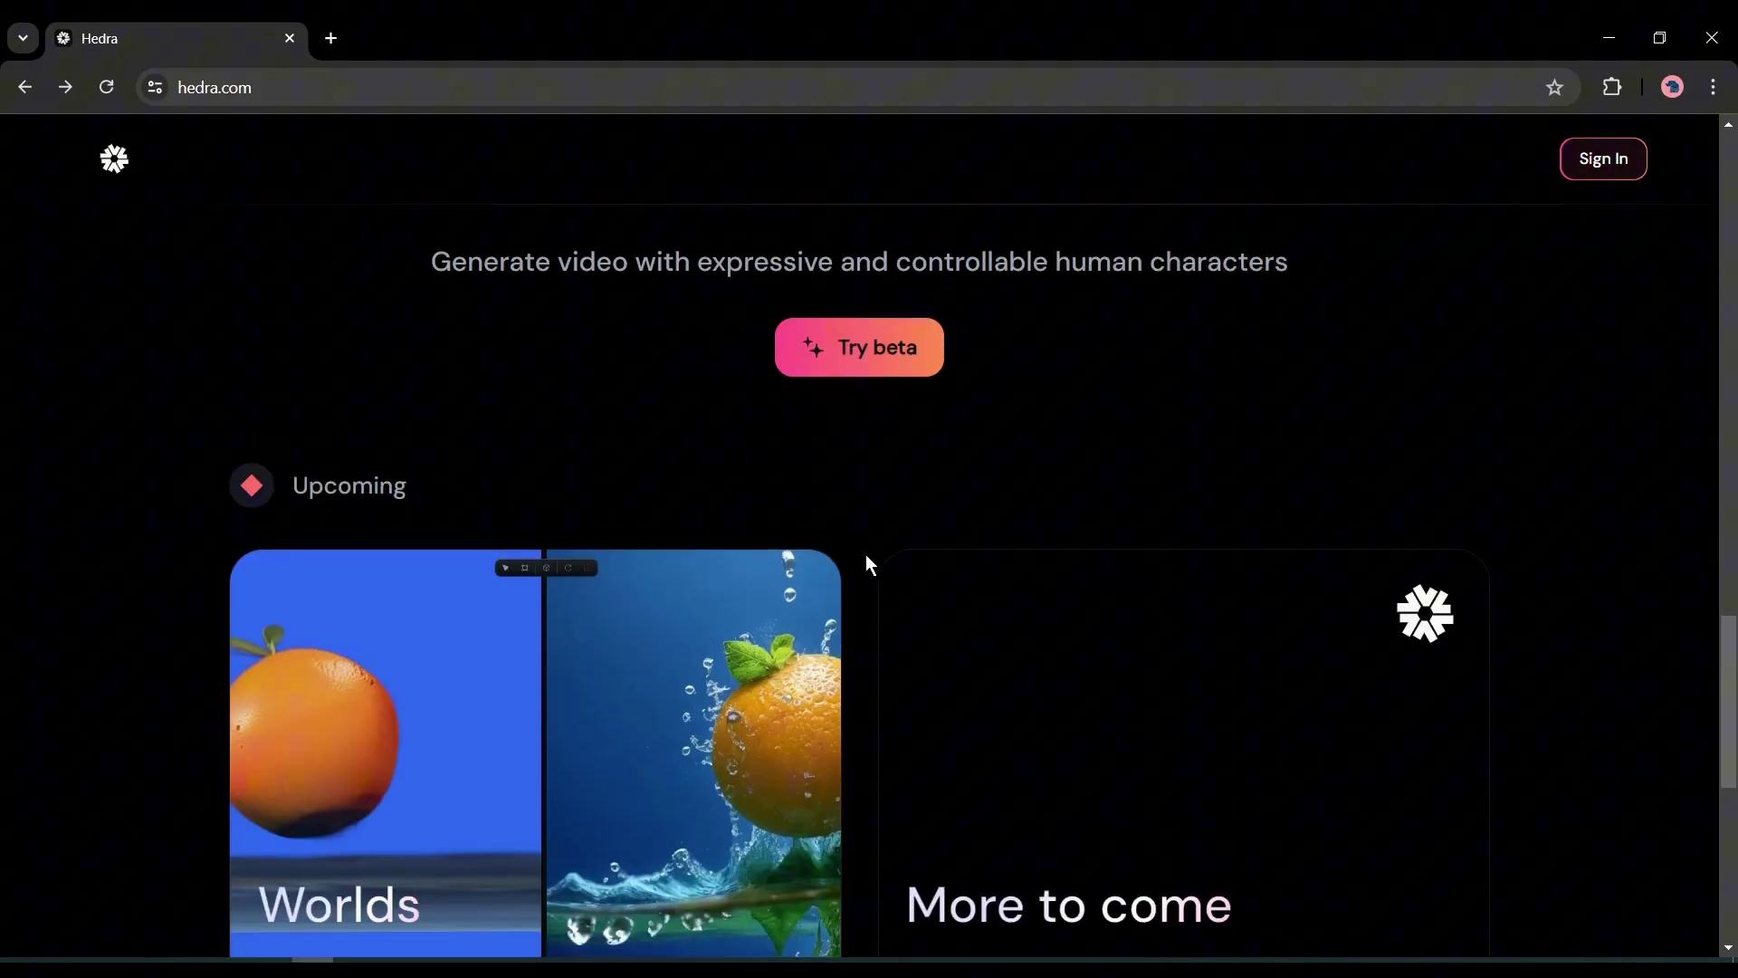
{"action": "scroll", "coordinate": [867, 562], "scroll_direction": "down", "scroll_amount": 9}
{"action": "scroll", "coordinate": [867, 561], "scroll_direction": "up", "scroll_amount": 5}
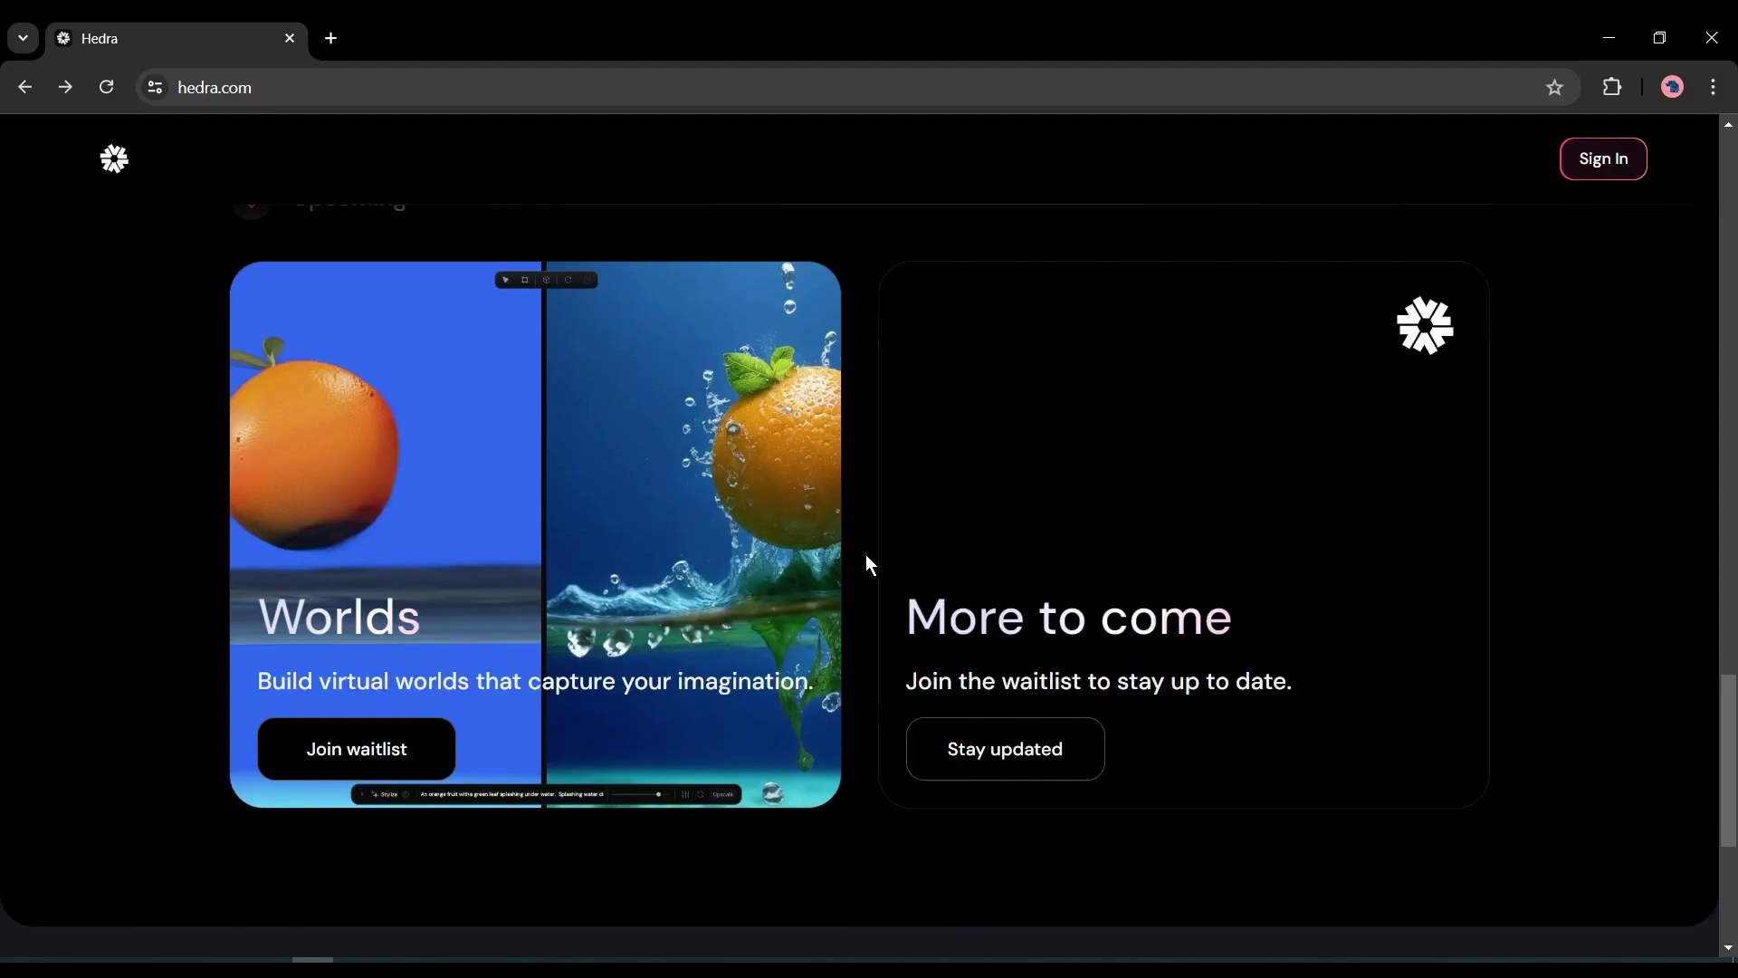
{"action": "scroll", "coordinate": [868, 561], "scroll_direction": "up", "scroll_amount": 7}
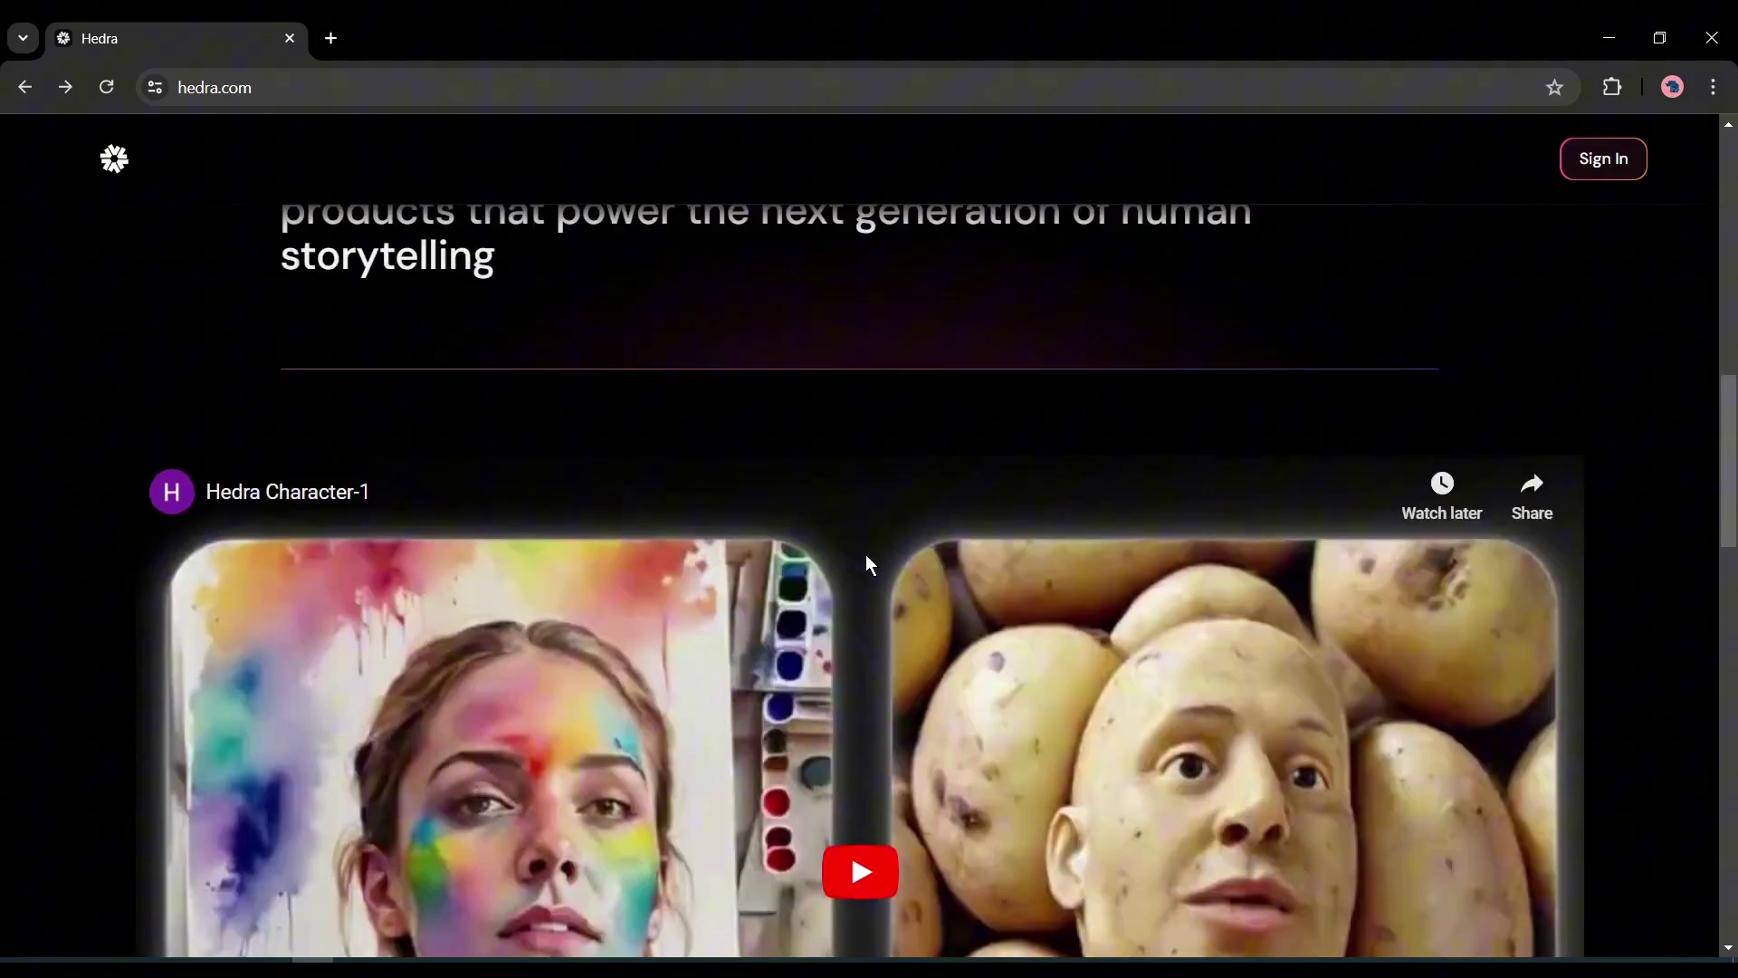
{"action": "scroll", "coordinate": [865, 562], "scroll_direction": "up", "scroll_amount": 10}
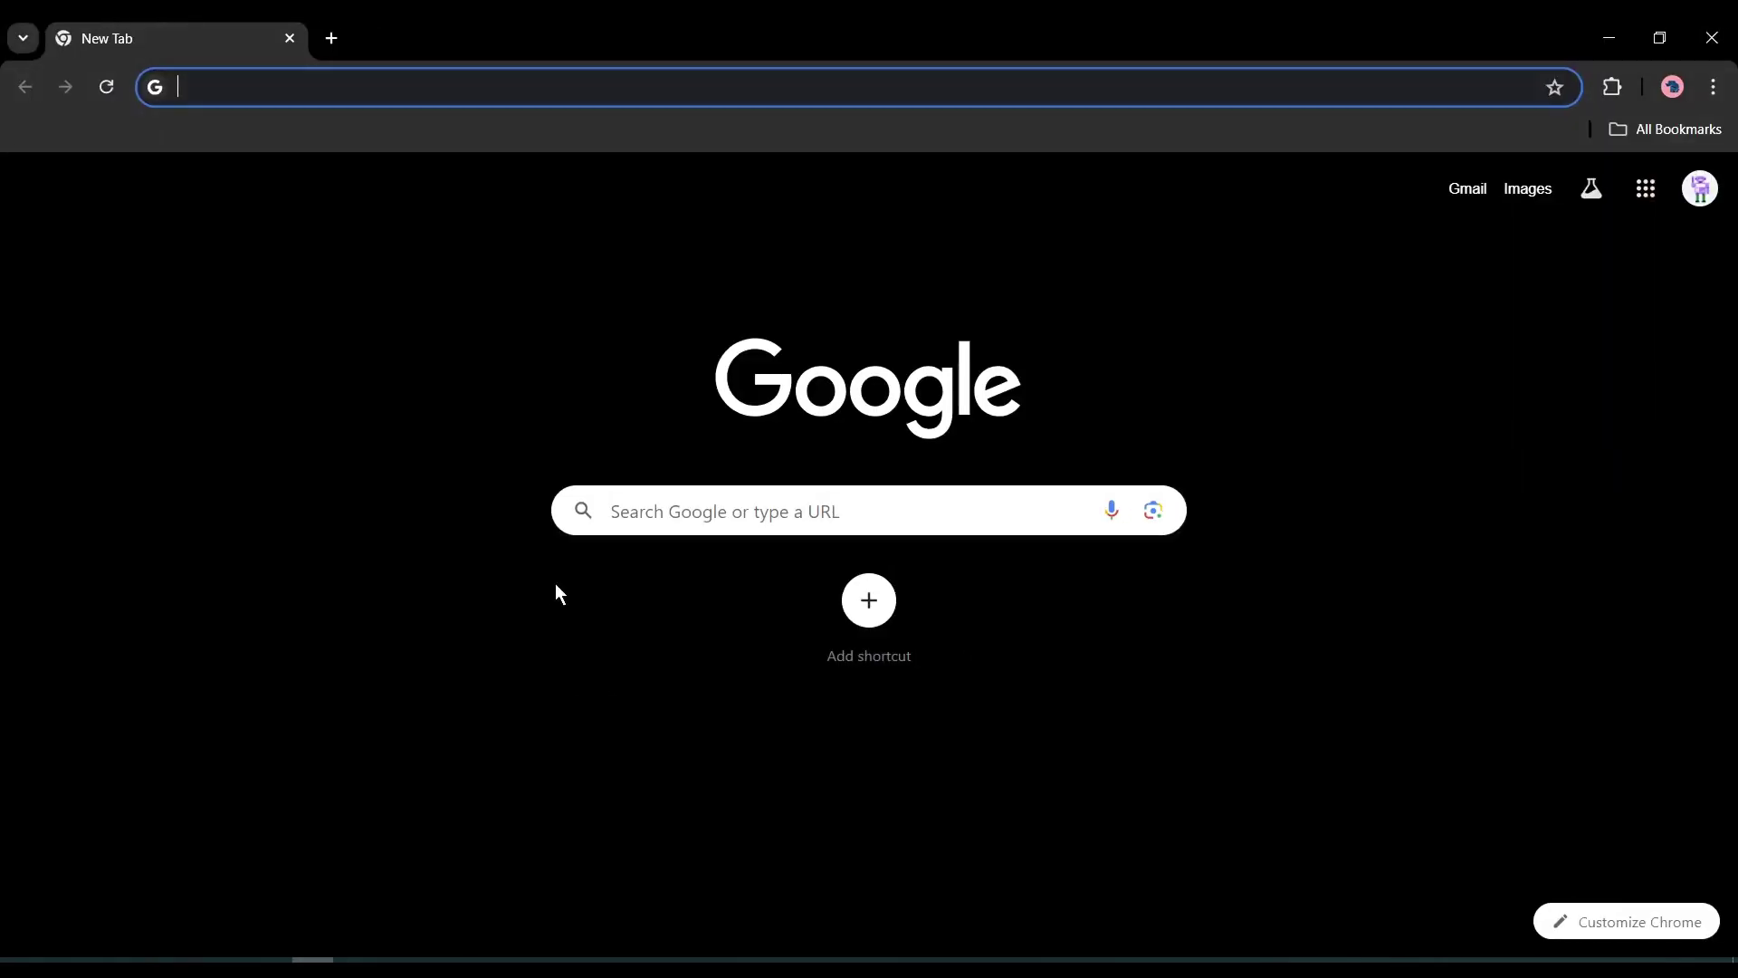
Search Google for 'hedra Ai' and open the hedra.com result.
{"action": "left_click", "coordinate": [648, 500]}
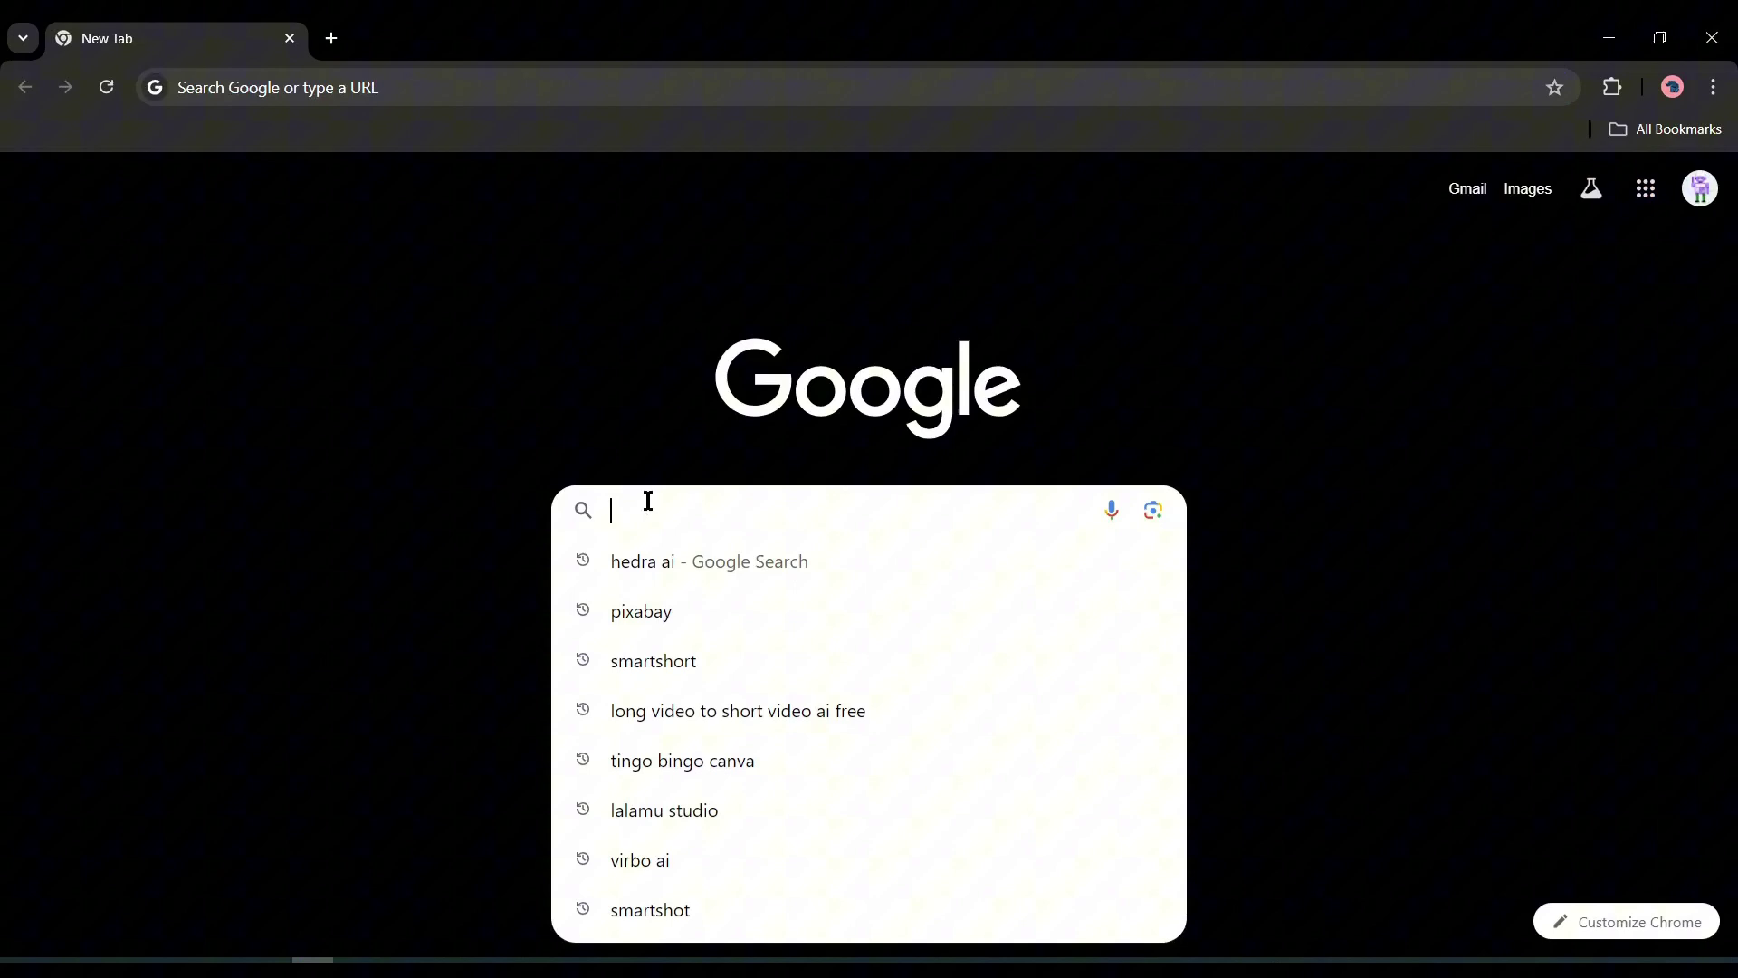
{"action": "type", "text": "hedra A"}
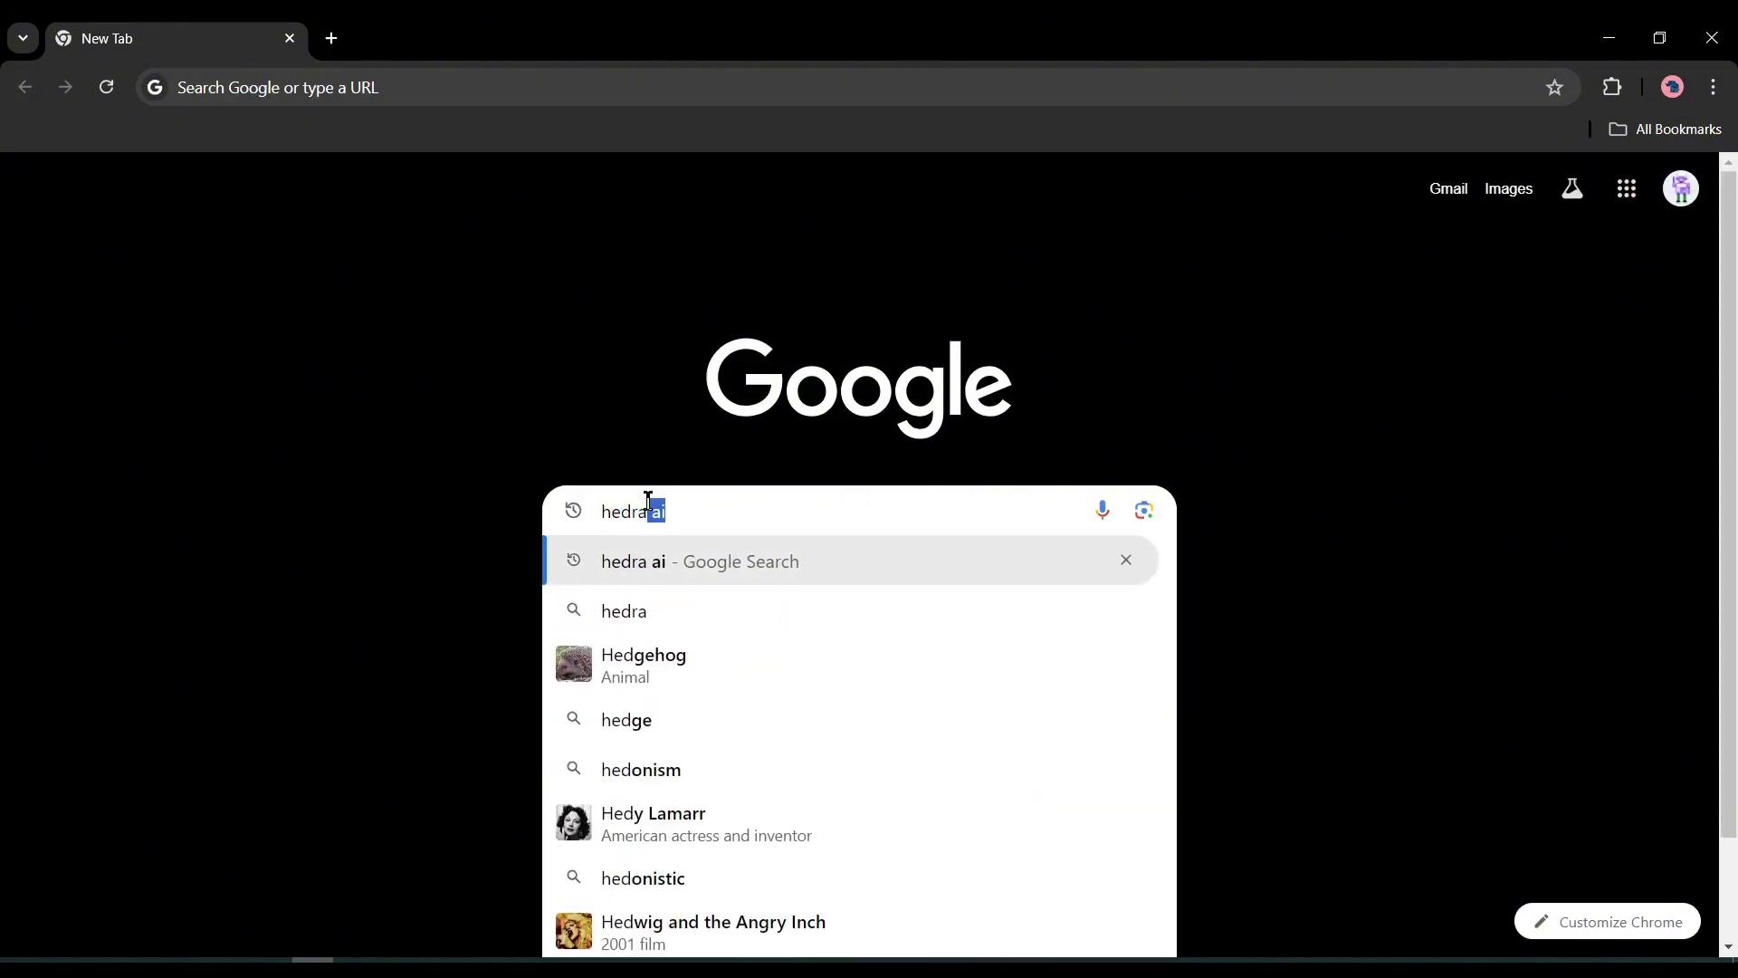
{"action": "type", "text": "i"}
{"action": "key", "text": "Return"}
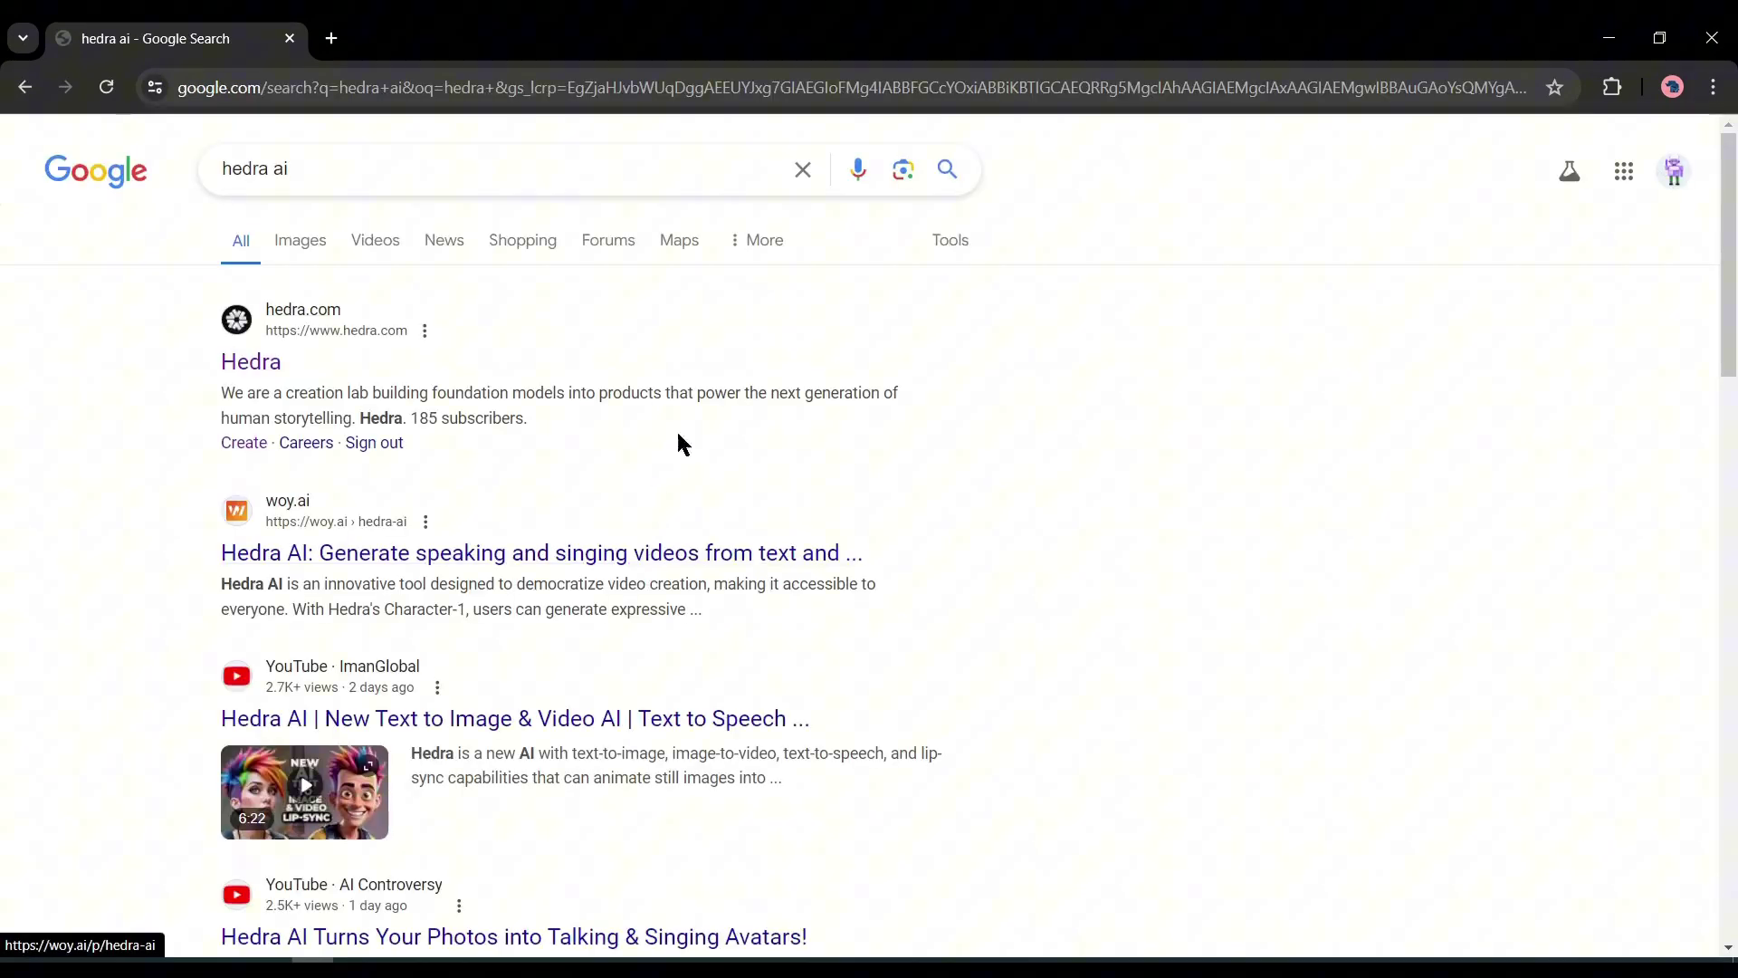
{"action": "left_click", "coordinate": [240, 361]}
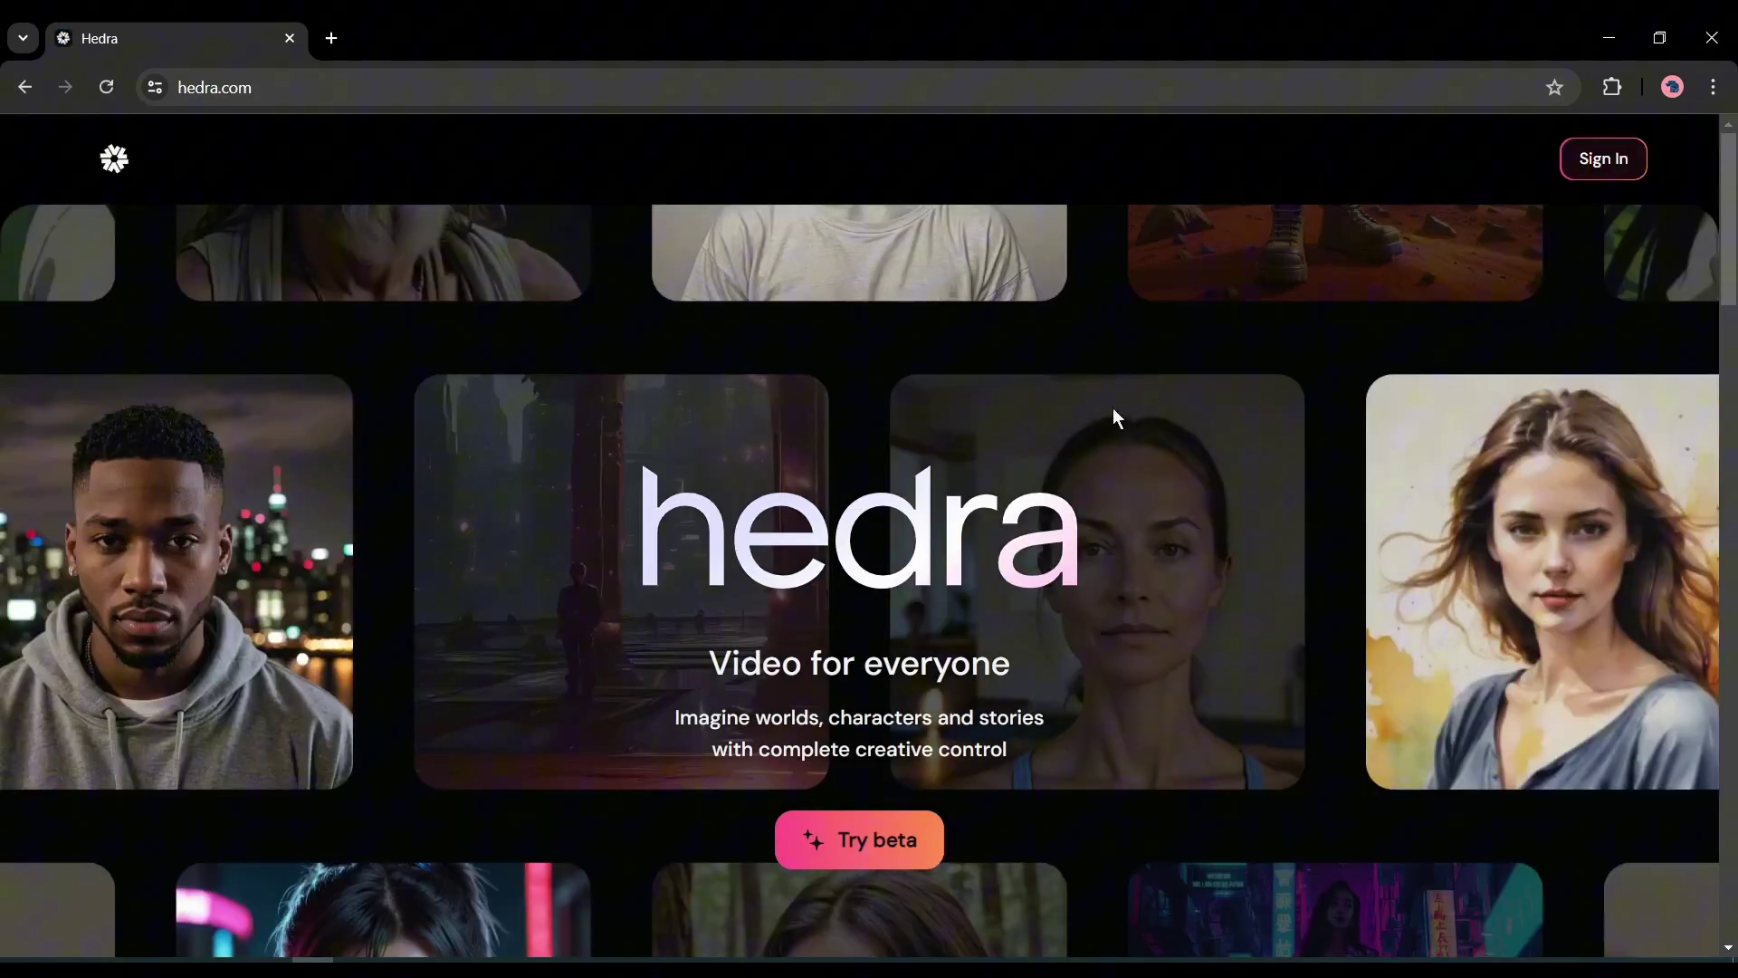
Sign in with Google, tick all four new-account consent boxes, and enter the Try beta workspace.
{"action": "left_click", "coordinate": [1603, 160]}
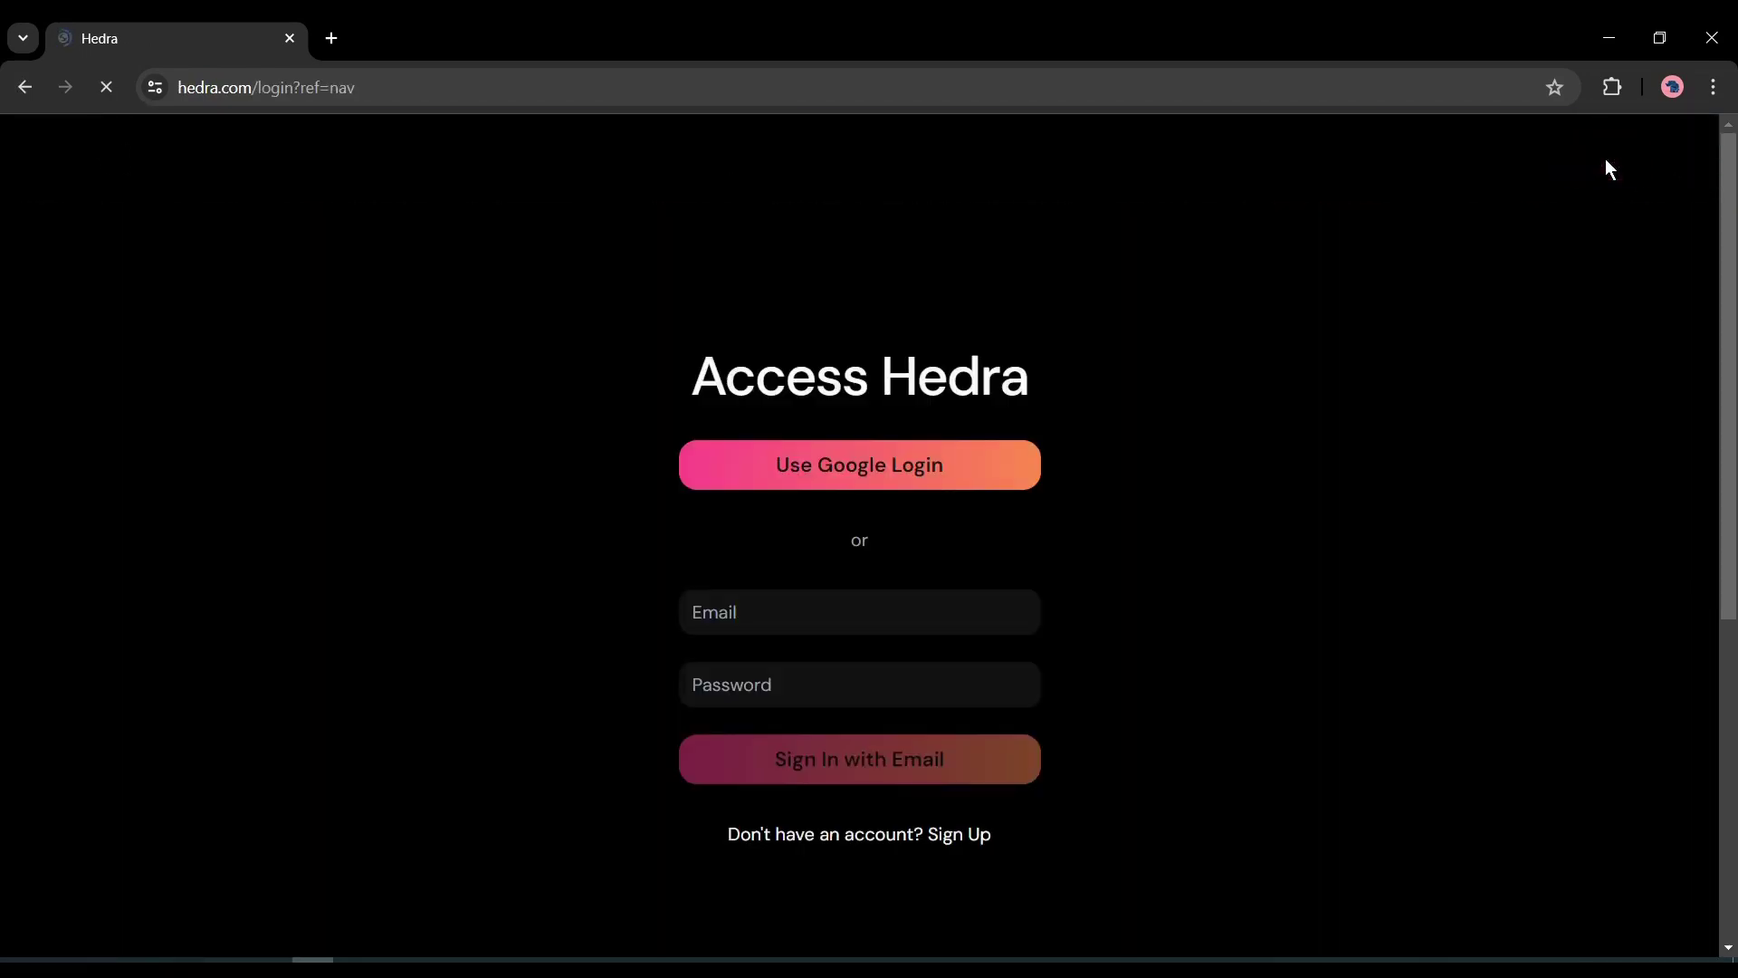
{"action": "left_click", "coordinate": [818, 475]}
{"action": "left_click", "coordinate": [514, 492]}
{"action": "left_click", "coordinate": [514, 574]}
{"action": "left_click", "coordinate": [514, 678]}
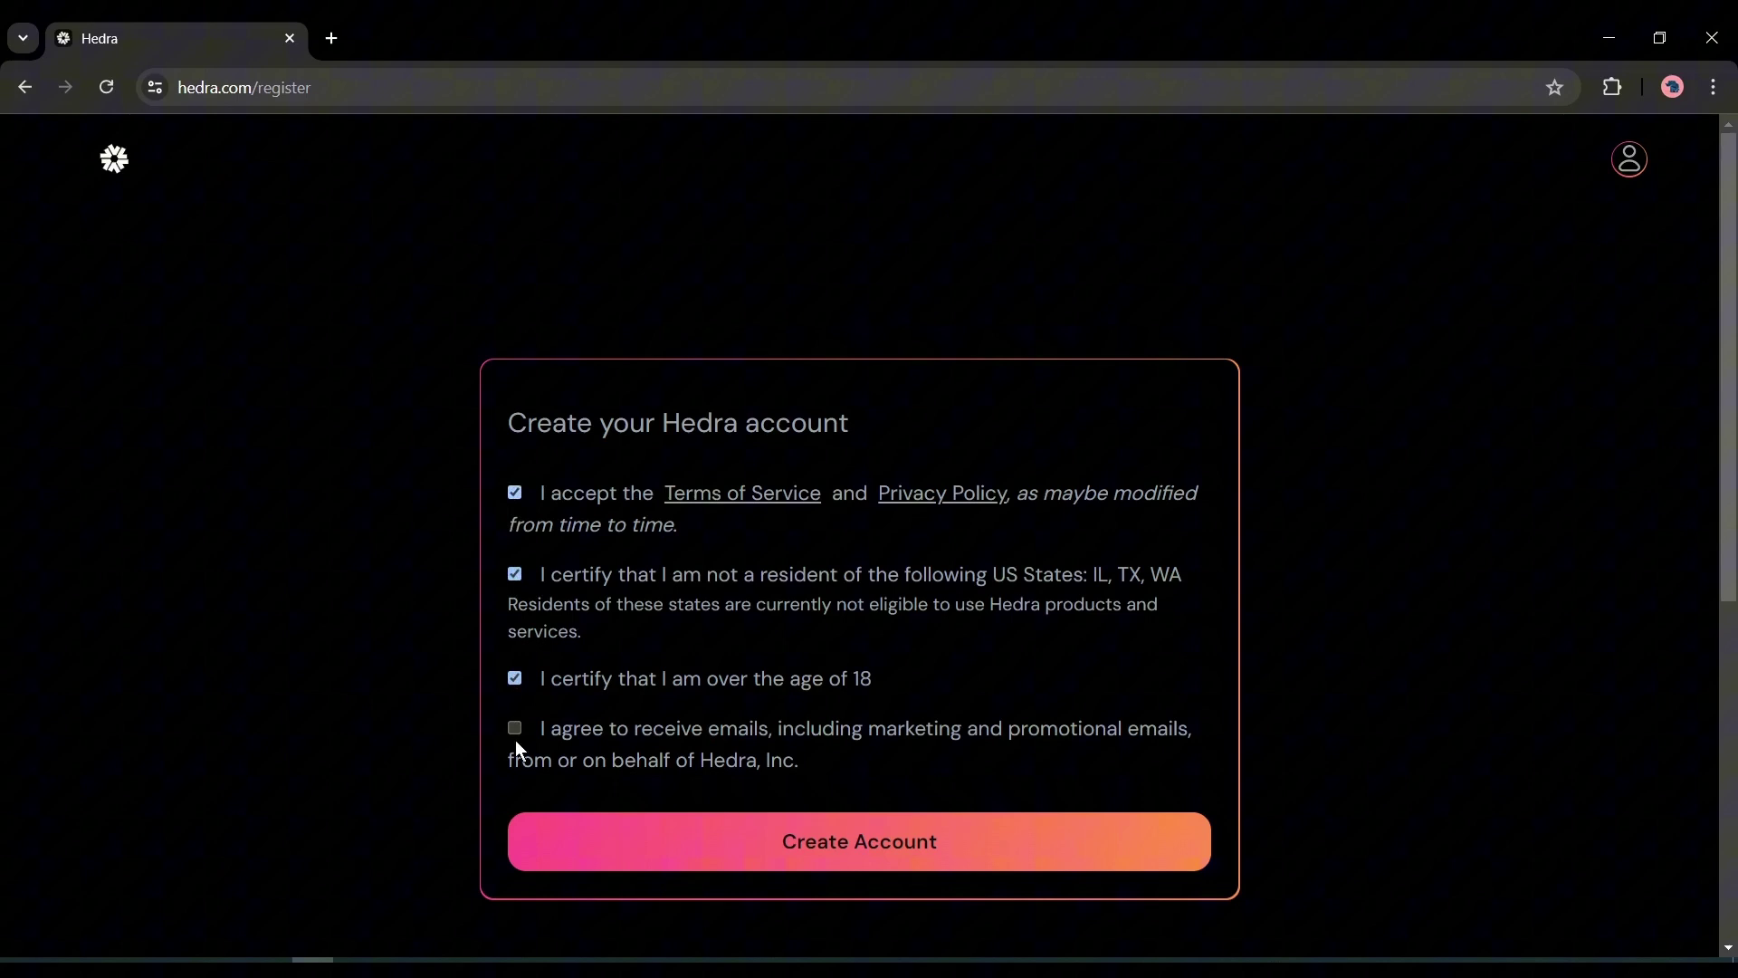
{"action": "left_click", "coordinate": [515, 727]}
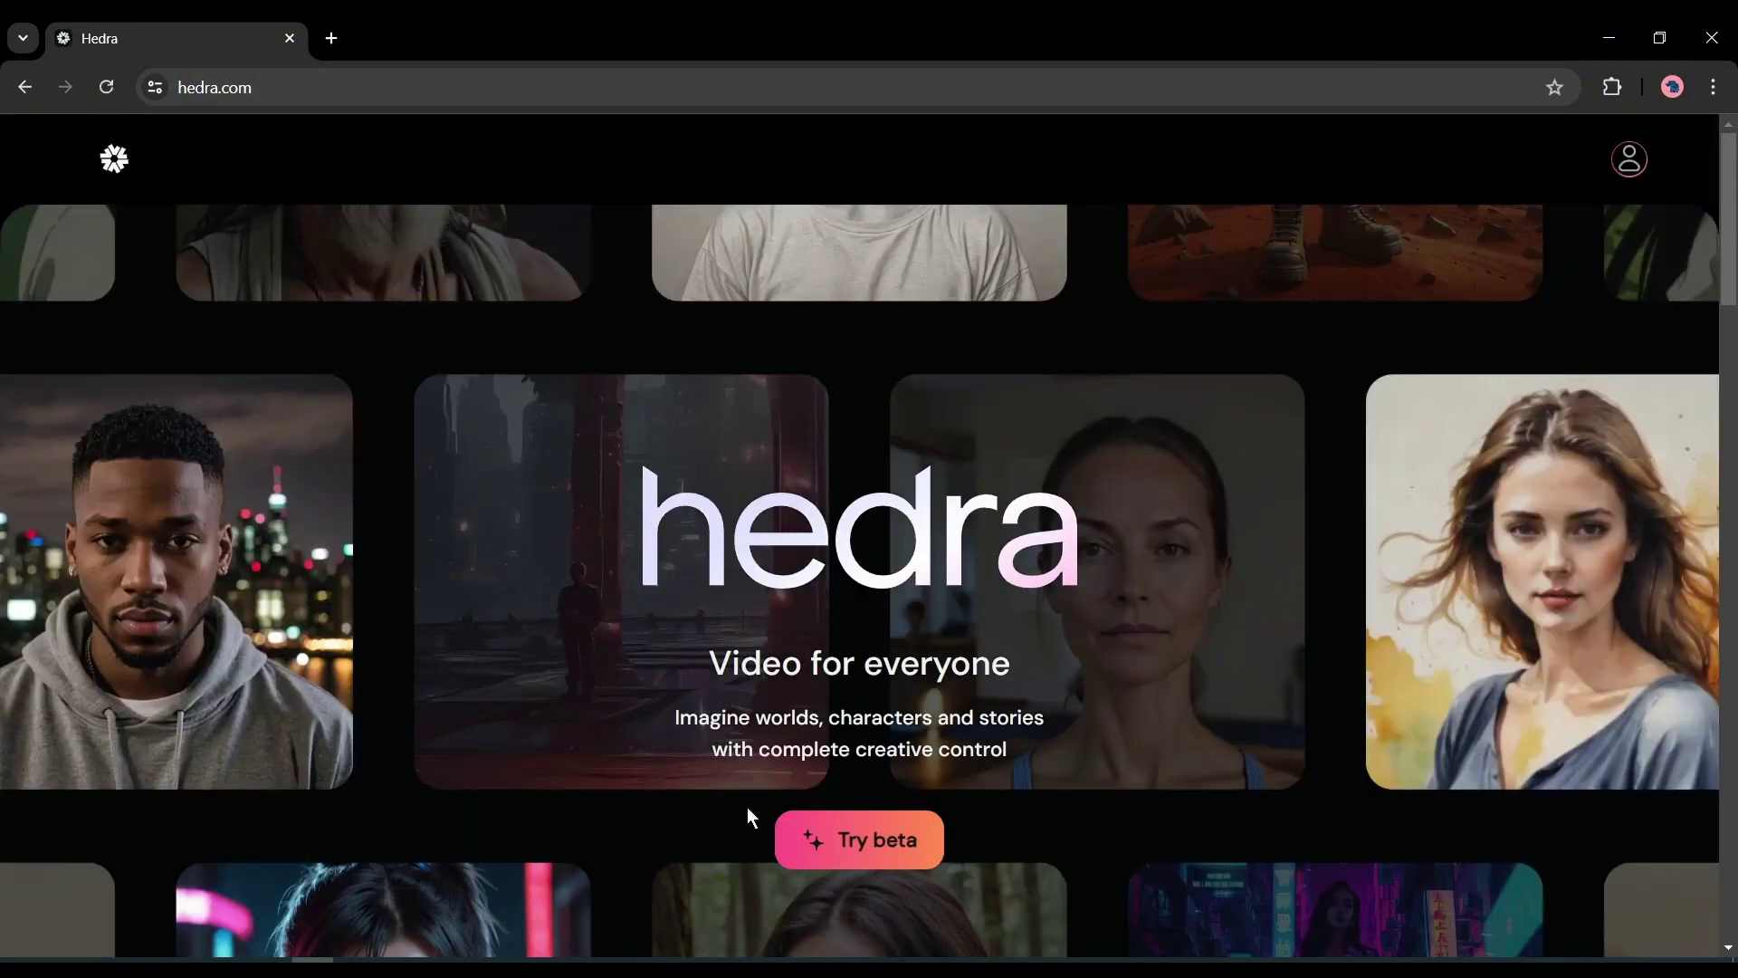
{"action": "left_click", "coordinate": [849, 831]}
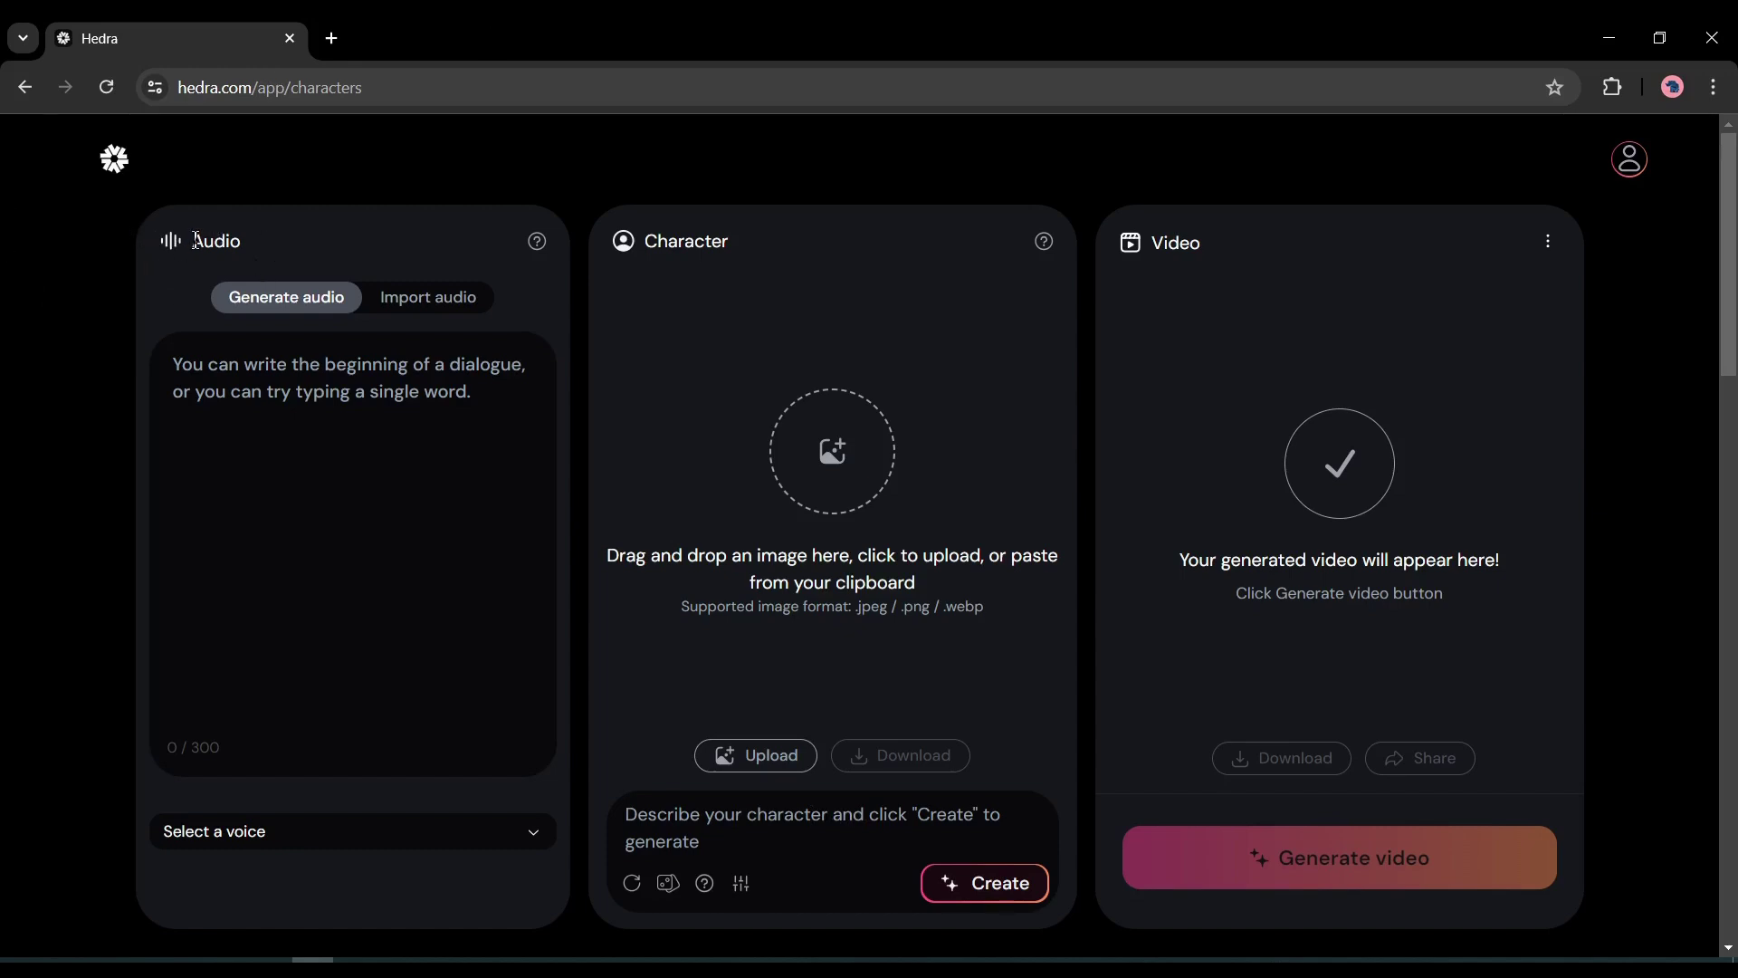
Agree to the character image upload consent terms.
{"action": "left_click_drag", "start_coordinate": [197, 240], "coordinate": [331, 256]}
{"action": "left_click_drag", "start_coordinate": [650, 250], "coordinate": [648, 237]}
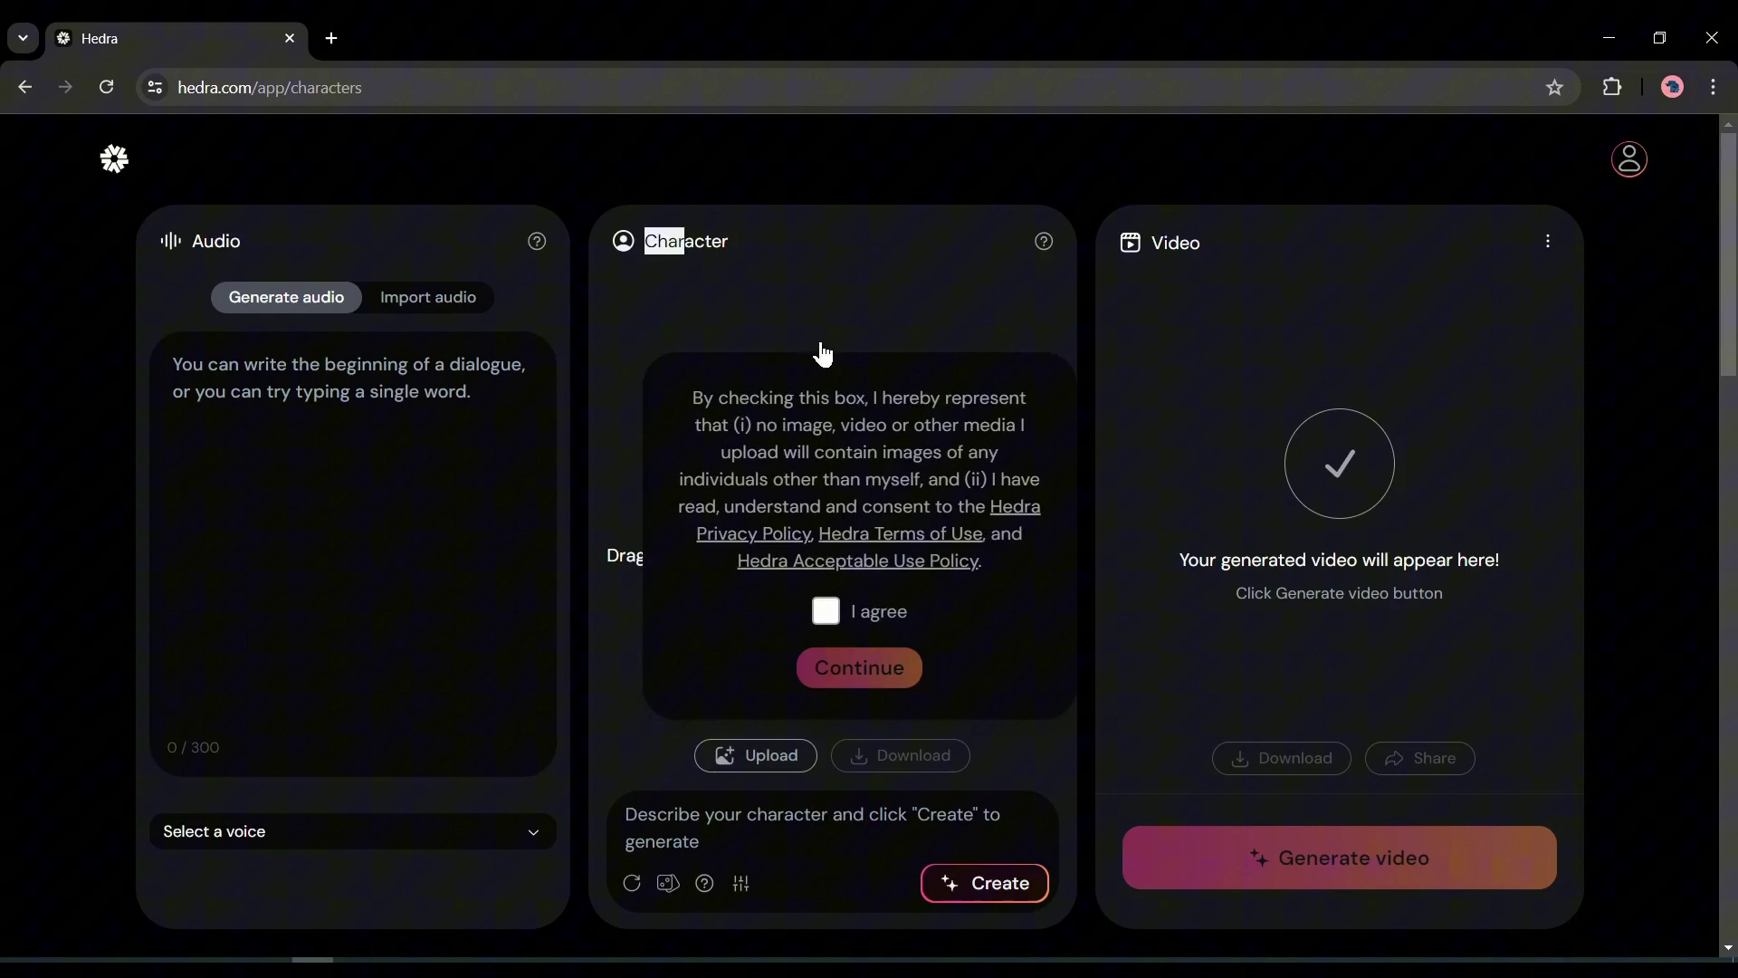
{"action": "left_click", "coordinate": [825, 609]}
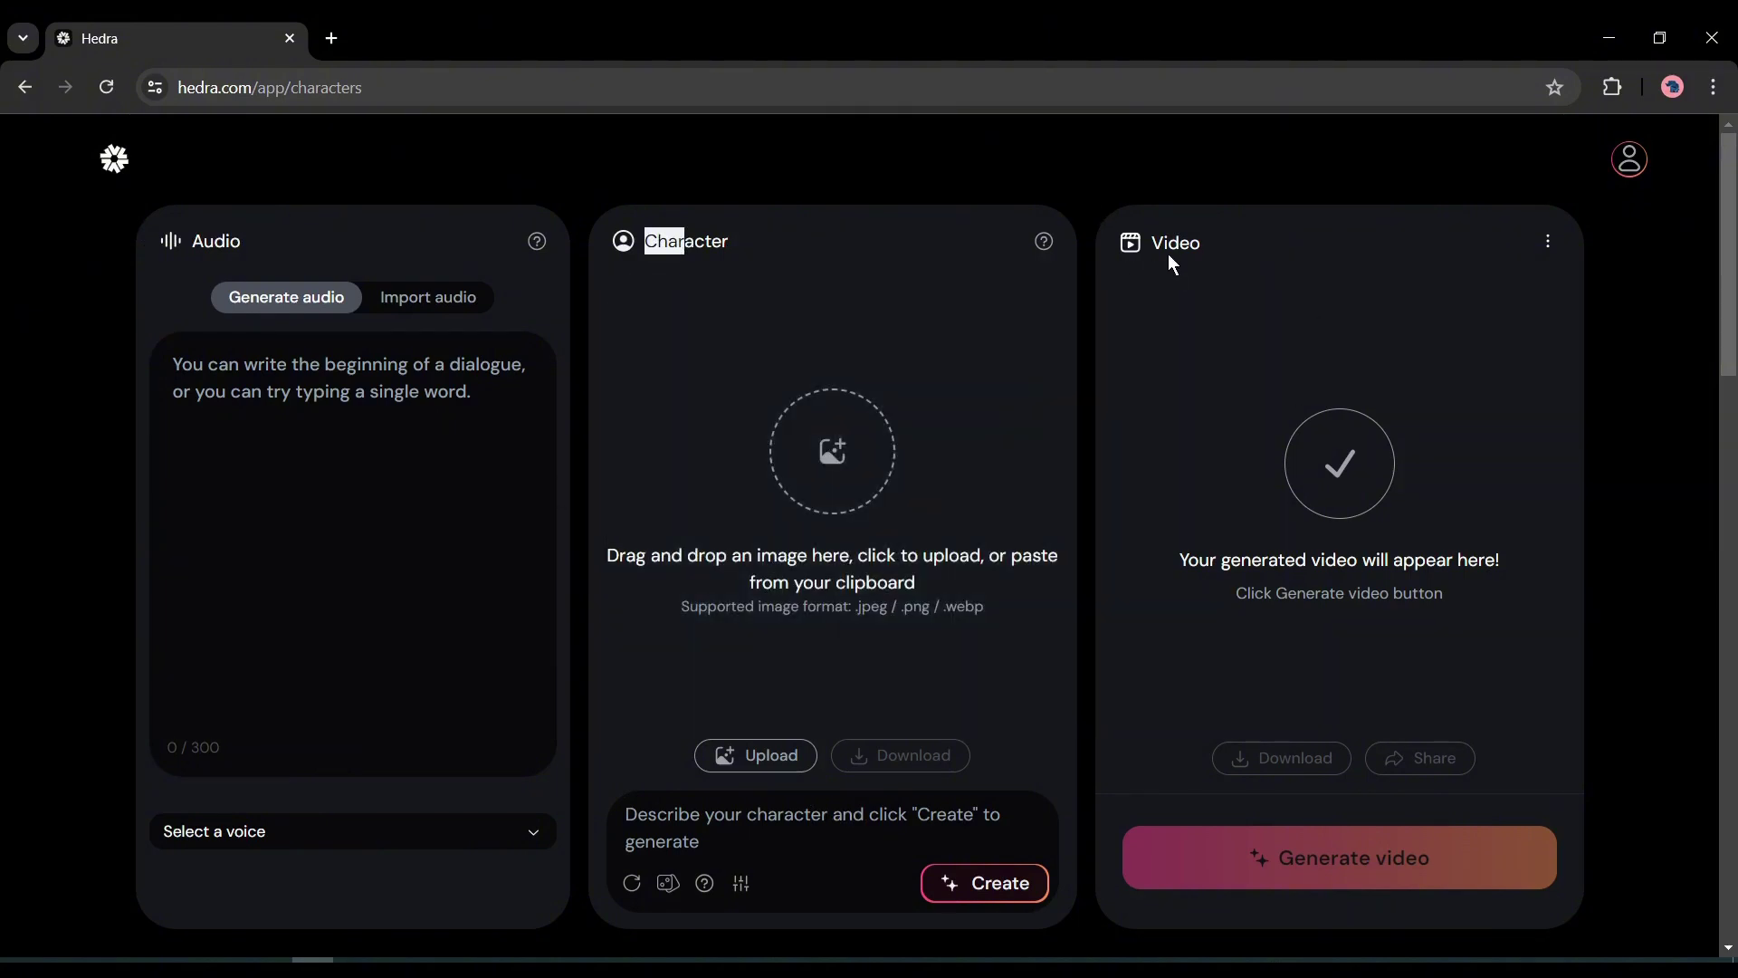
{"action": "left_click_drag", "start_coordinate": [1167, 254], "coordinate": [1371, 313]}
{"action": "left_click", "coordinate": [1371, 314]}
Play and stop the first Community Spotlight video, then scroll back toward the workspace.
{"action": "scroll", "coordinate": [1135, 546], "scroll_direction": "down", "scroll_amount": 7}
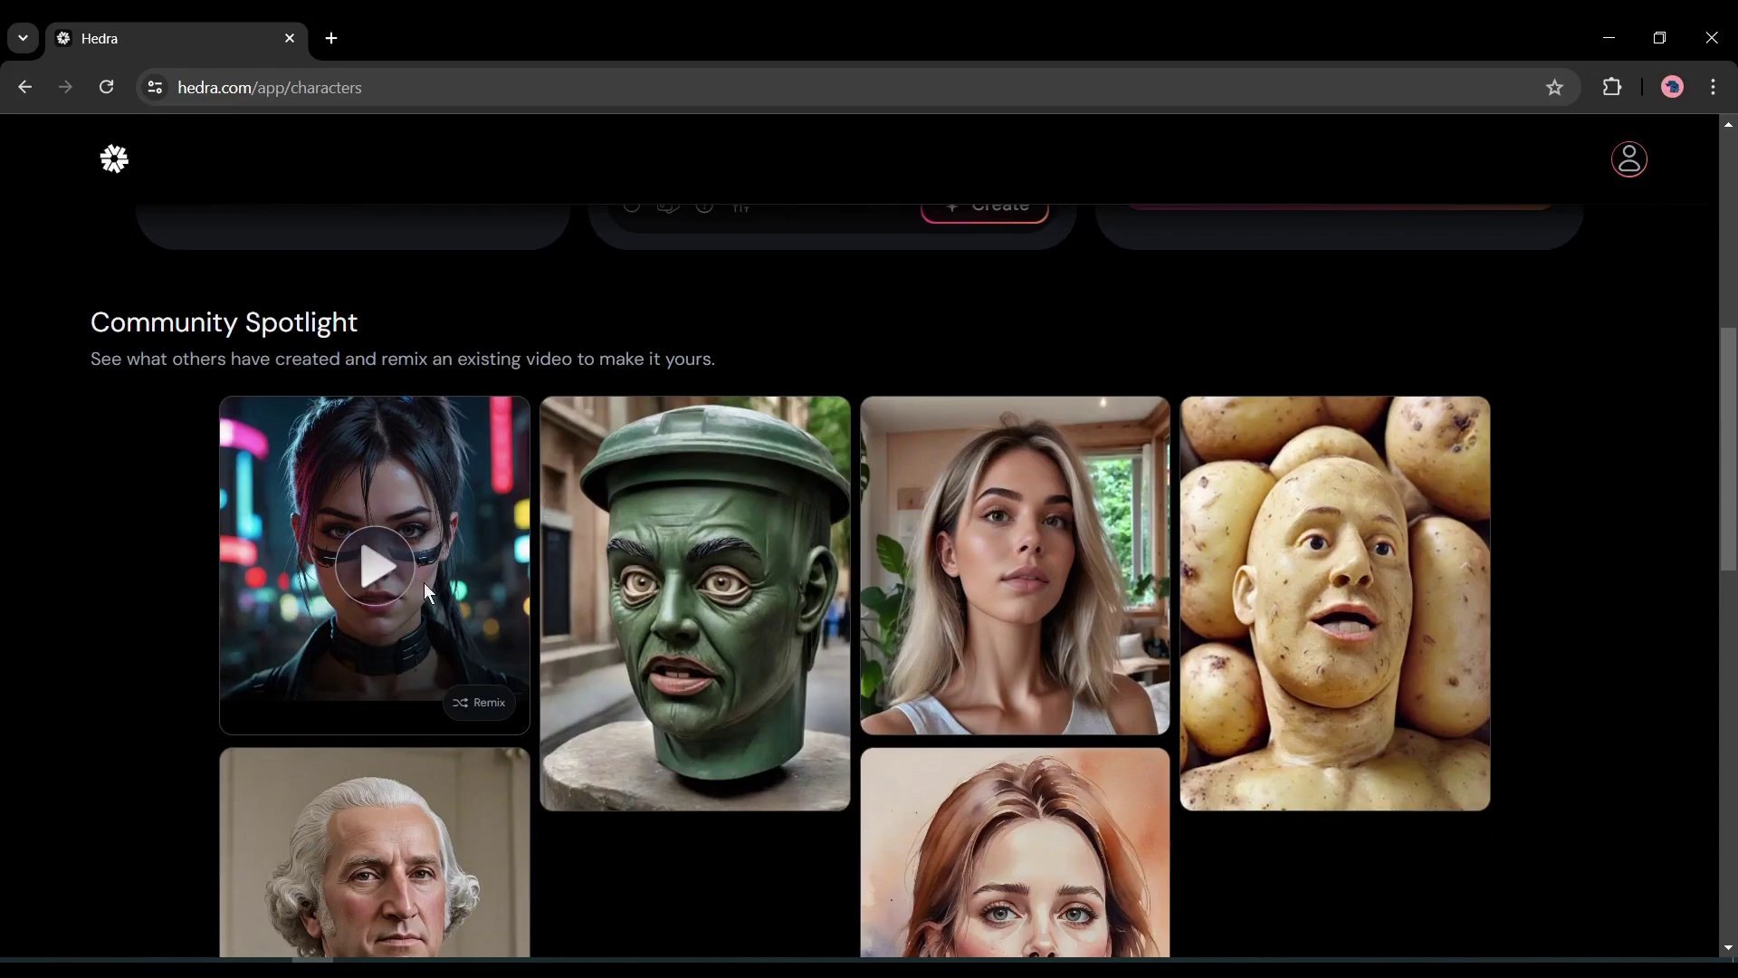
{"action": "left_click", "coordinate": [399, 583]}
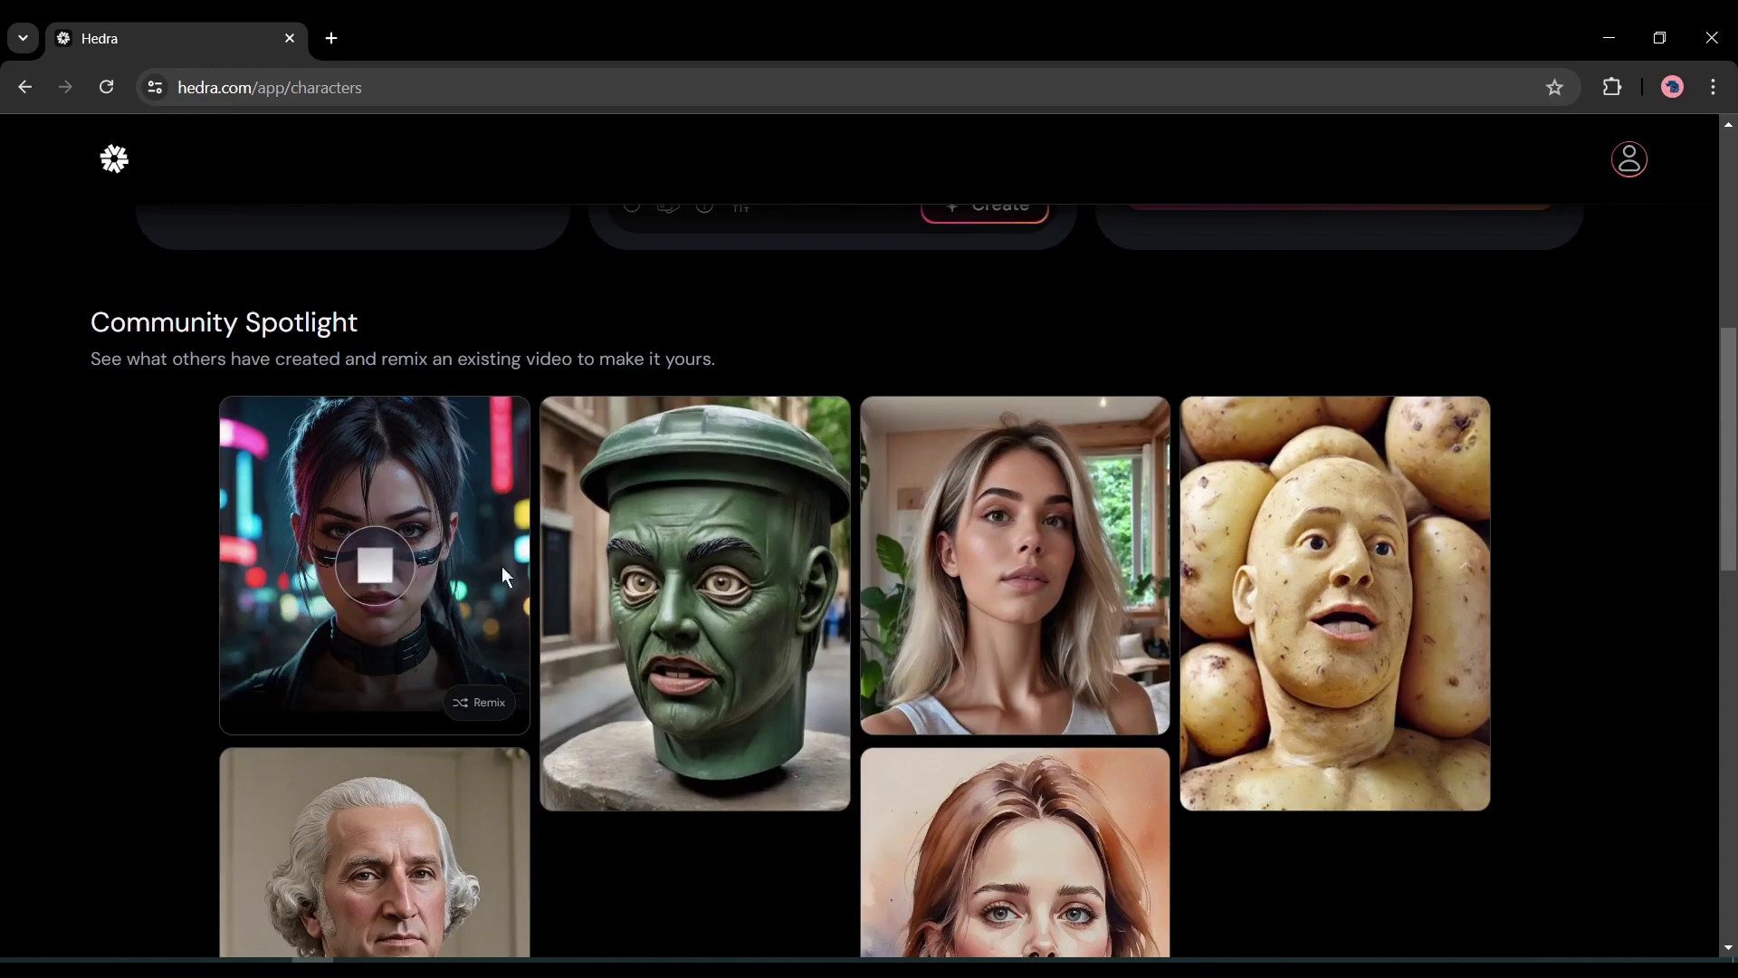
{"action": "left_click", "coordinate": [399, 583]}
{"action": "scroll", "coordinate": [985, 869], "scroll_direction": "down", "scroll_amount": 2}
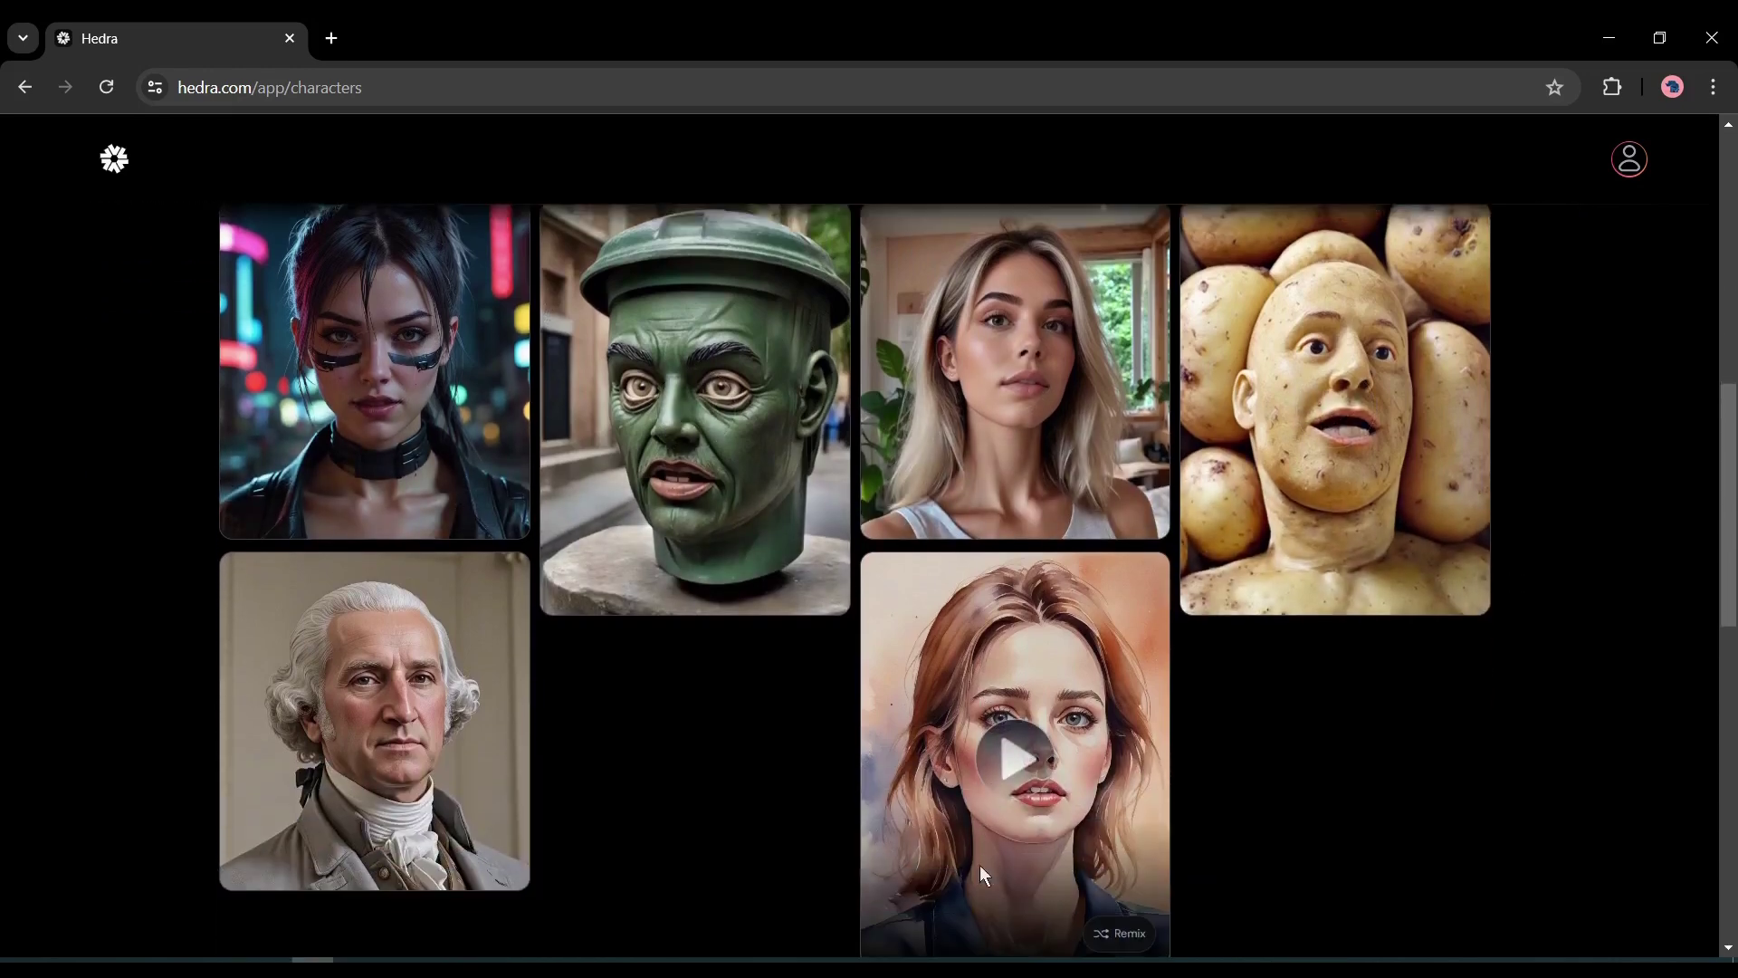
{"action": "scroll", "coordinate": [984, 873], "scroll_direction": "down", "scroll_amount": 2}
{"action": "scroll", "coordinate": [432, 724], "scroll_direction": "up", "scroll_amount": 10}
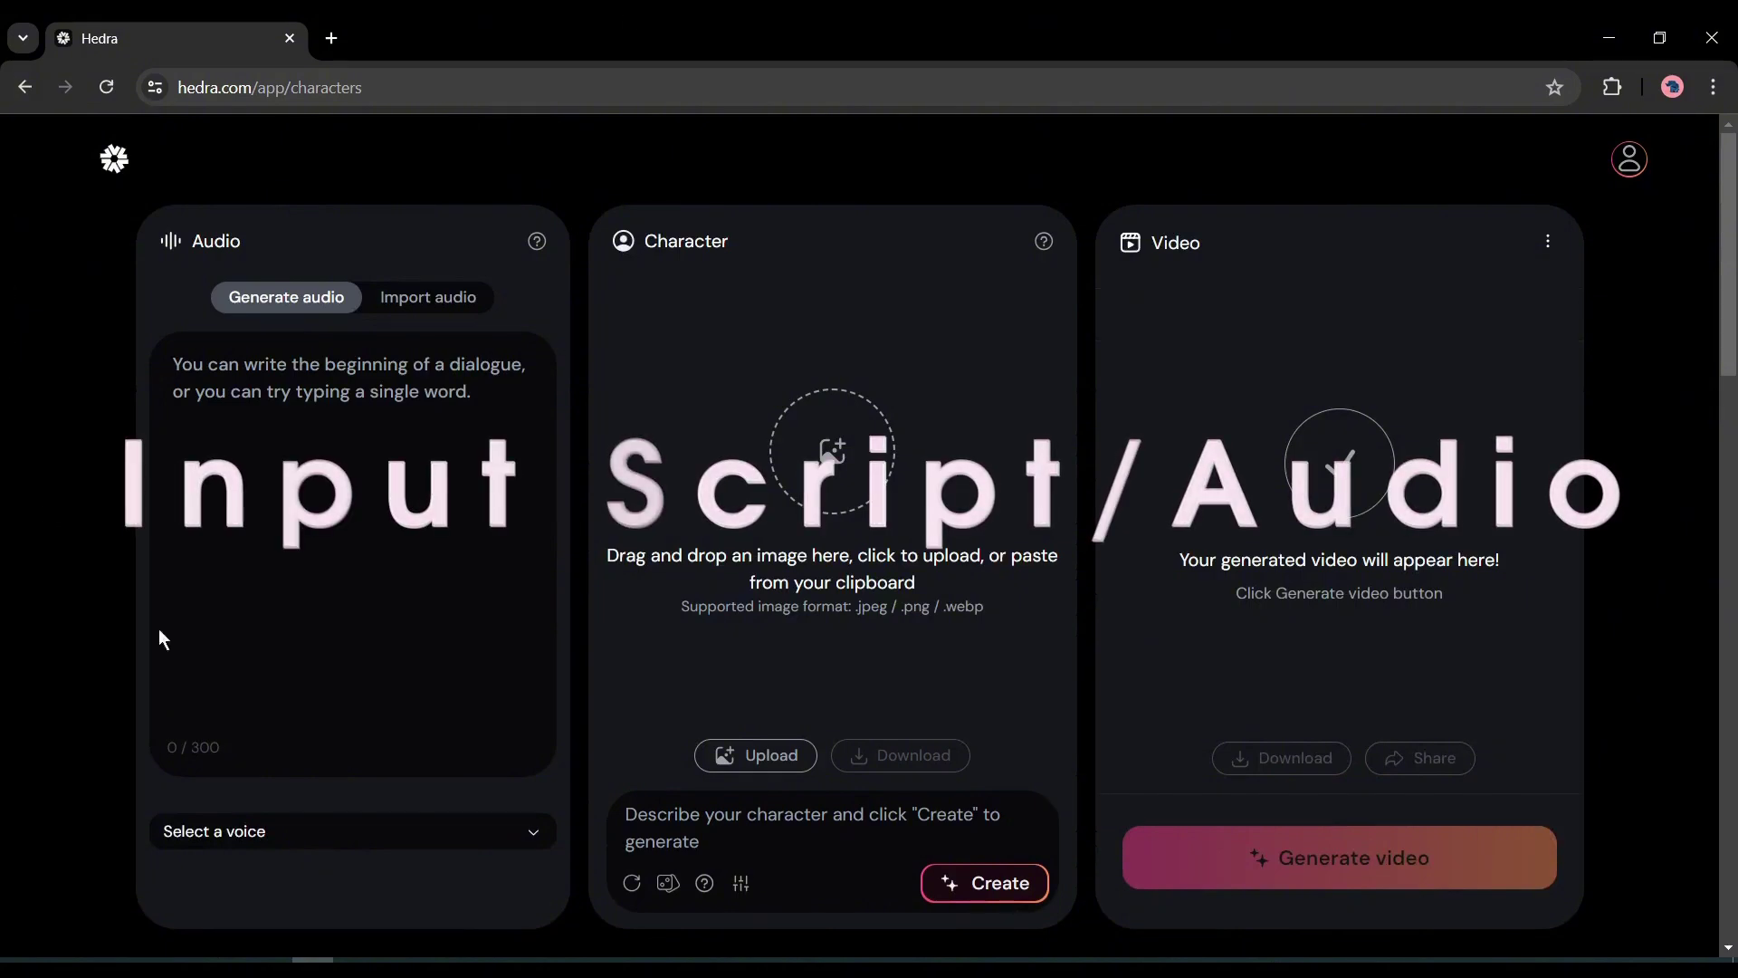
Type test text 'aa' in the Audio script box, then delete it.
{"action": "left_click", "coordinate": [337, 692]}
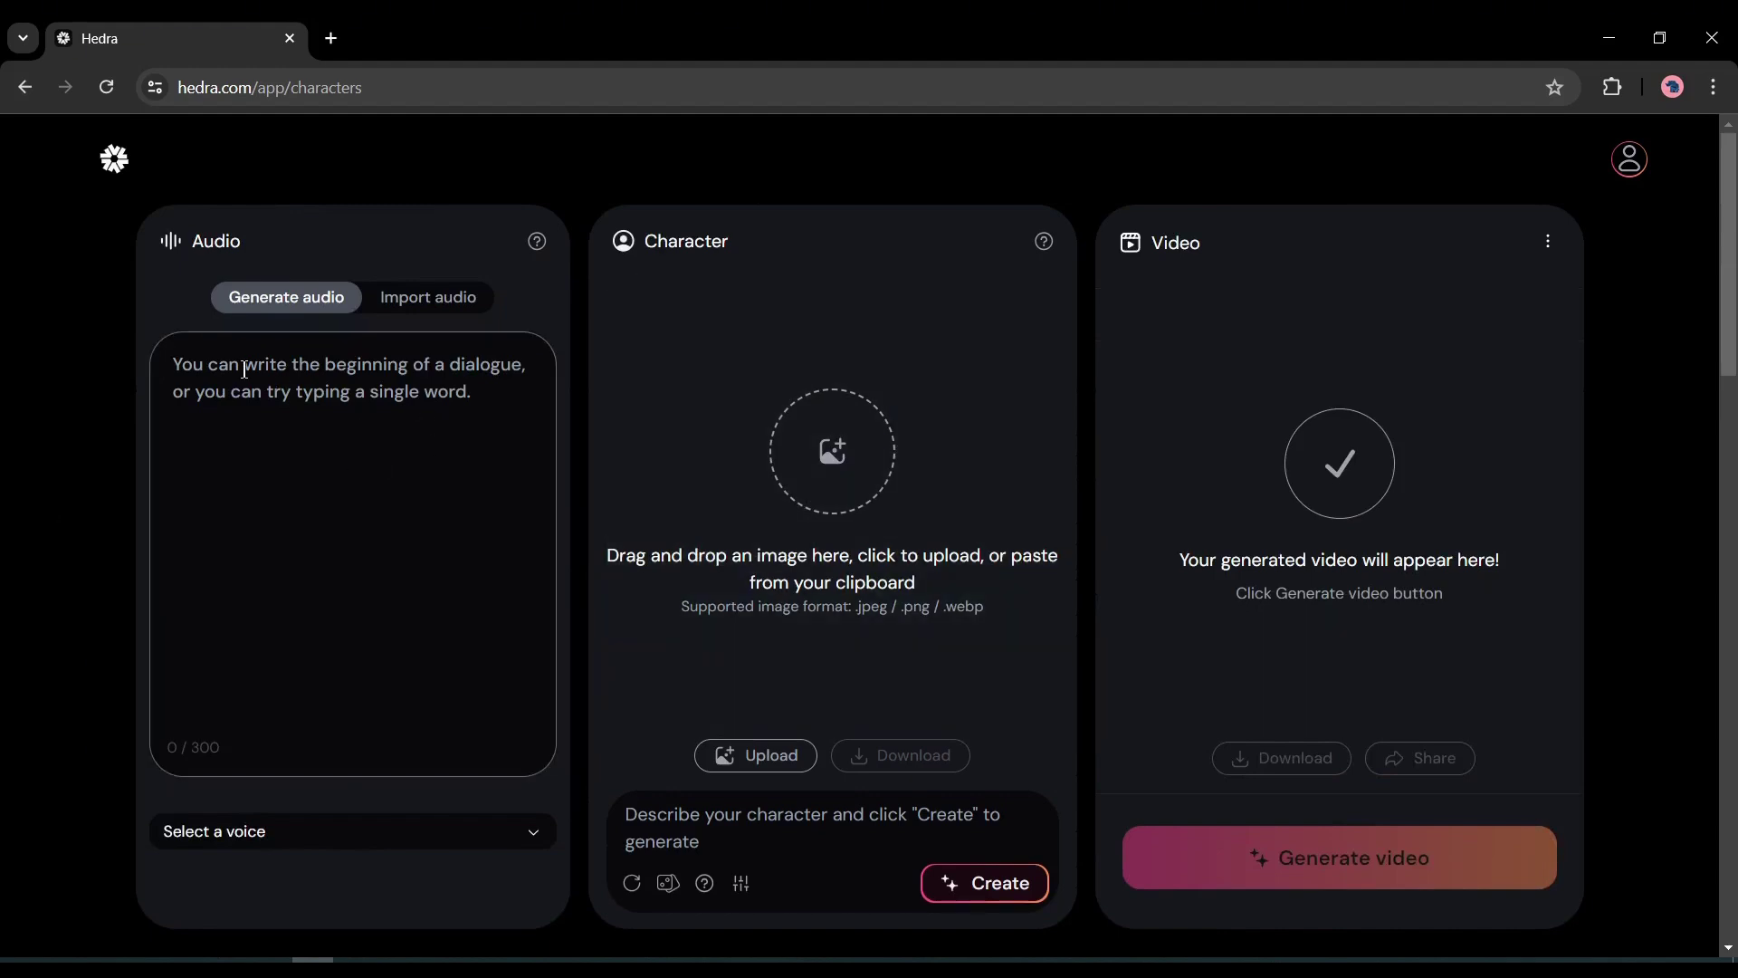
{"action": "left_click", "coordinate": [346, 391]}
{"action": "type", "text": "aaa"}
{"action": "left_click_drag", "start_coordinate": [342, 384], "coordinate": [5, 393]}
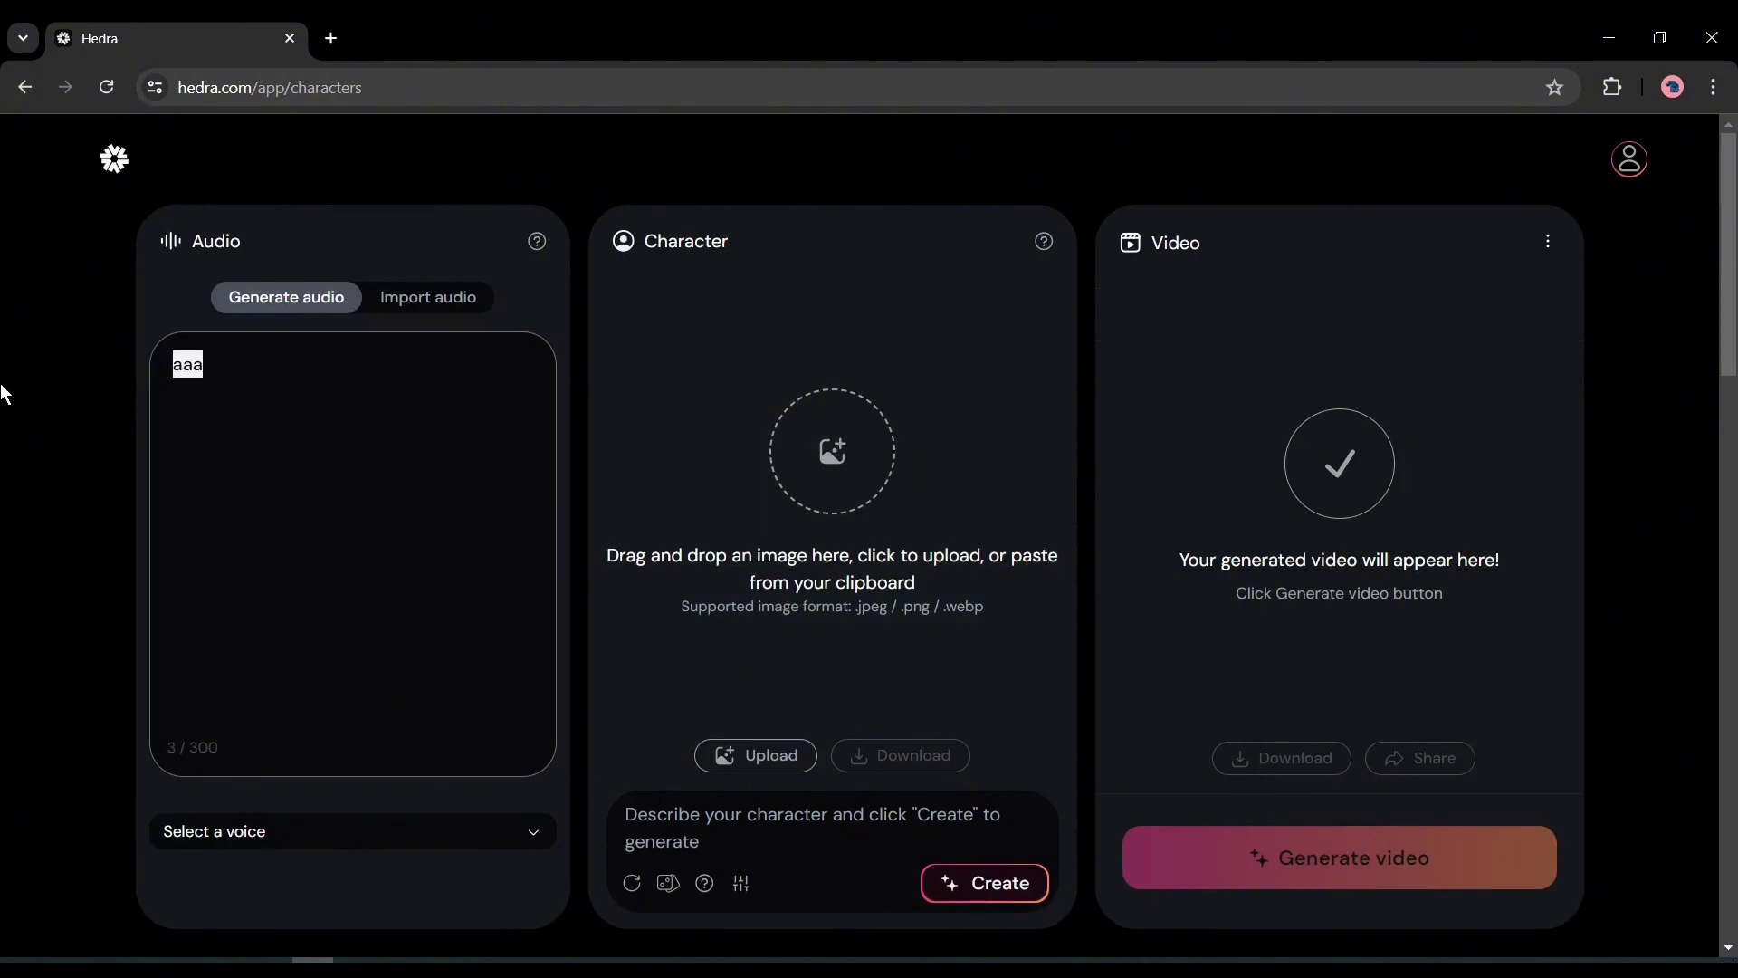
{"action": "key", "text": "BackSpace"}
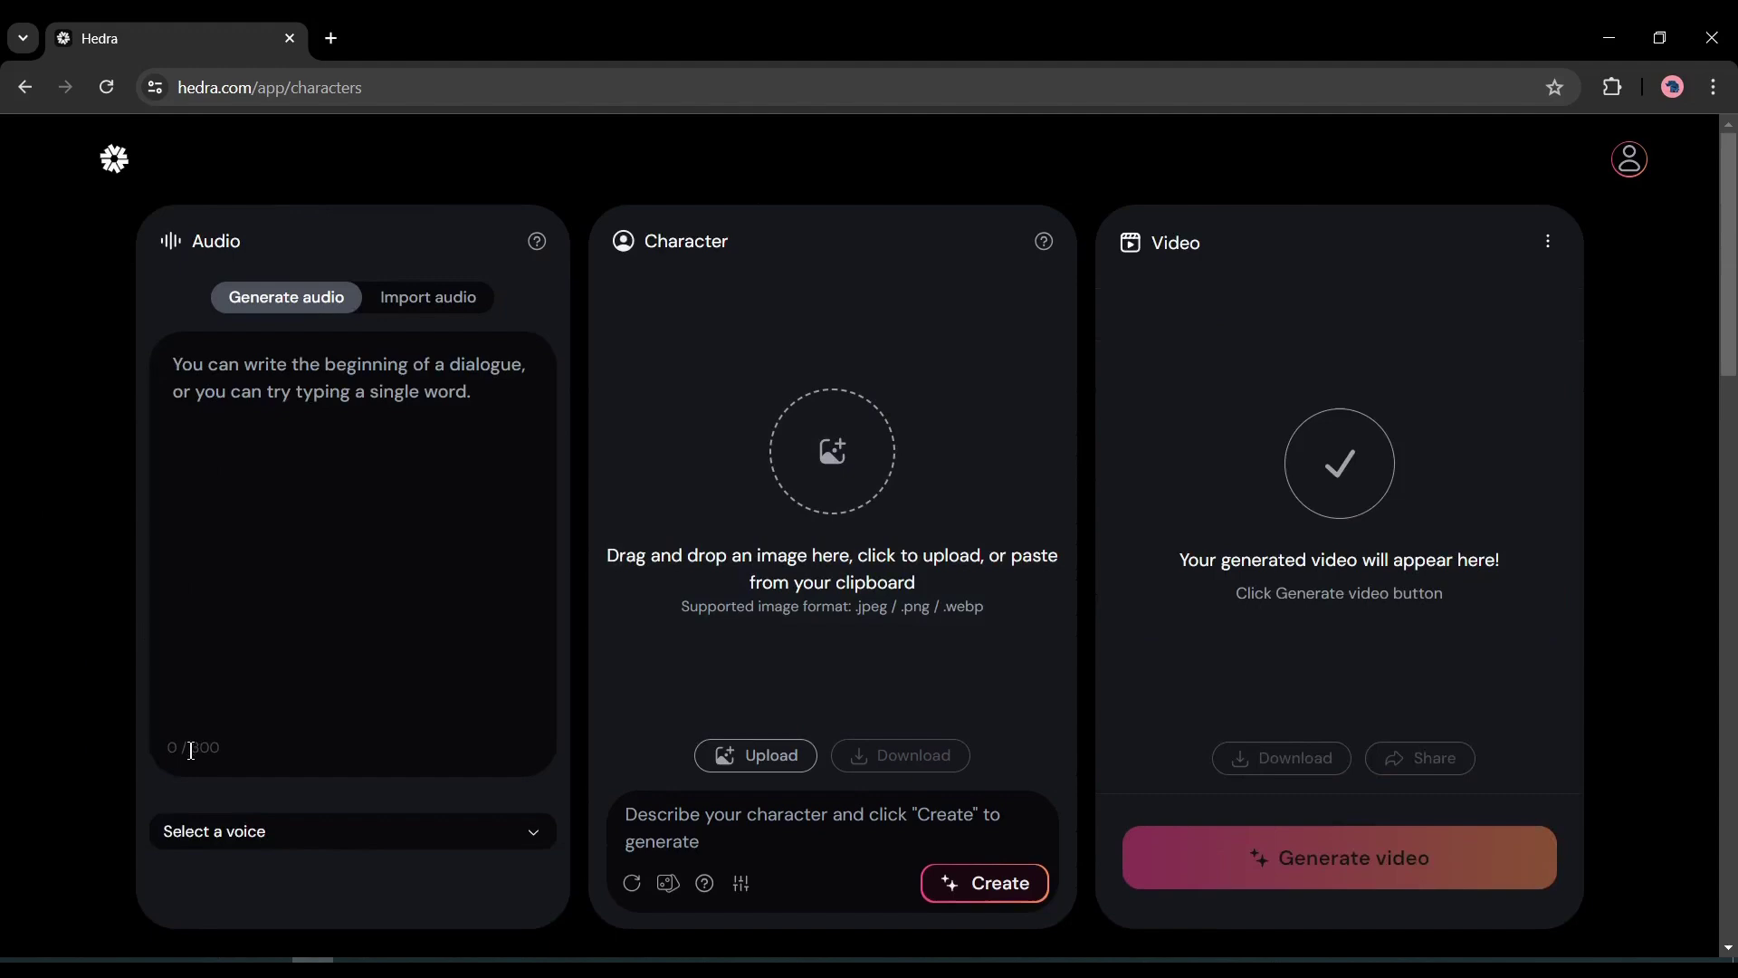
Toggle to Import audio and back to Generate audio, leaving an empty 300-character script box.
{"action": "left_click_drag", "start_coordinate": [186, 745], "coordinate": [248, 762]}
{"action": "double_click", "coordinate": [220, 747]}
{"action": "left_click", "coordinate": [248, 744]}
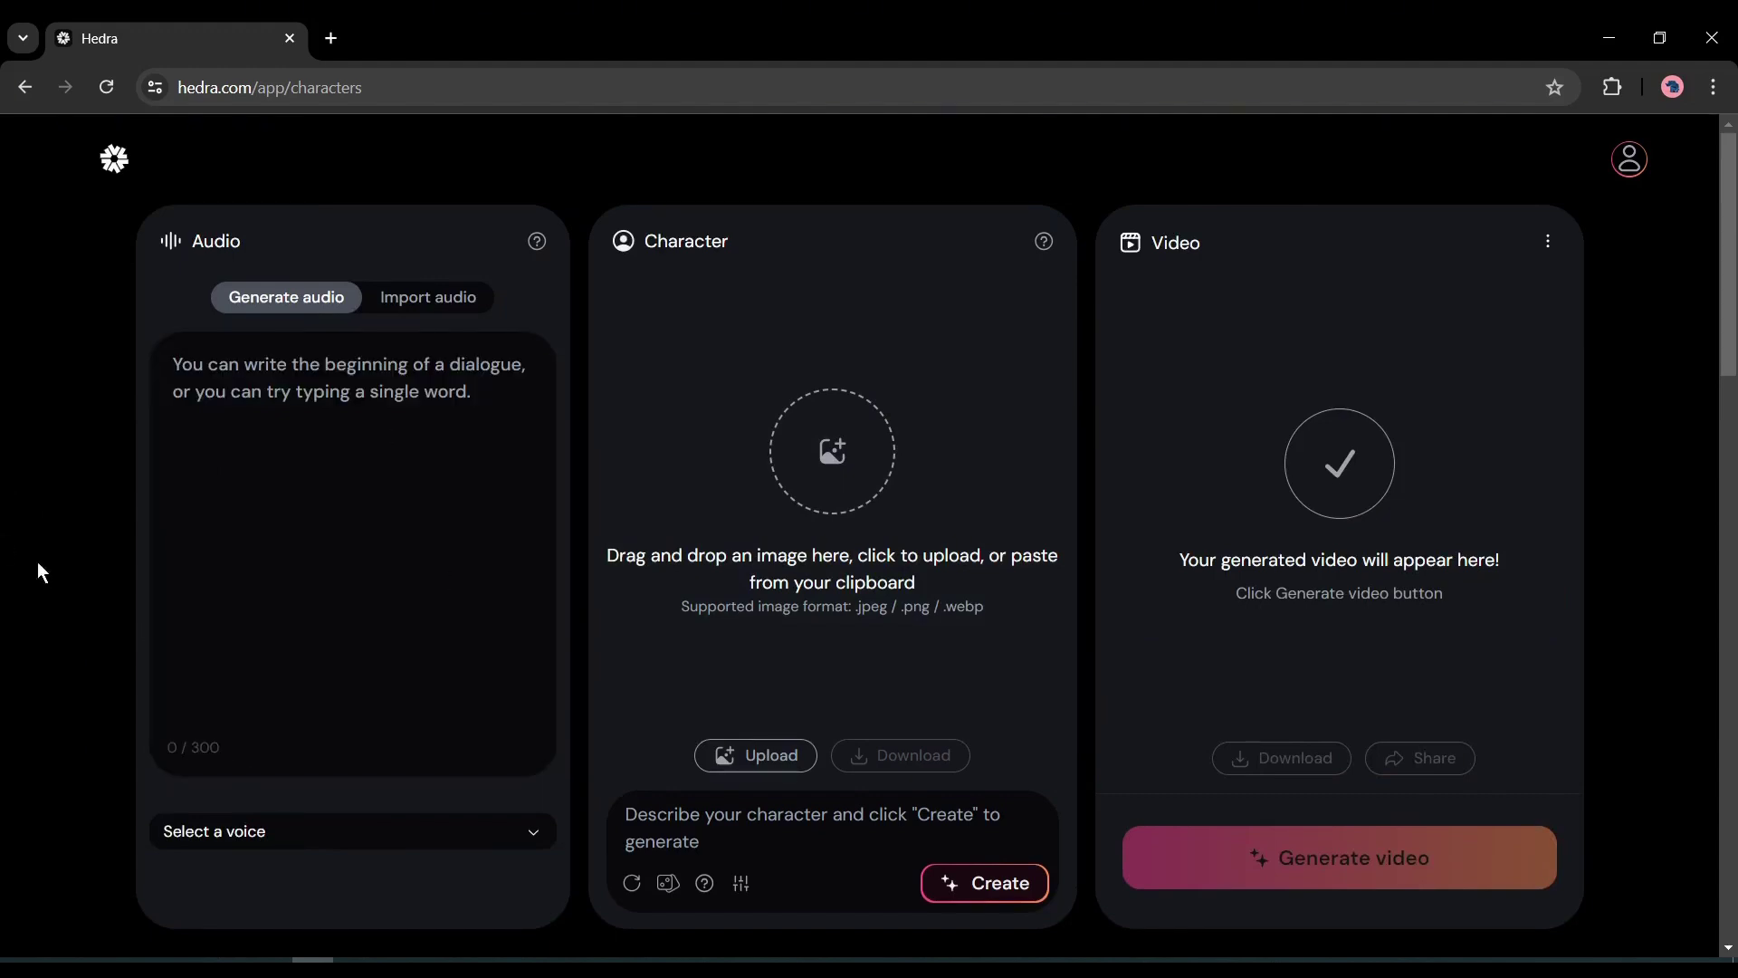
{"action": "left_click", "coordinate": [416, 312]}
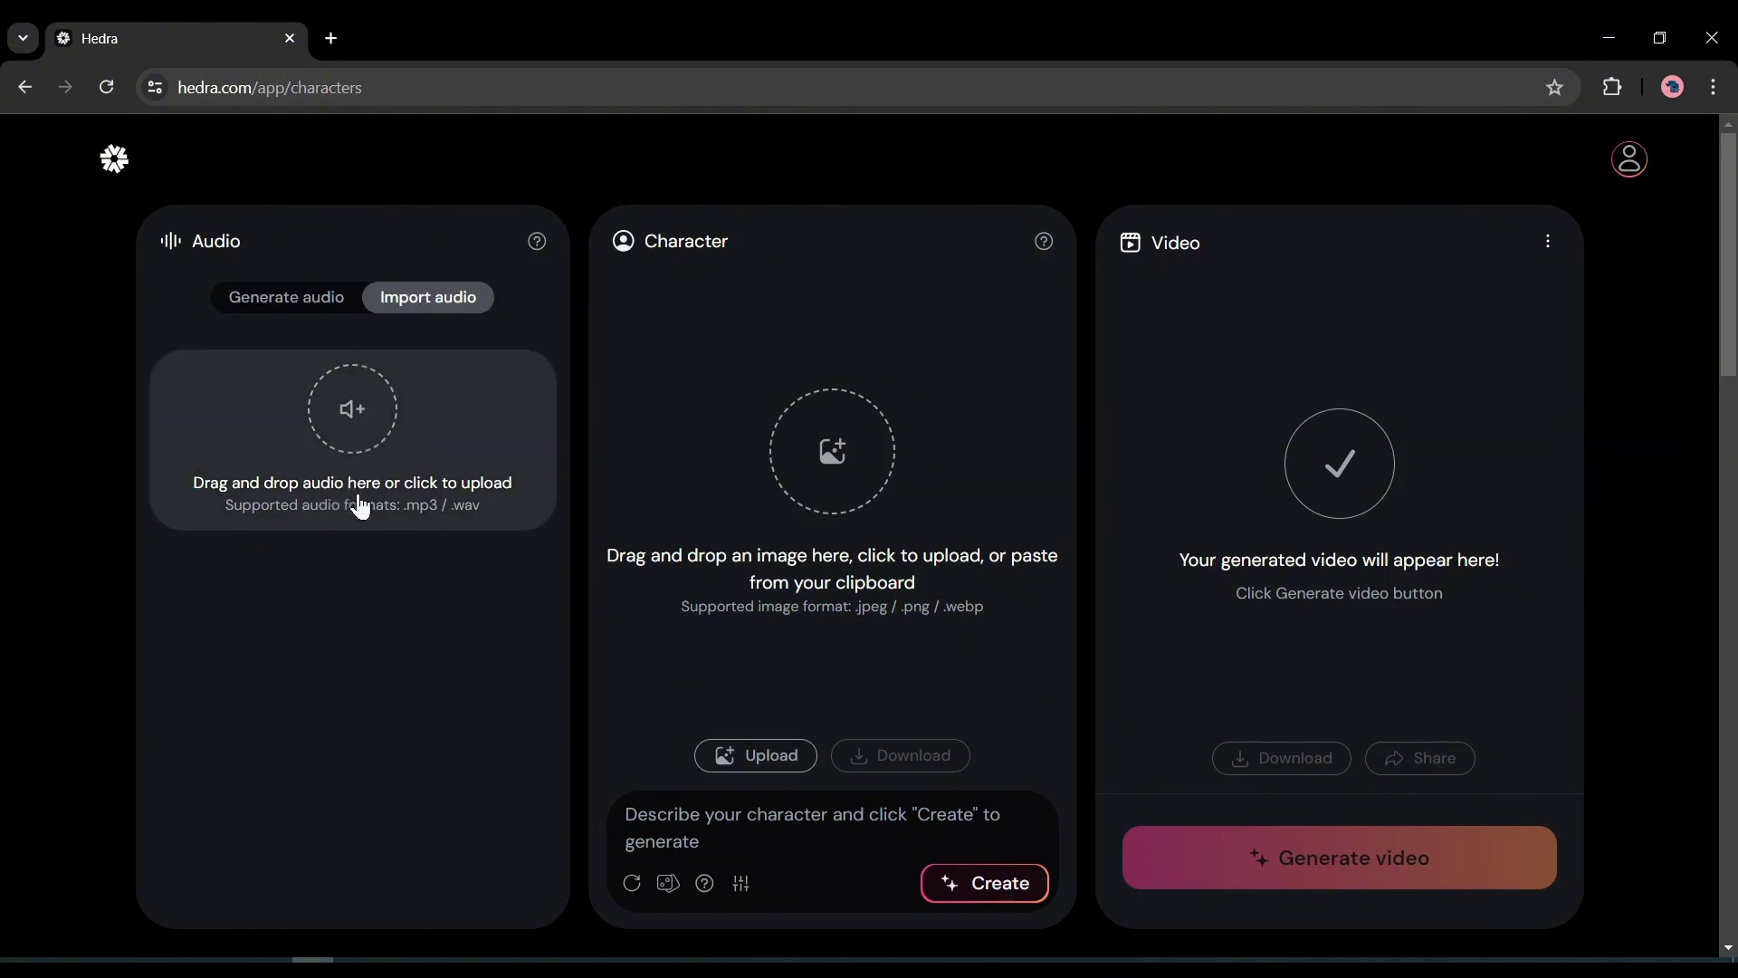
{"action": "left_click", "coordinate": [263, 313]}
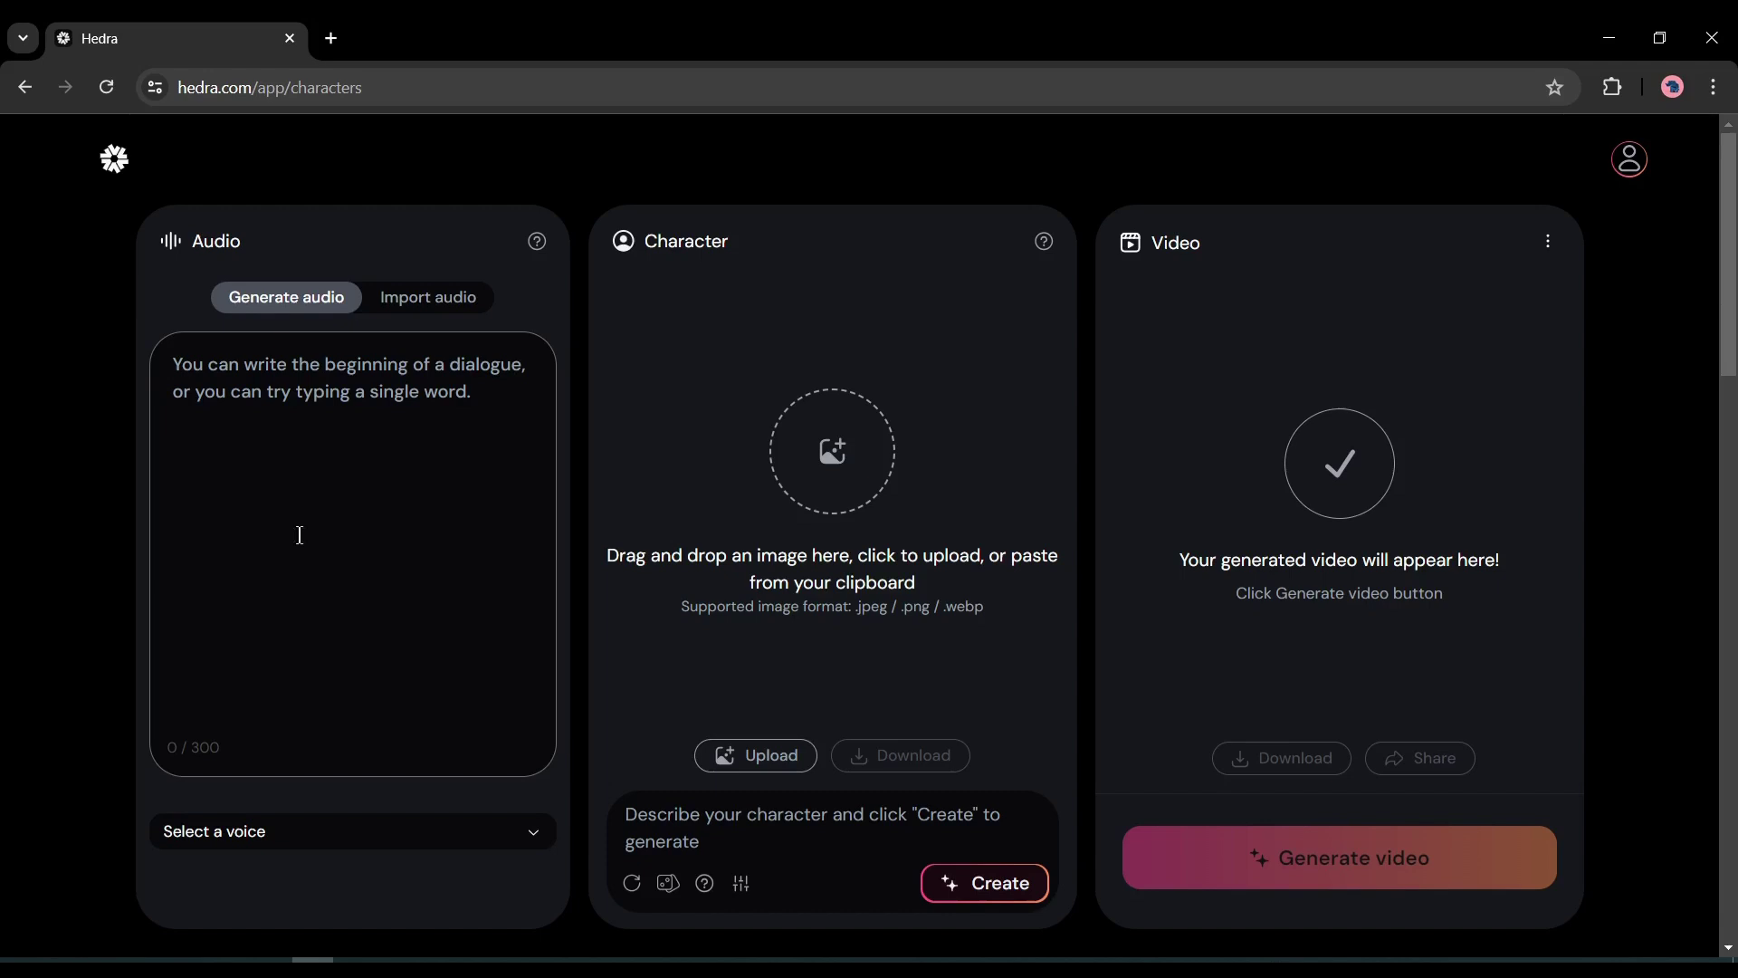
Paste the like-and-subscribe script ending 'Thank You', then preview the Emily and Charlotte voices.
{"action": "type", "text": "hello friends! if you are enjoying the video, hit the like button and subscribe our channel for more video like this"}
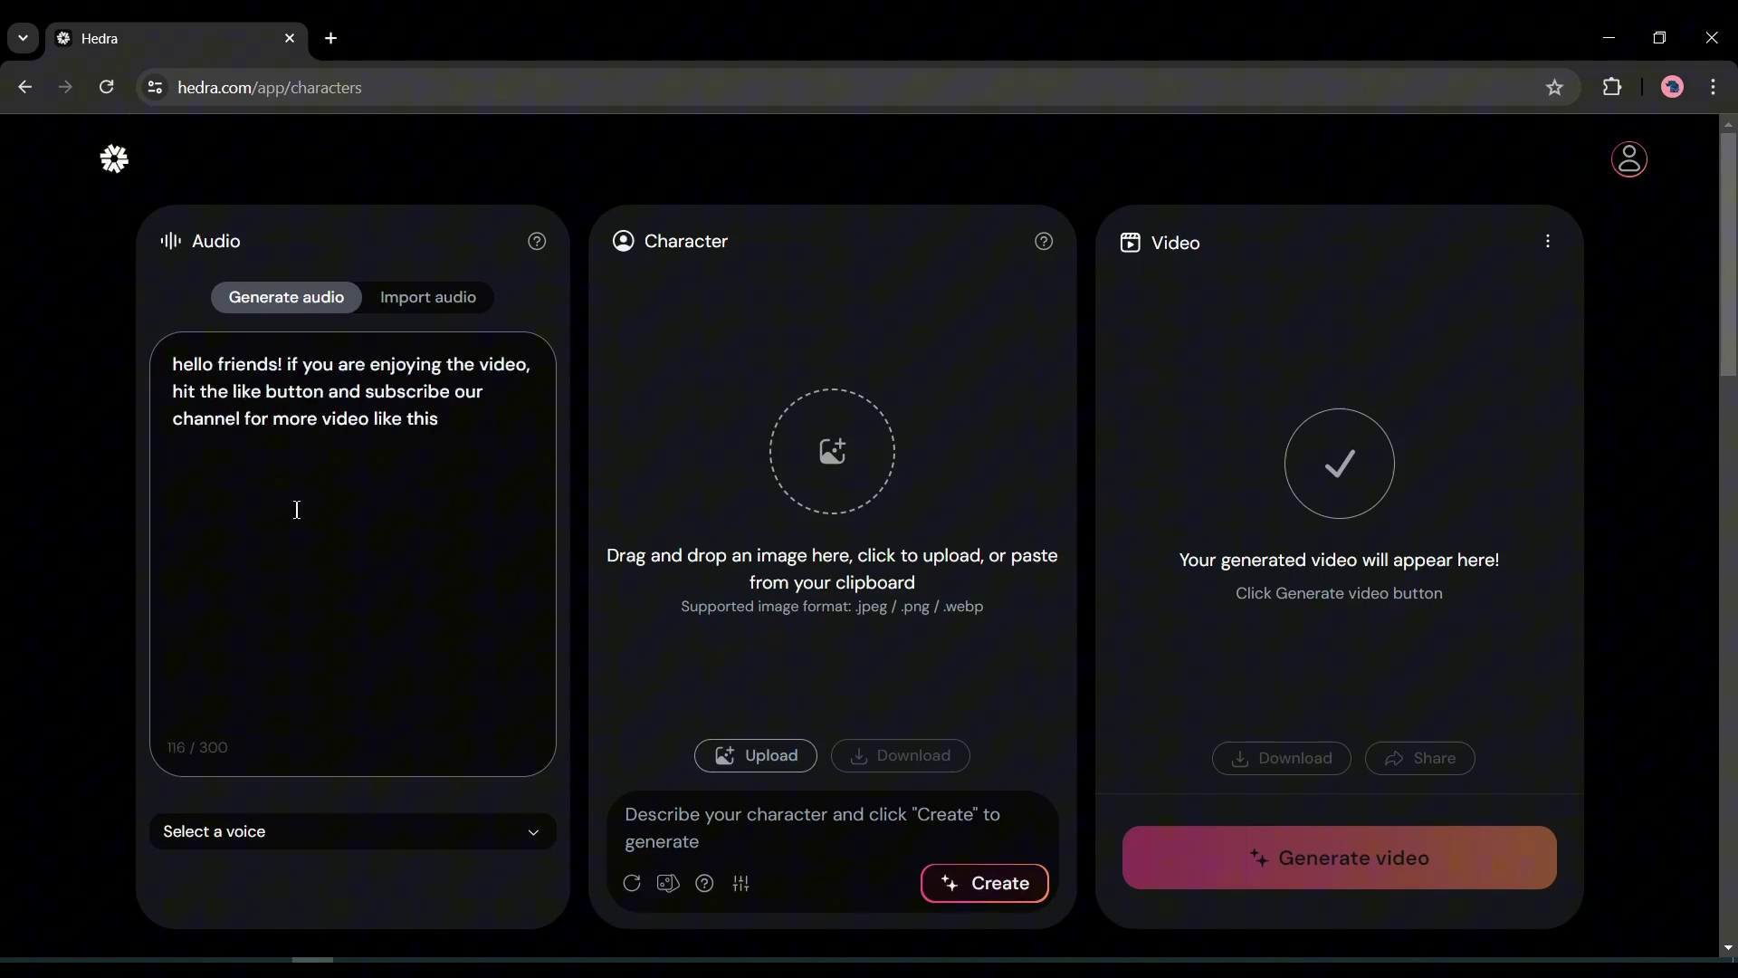
{"action": "type", "text": ". Thank You"}
{"action": "left_click", "coordinate": [462, 849]}
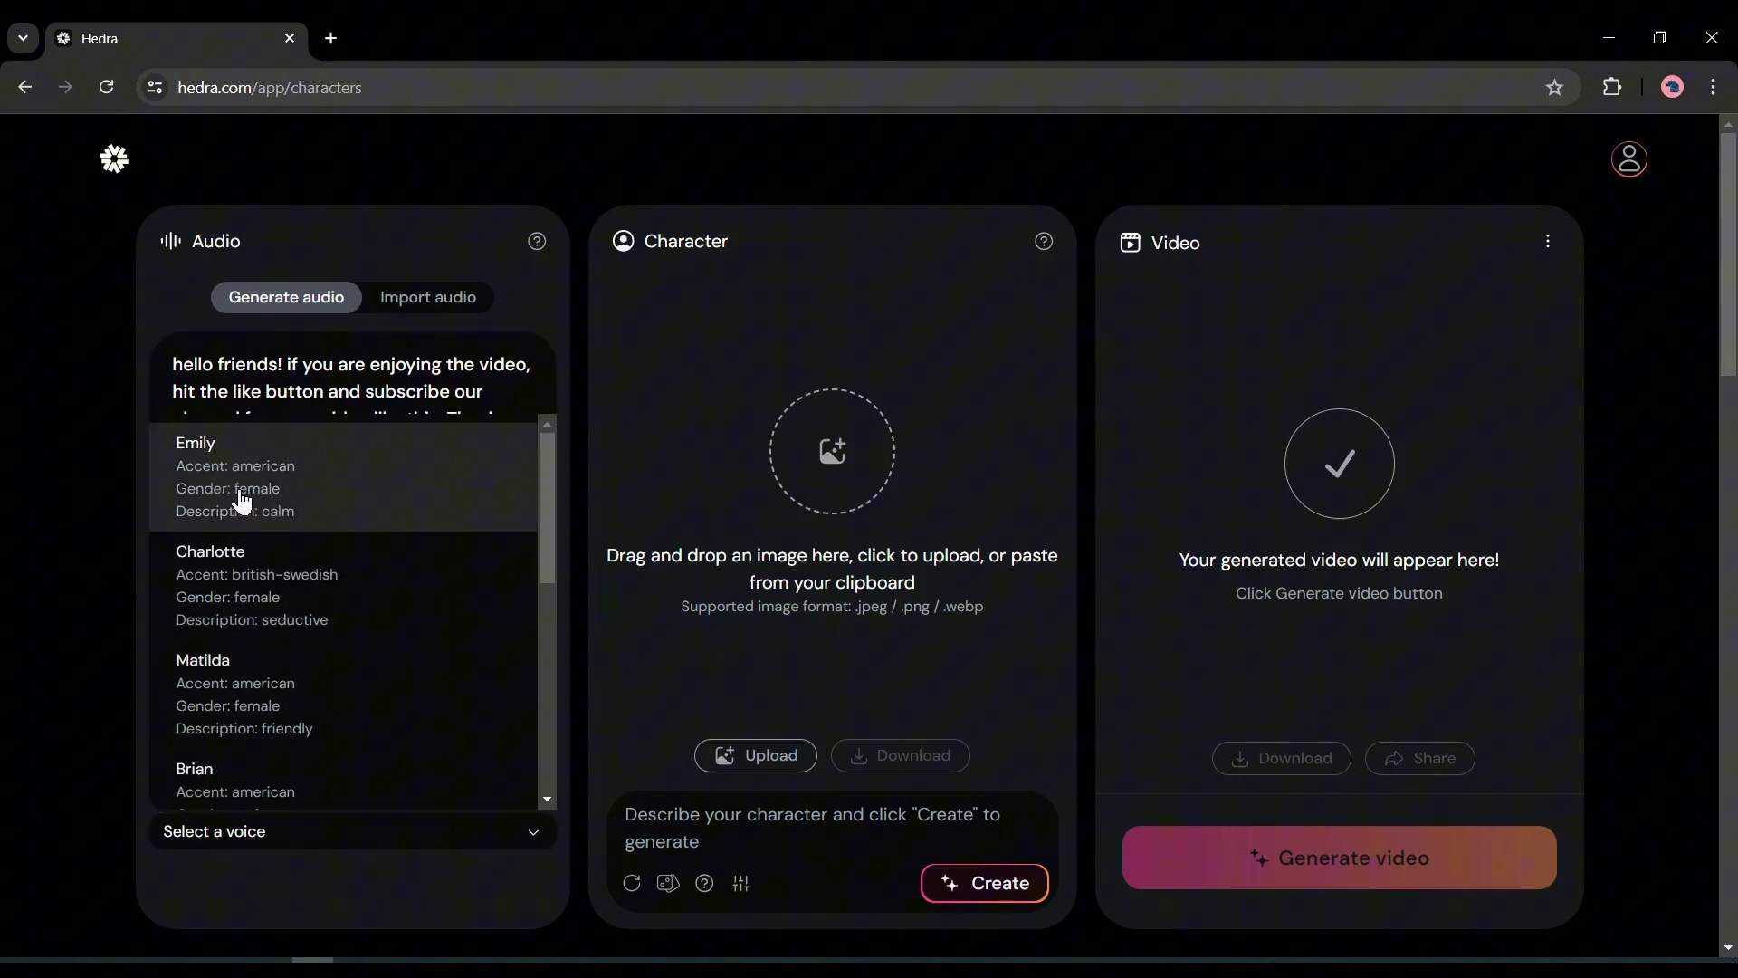
{"action": "left_click", "coordinate": [277, 503]}
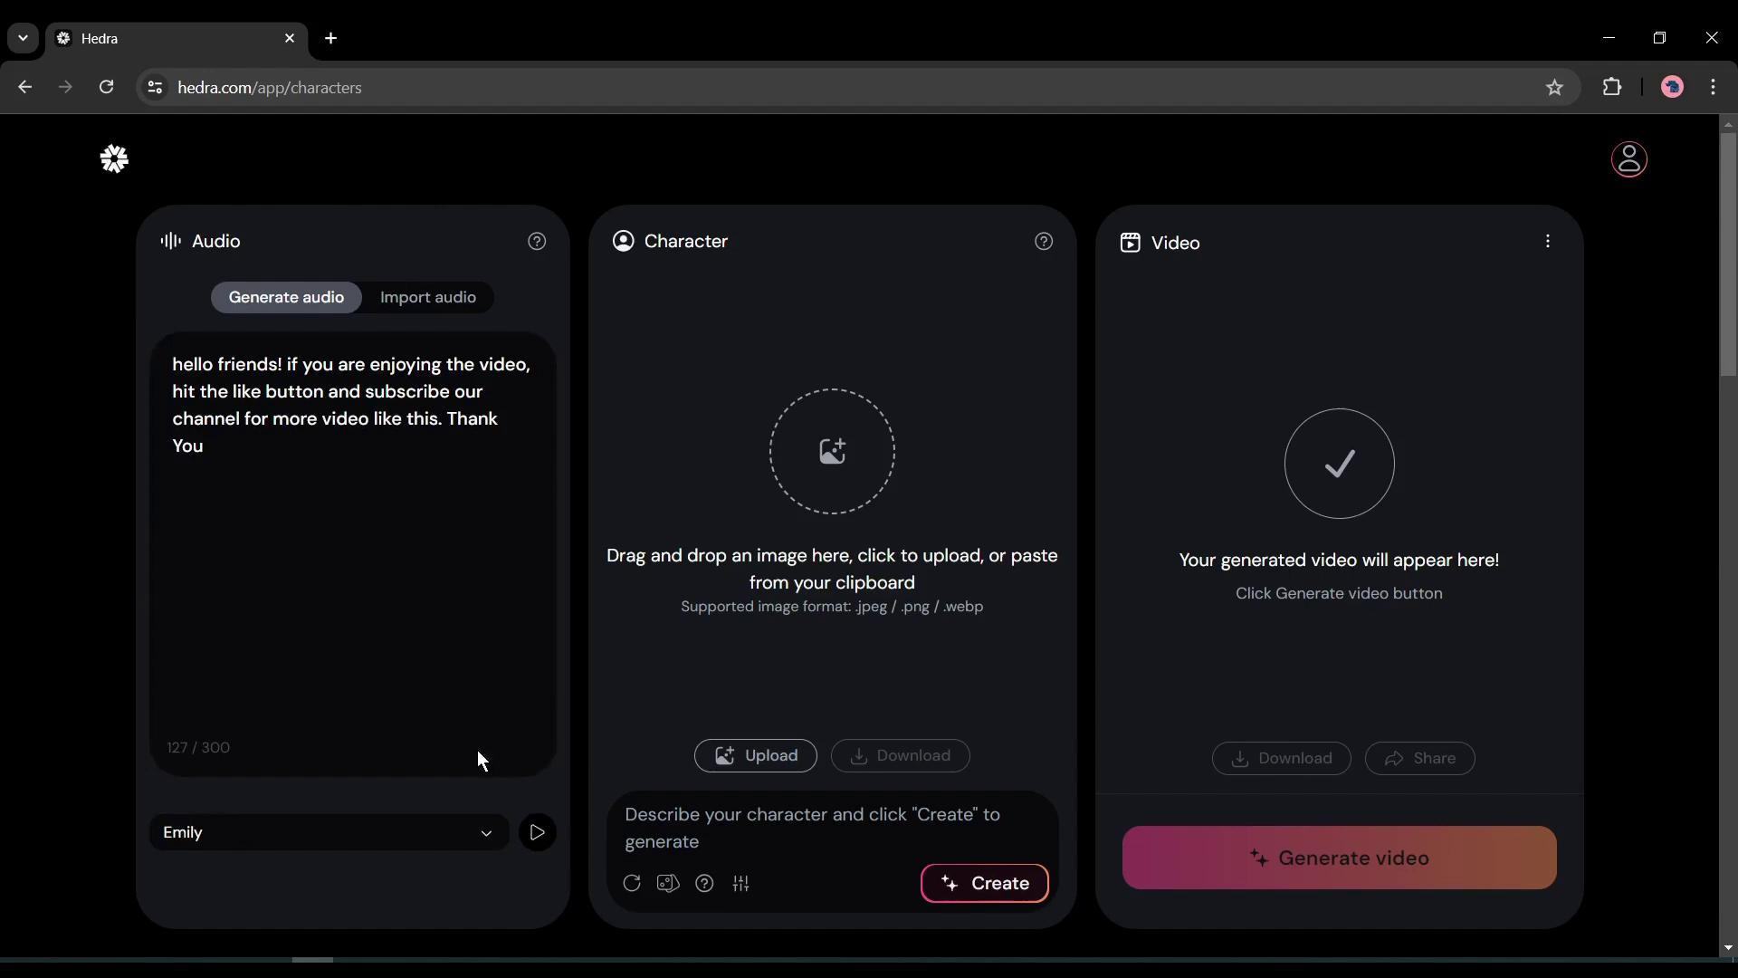
{"action": "left_click", "coordinate": [539, 843]}
{"action": "left_click", "coordinate": [489, 837]}
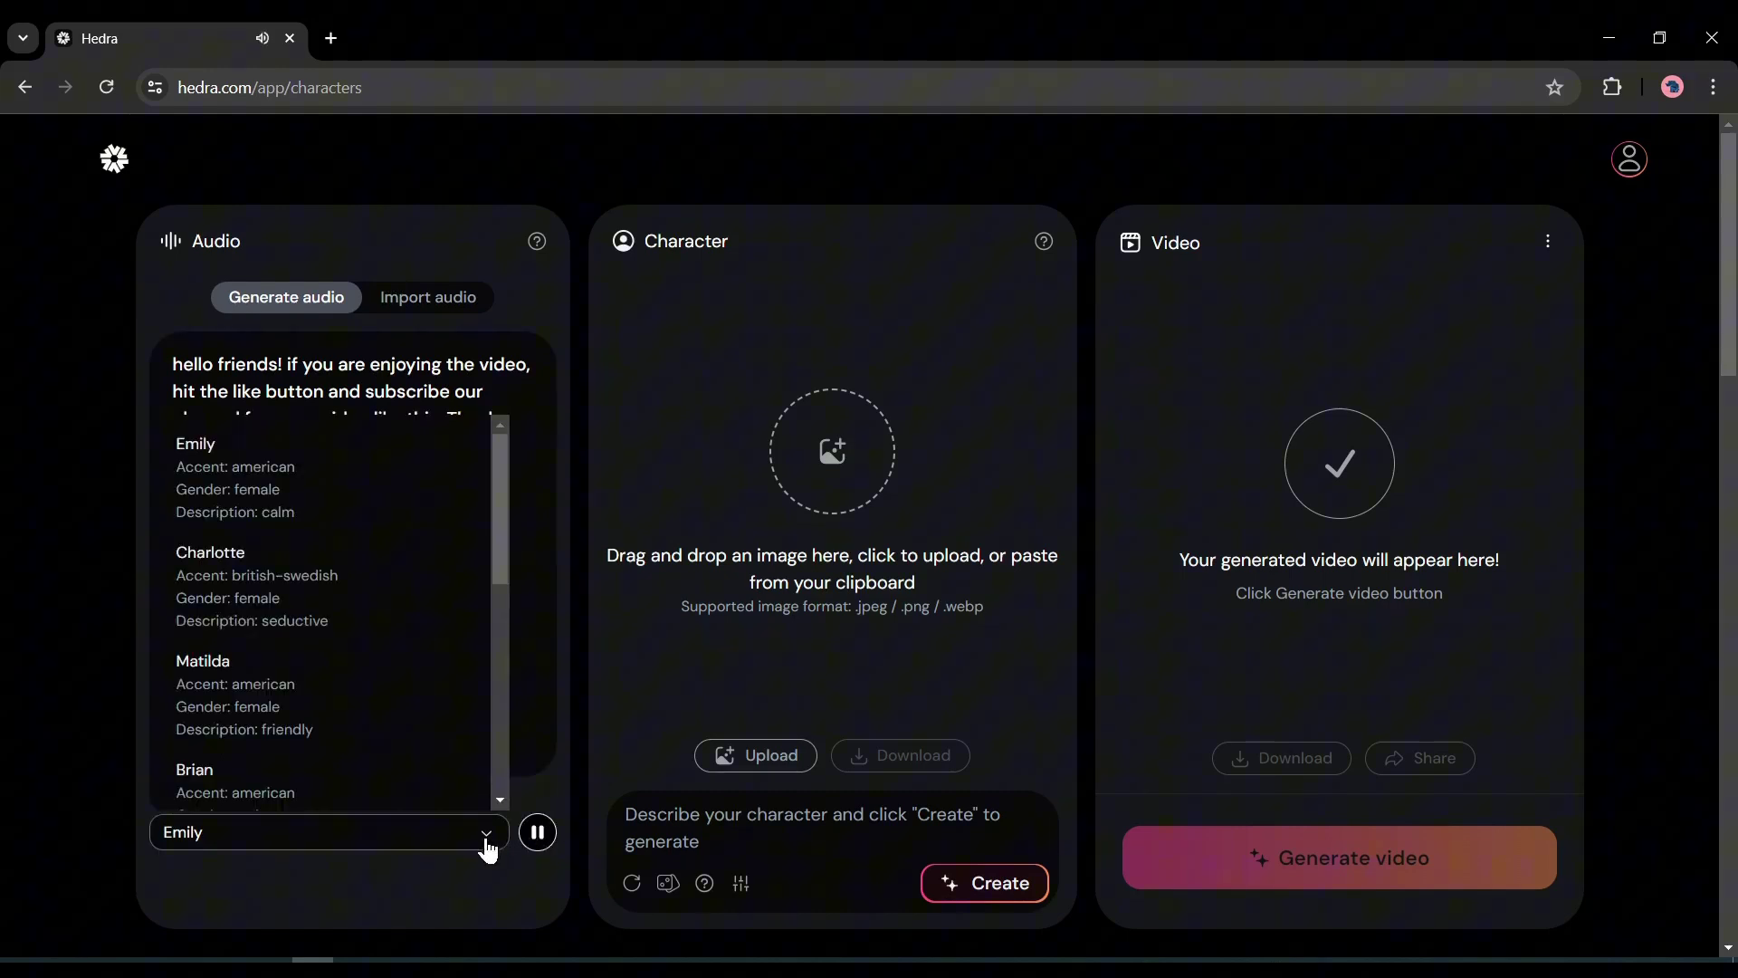
{"action": "left_click", "coordinate": [350, 596]}
{"action": "left_click", "coordinate": [537, 833]}
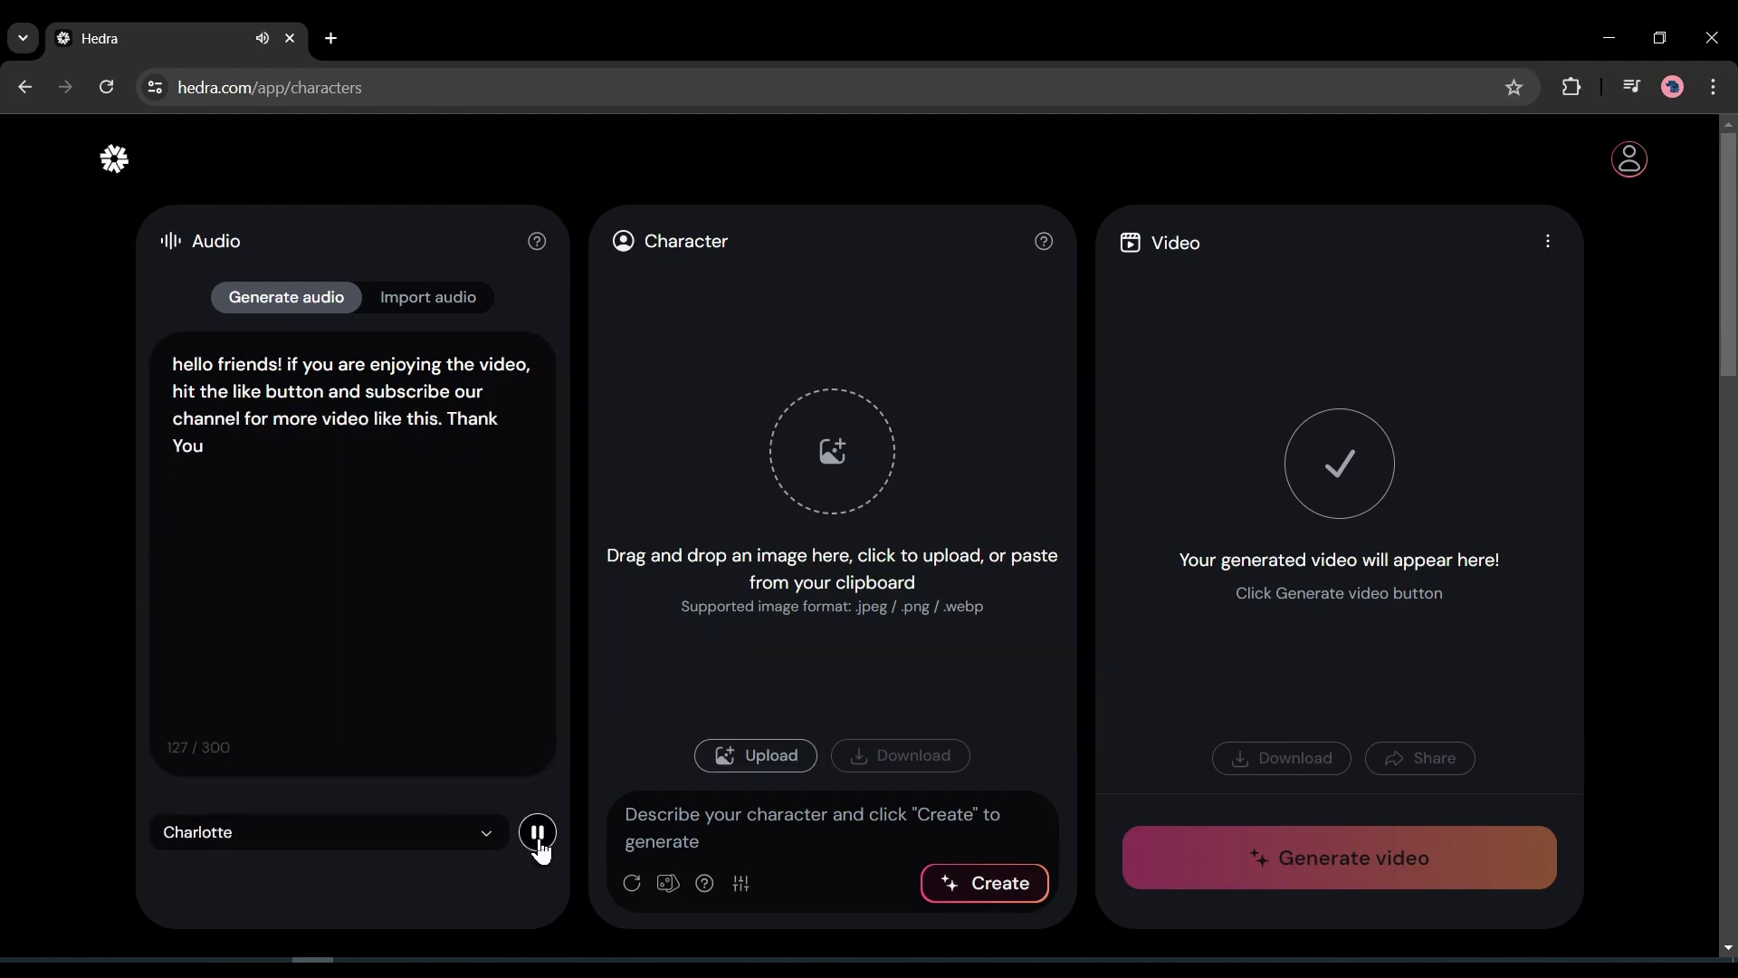
Browse further down the voice list and settle on Rachel as the voice.
{"action": "left_click", "coordinate": [432, 841]}
{"action": "scroll", "coordinate": [407, 606], "scroll_direction": "down", "scroll_amount": 3}
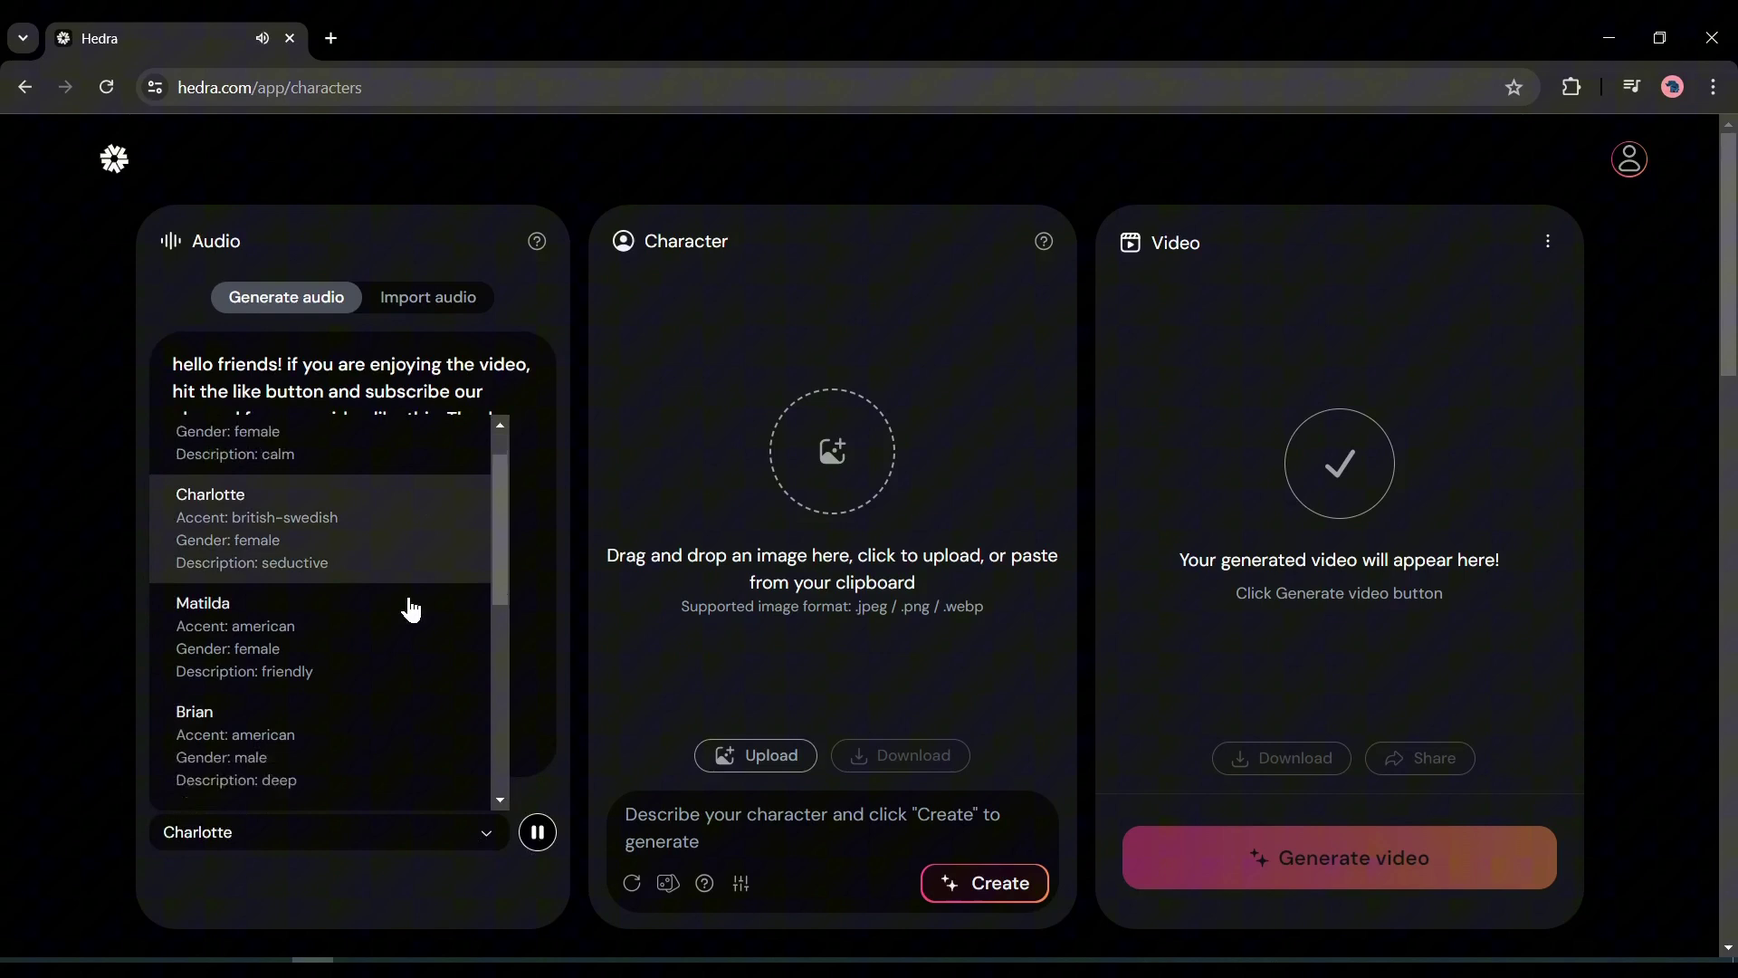
{"action": "scroll", "coordinate": [380, 602], "scroll_direction": "down", "scroll_amount": 2}
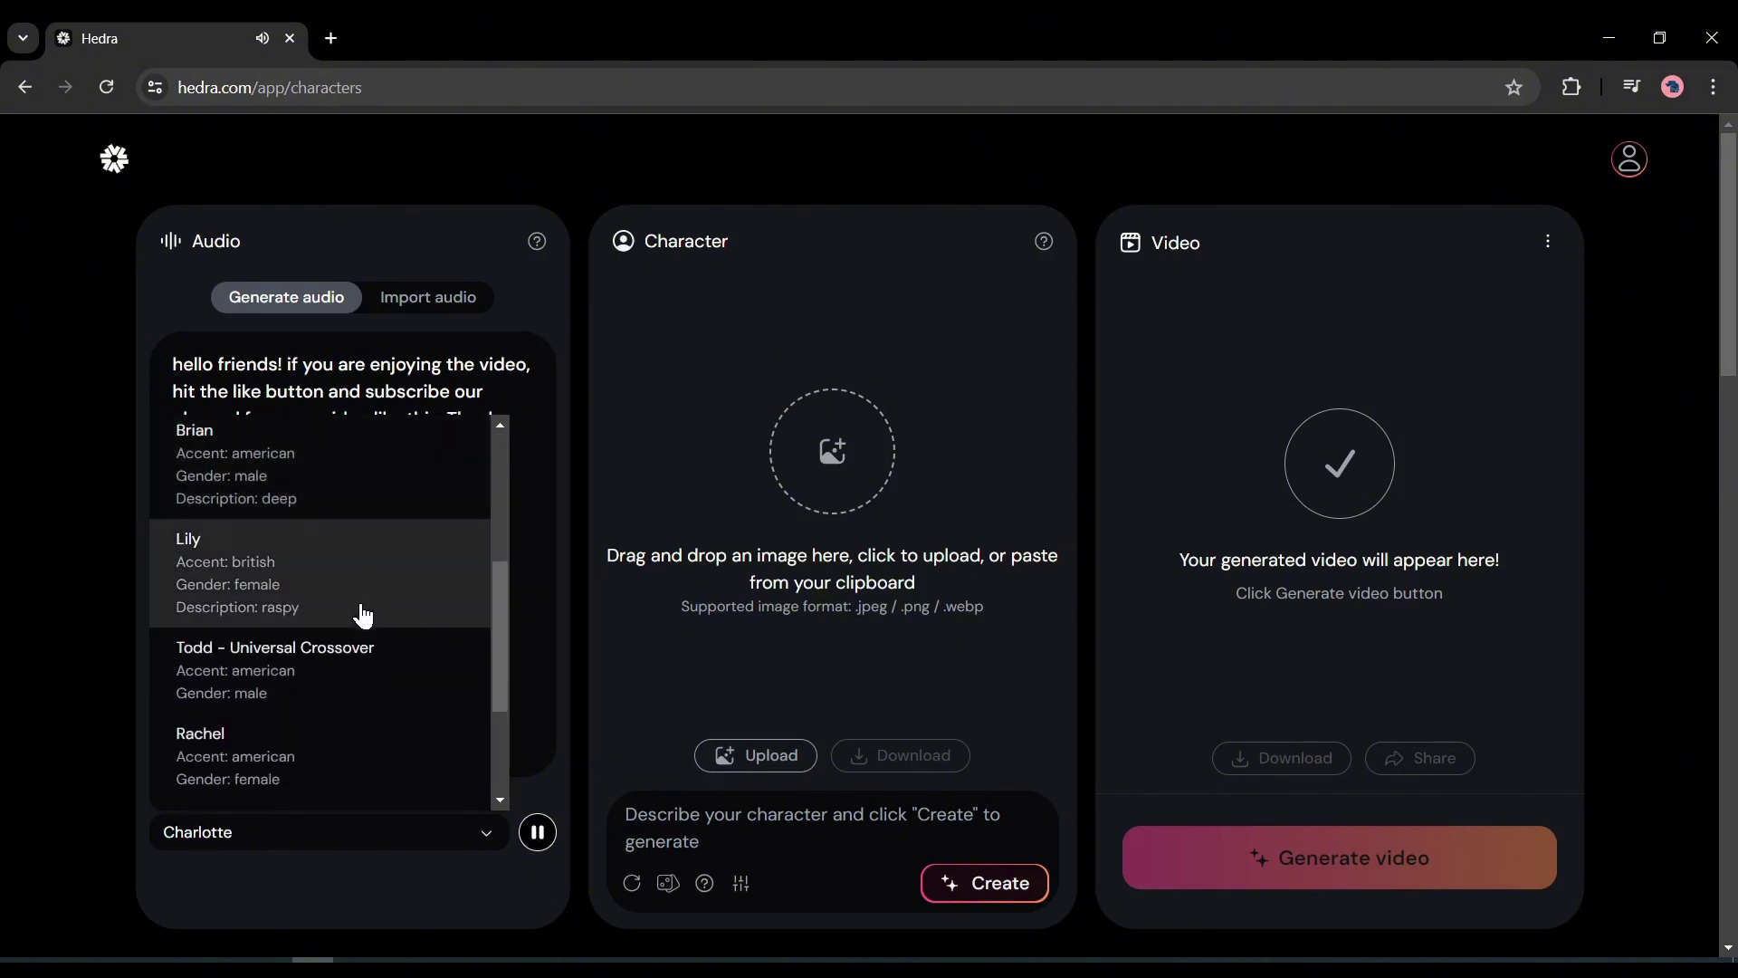
{"action": "scroll", "coordinate": [364, 699], "scroll_direction": "down", "scroll_amount": 1}
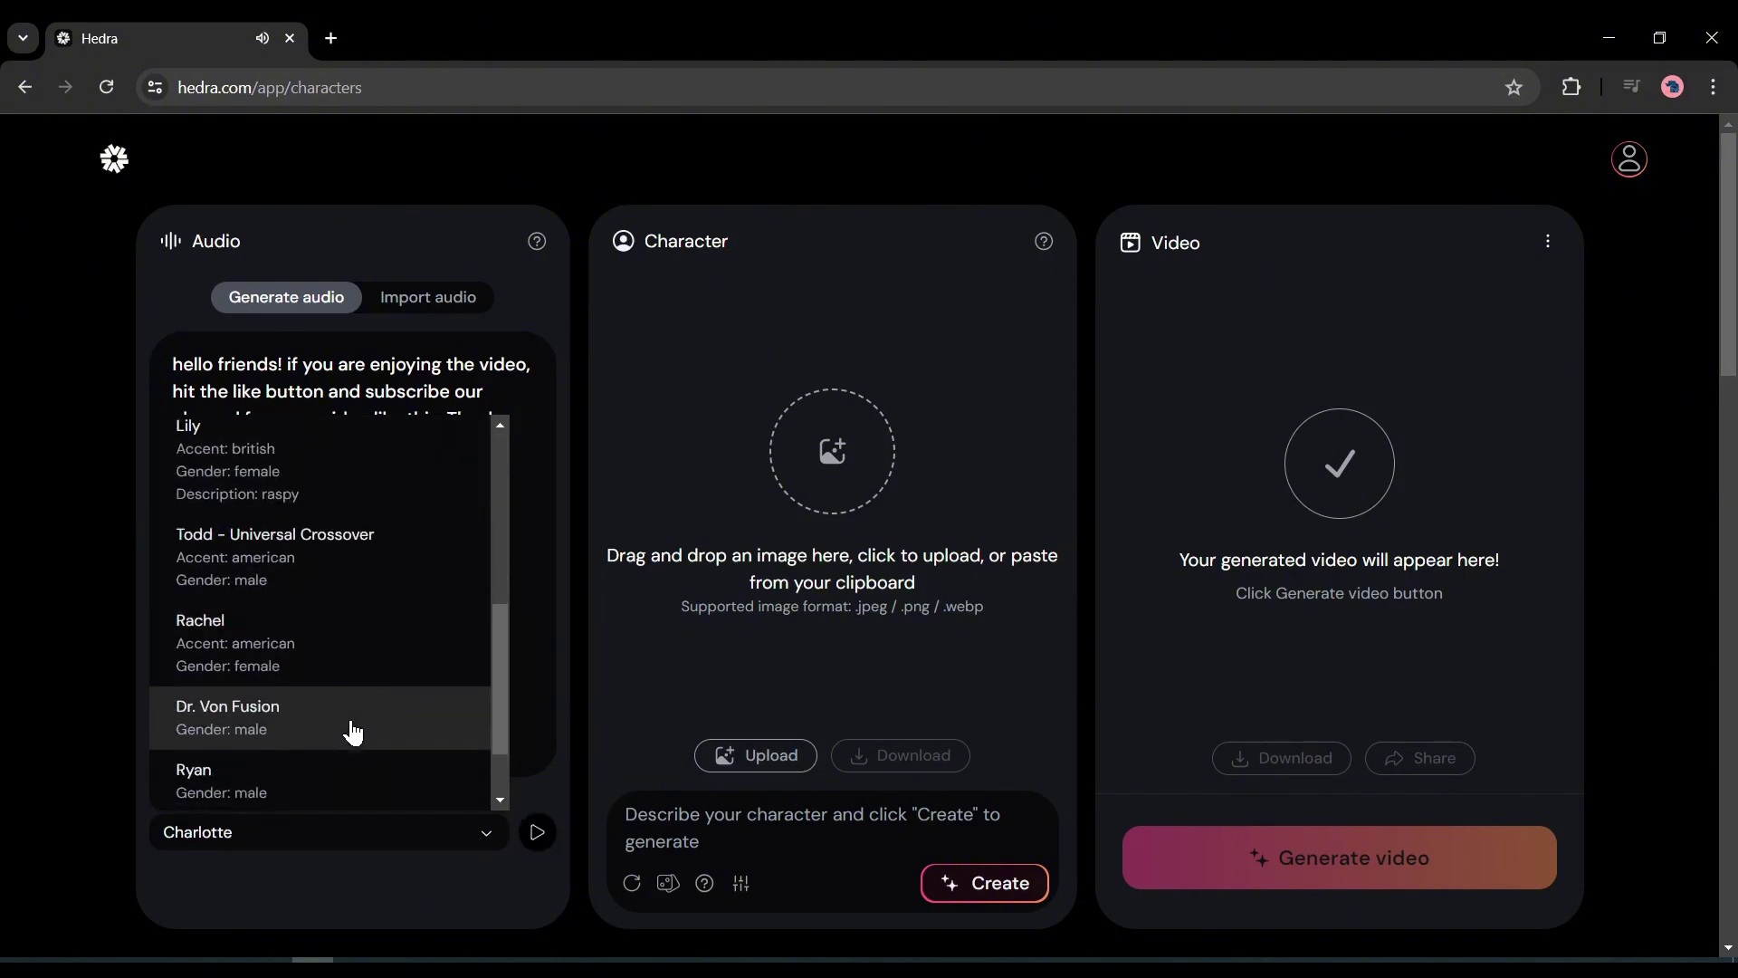
{"action": "left_click", "coordinate": [346, 668]}
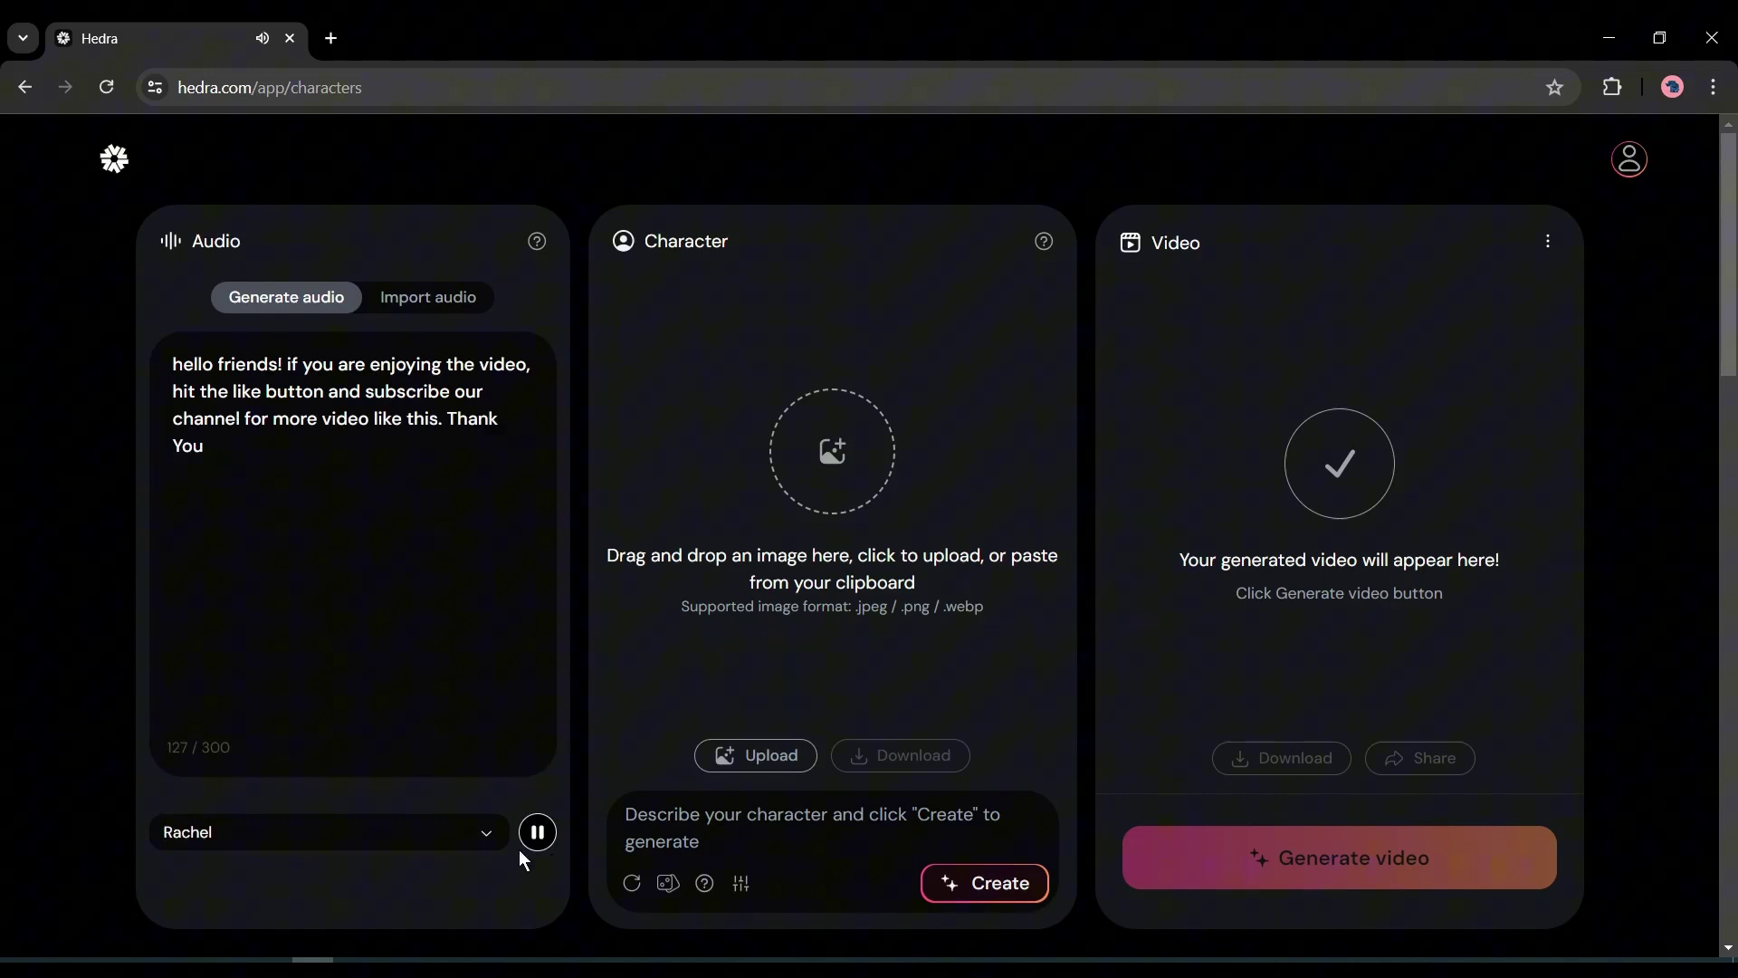
{"action": "left_click", "coordinate": [540, 850]}
{"action": "left_click", "coordinate": [363, 635]}
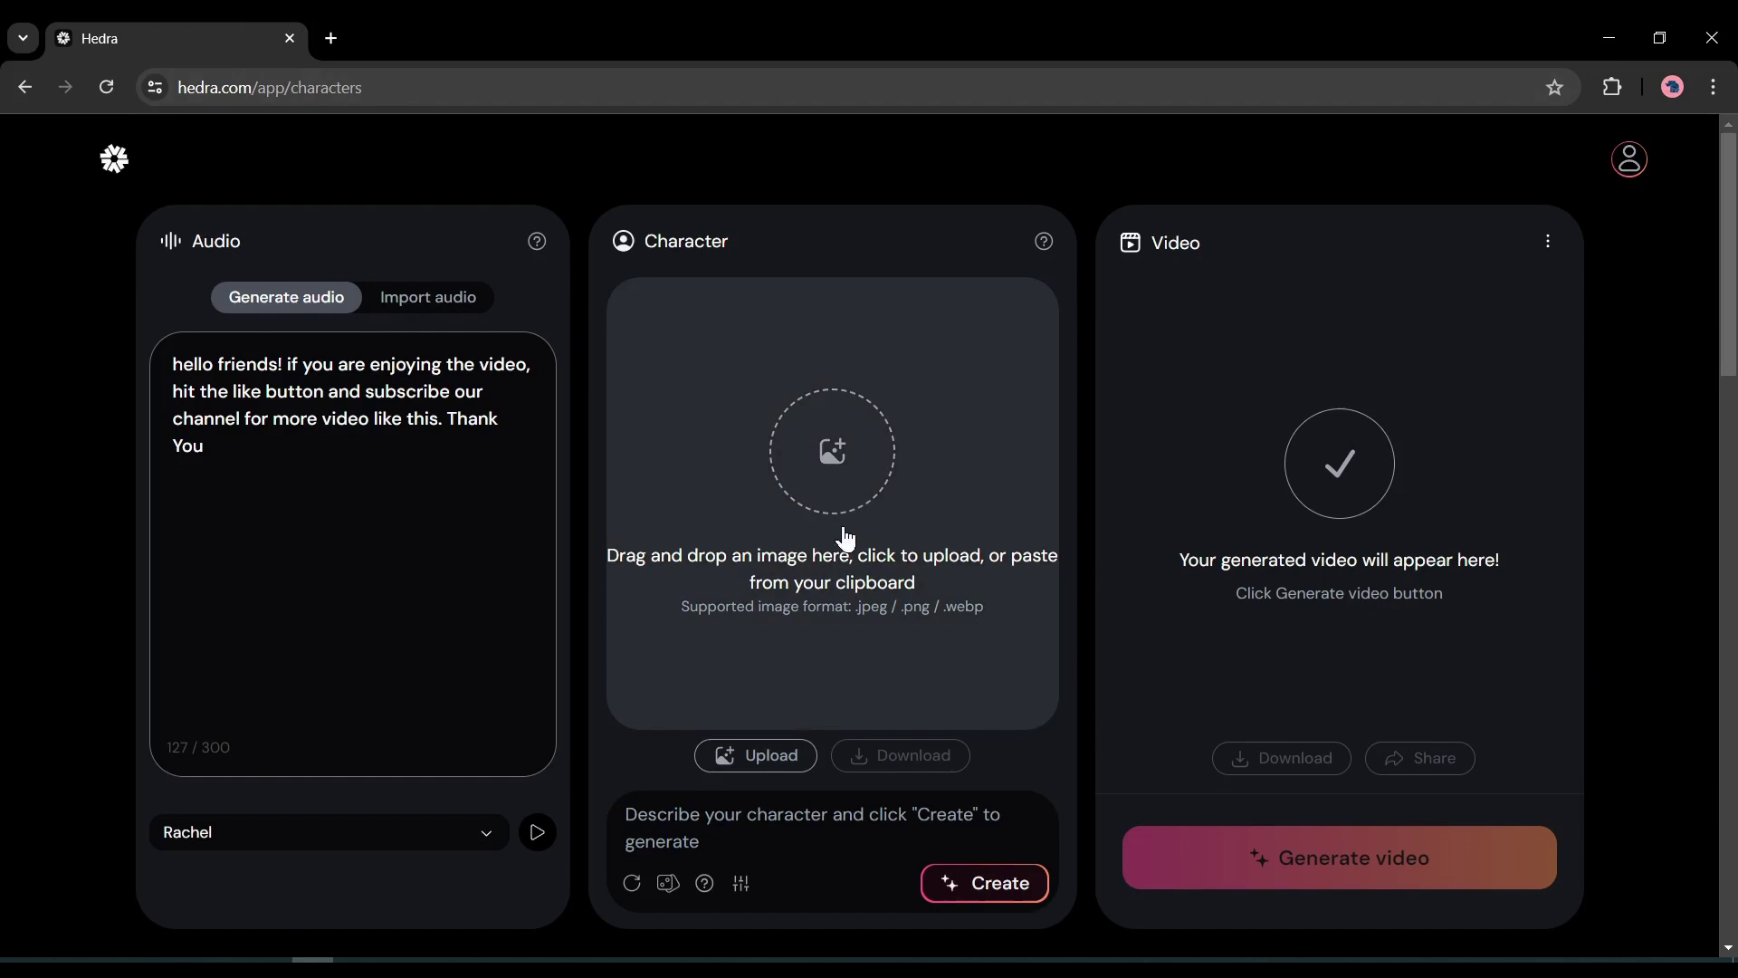
Paste the DSLR close-up, ultra-high-resolution, vivid-colors description into the Character prompt.
{"action": "scroll", "coordinate": [769, 601], "scroll_direction": "down", "scroll_amount": 1}
{"action": "left_click", "coordinate": [749, 721]}
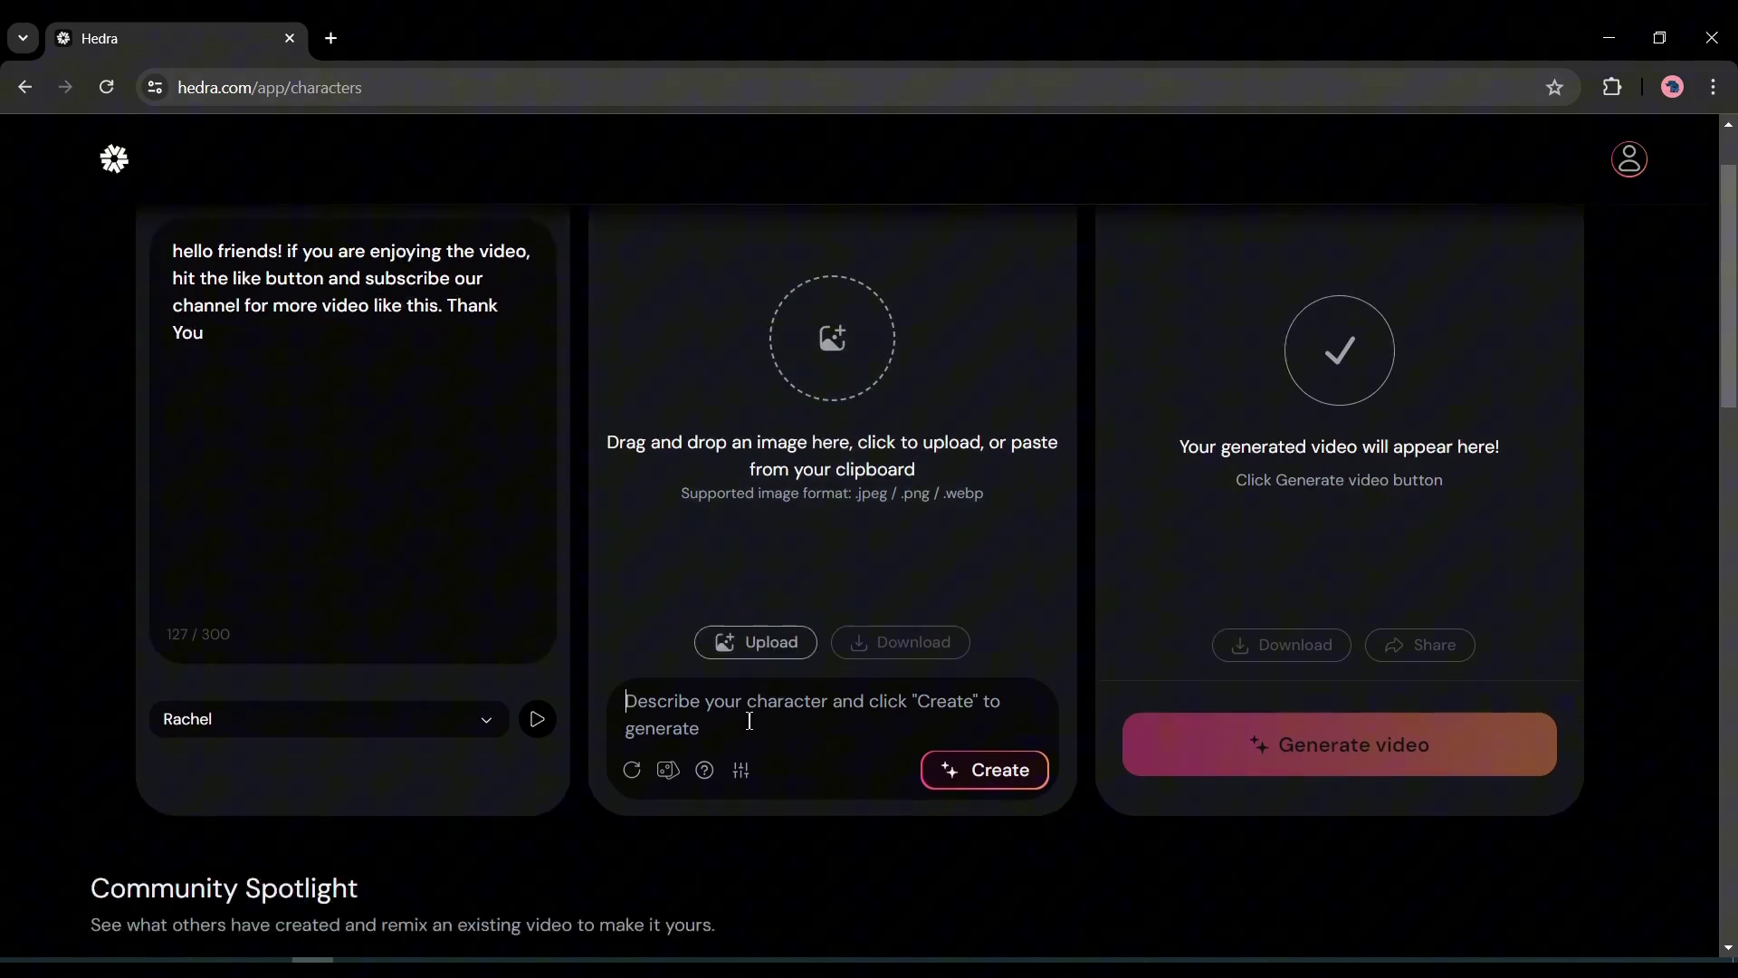
{"action": "scroll", "coordinate": [757, 725], "scroll_direction": "up", "scroll_amount": 1}
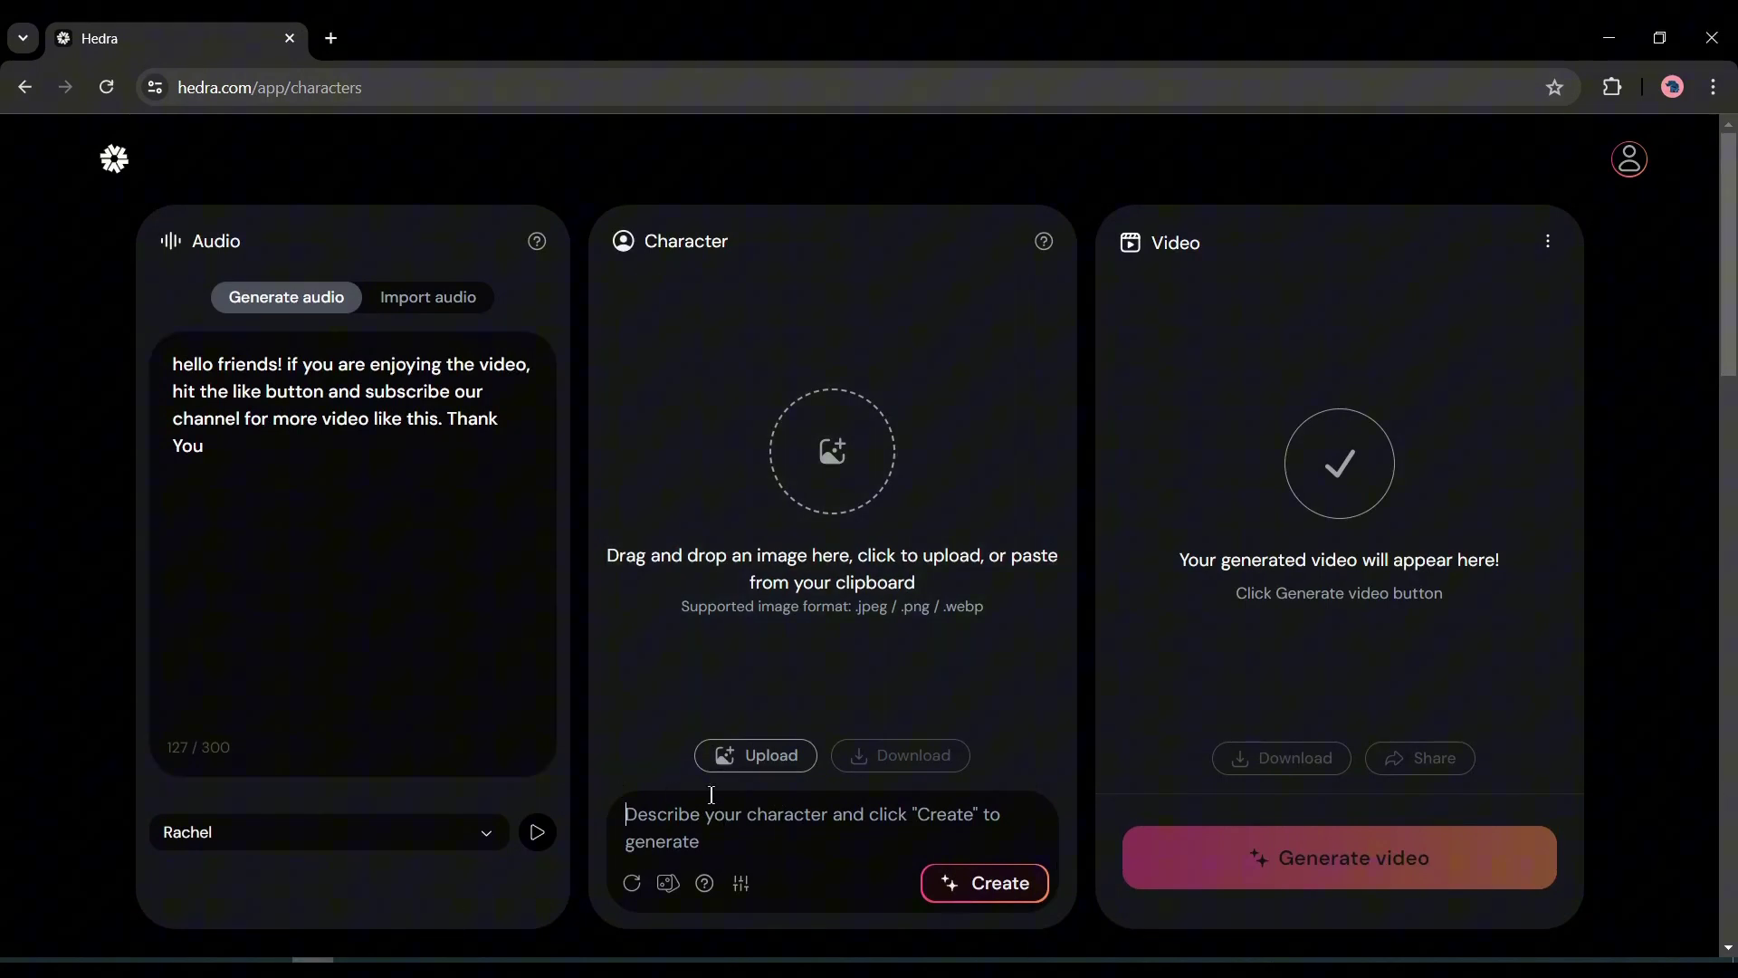
{"action": "key", "text": "ctrl+v"}
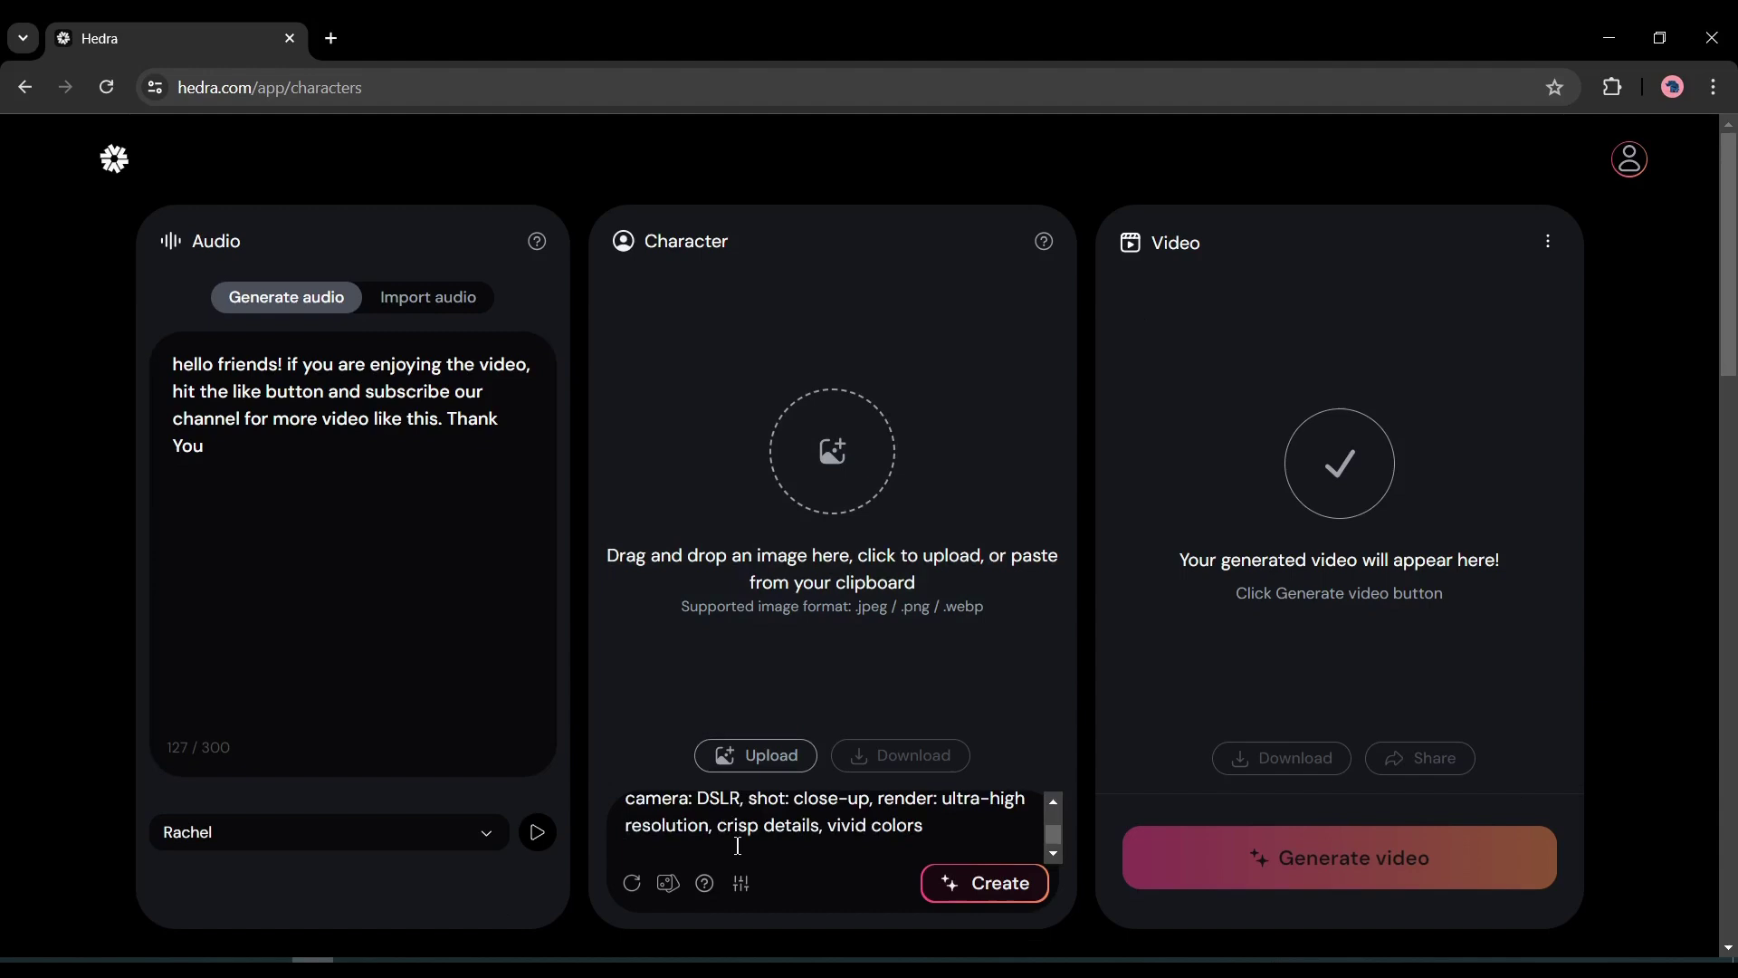
{"action": "key", "text": "BackSpace"}
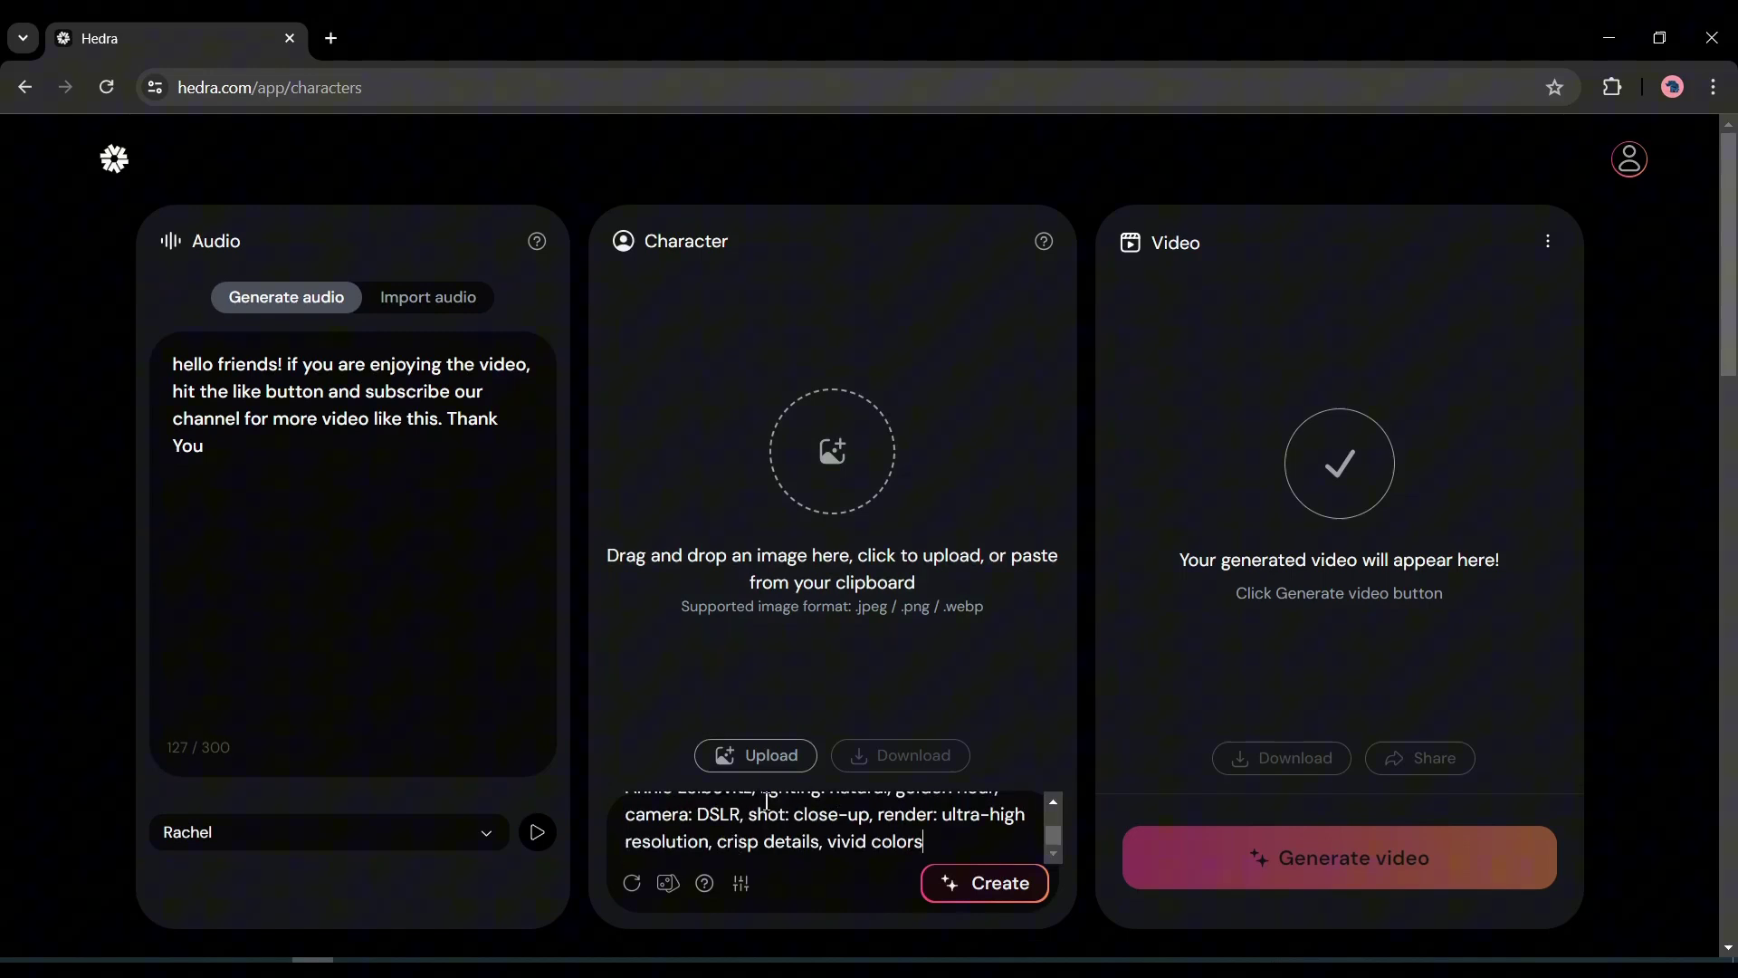
Set the negative prompt to 'low quality', keep manual seed off, and disable Auto Crop.
{"action": "left_click", "coordinate": [741, 884]}
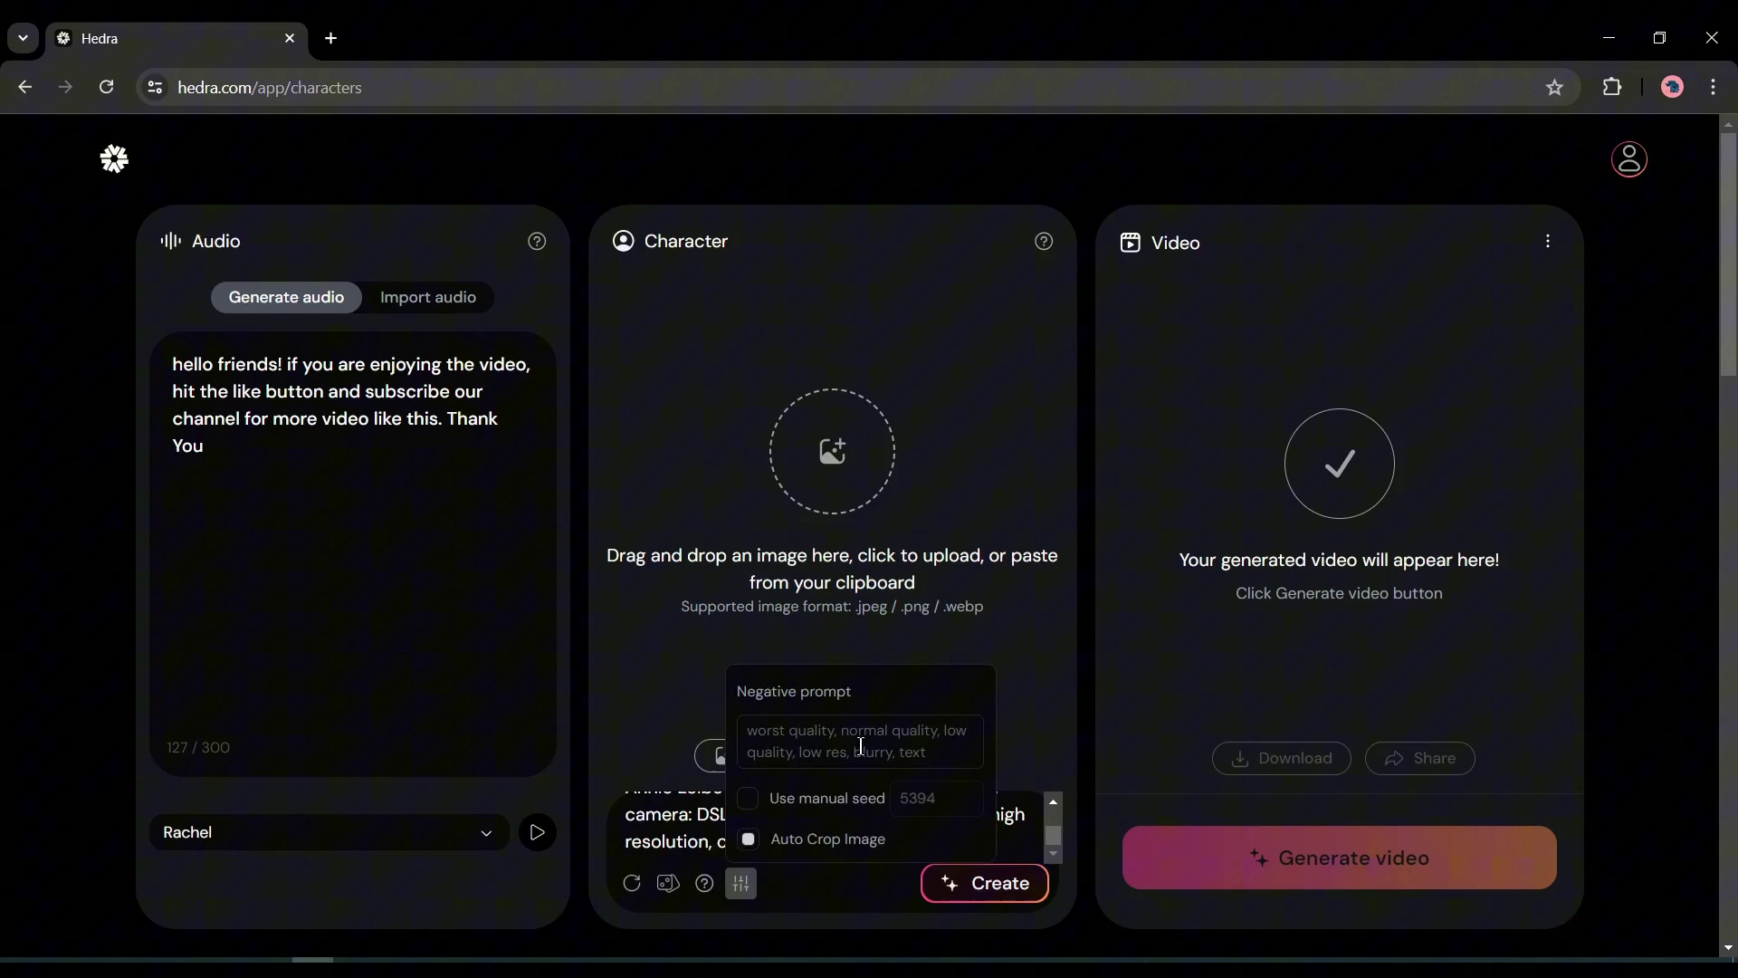
{"action": "type", "text": "low quality"}
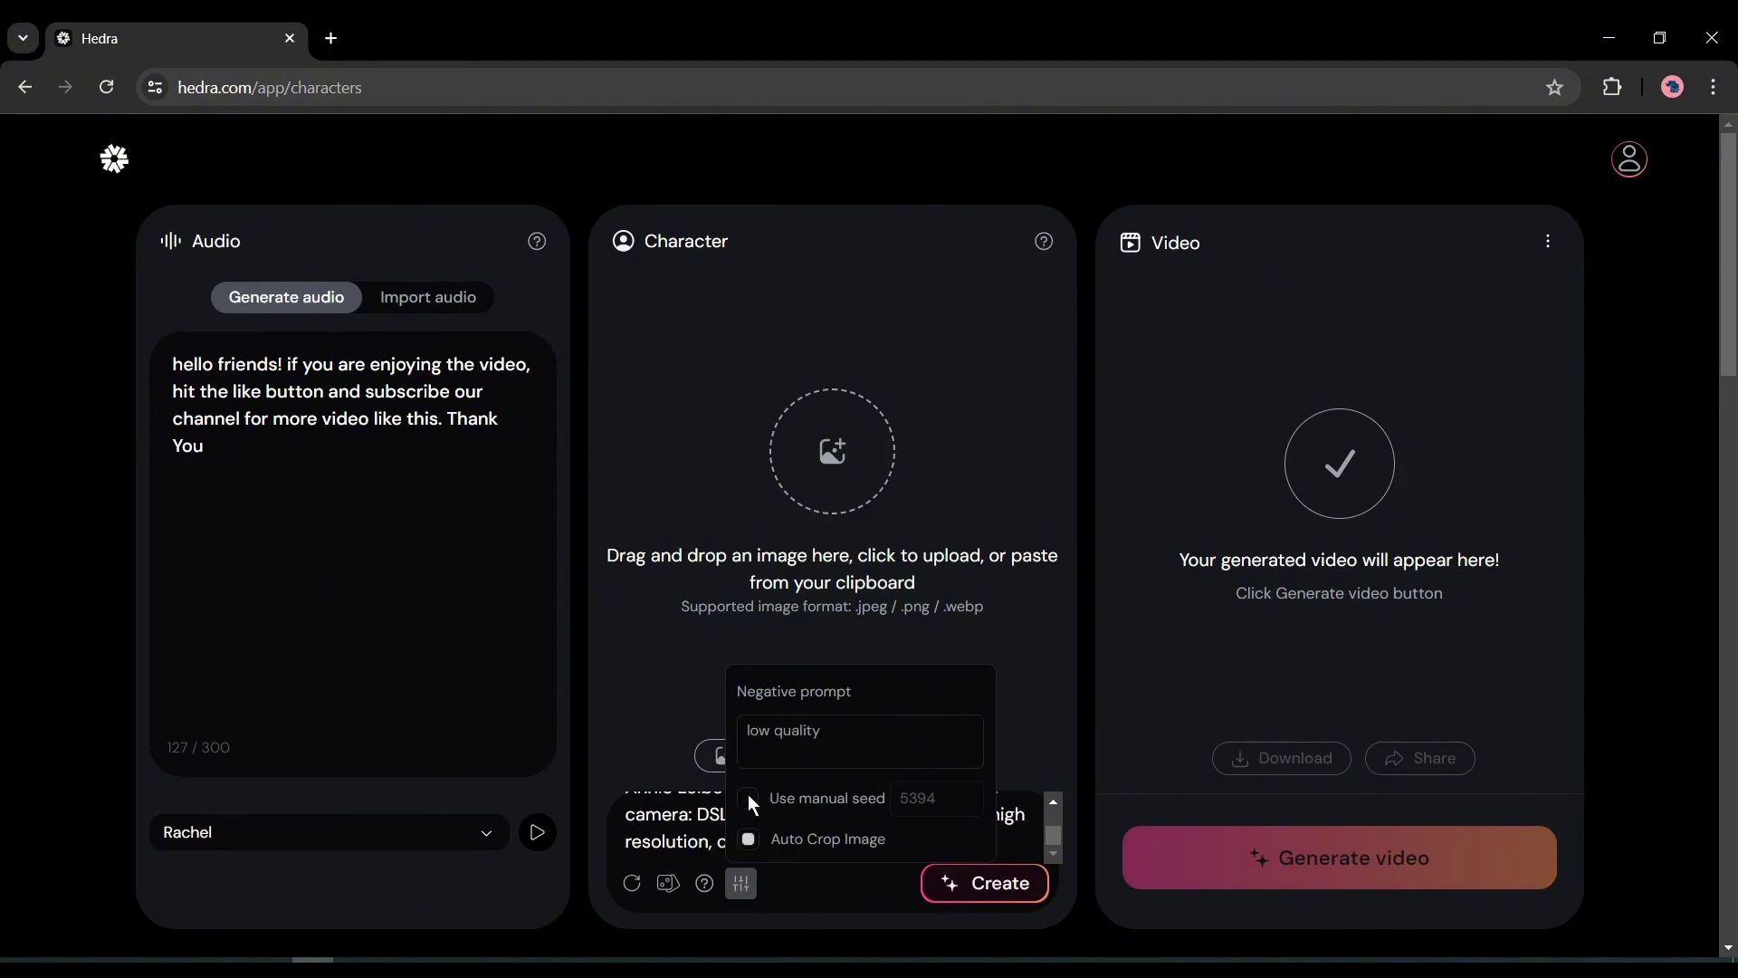
{"action": "left_click", "coordinate": [748, 796]}
{"action": "left_click", "coordinate": [748, 796]}
{"action": "left_click", "coordinate": [749, 840]}
Generate the pink-haired character portrait, then regenerate it twice with a random seed.
{"action": "left_click", "coordinate": [959, 887]}
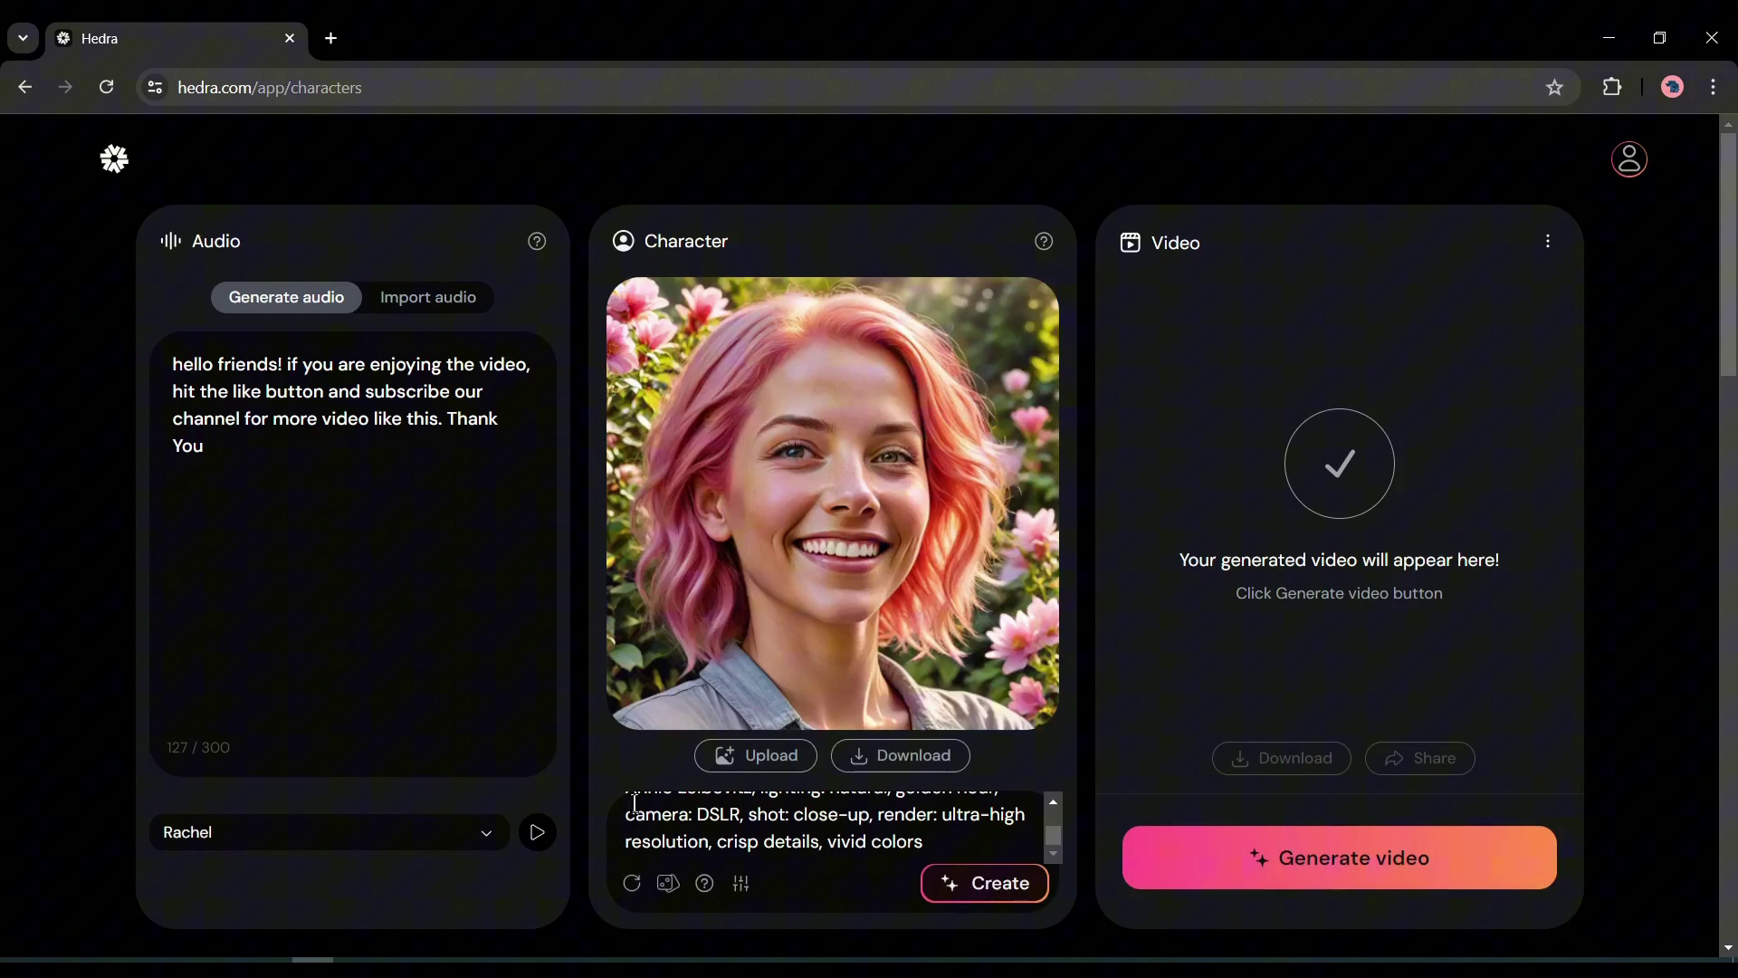
{"action": "left_click", "coordinate": [629, 891]}
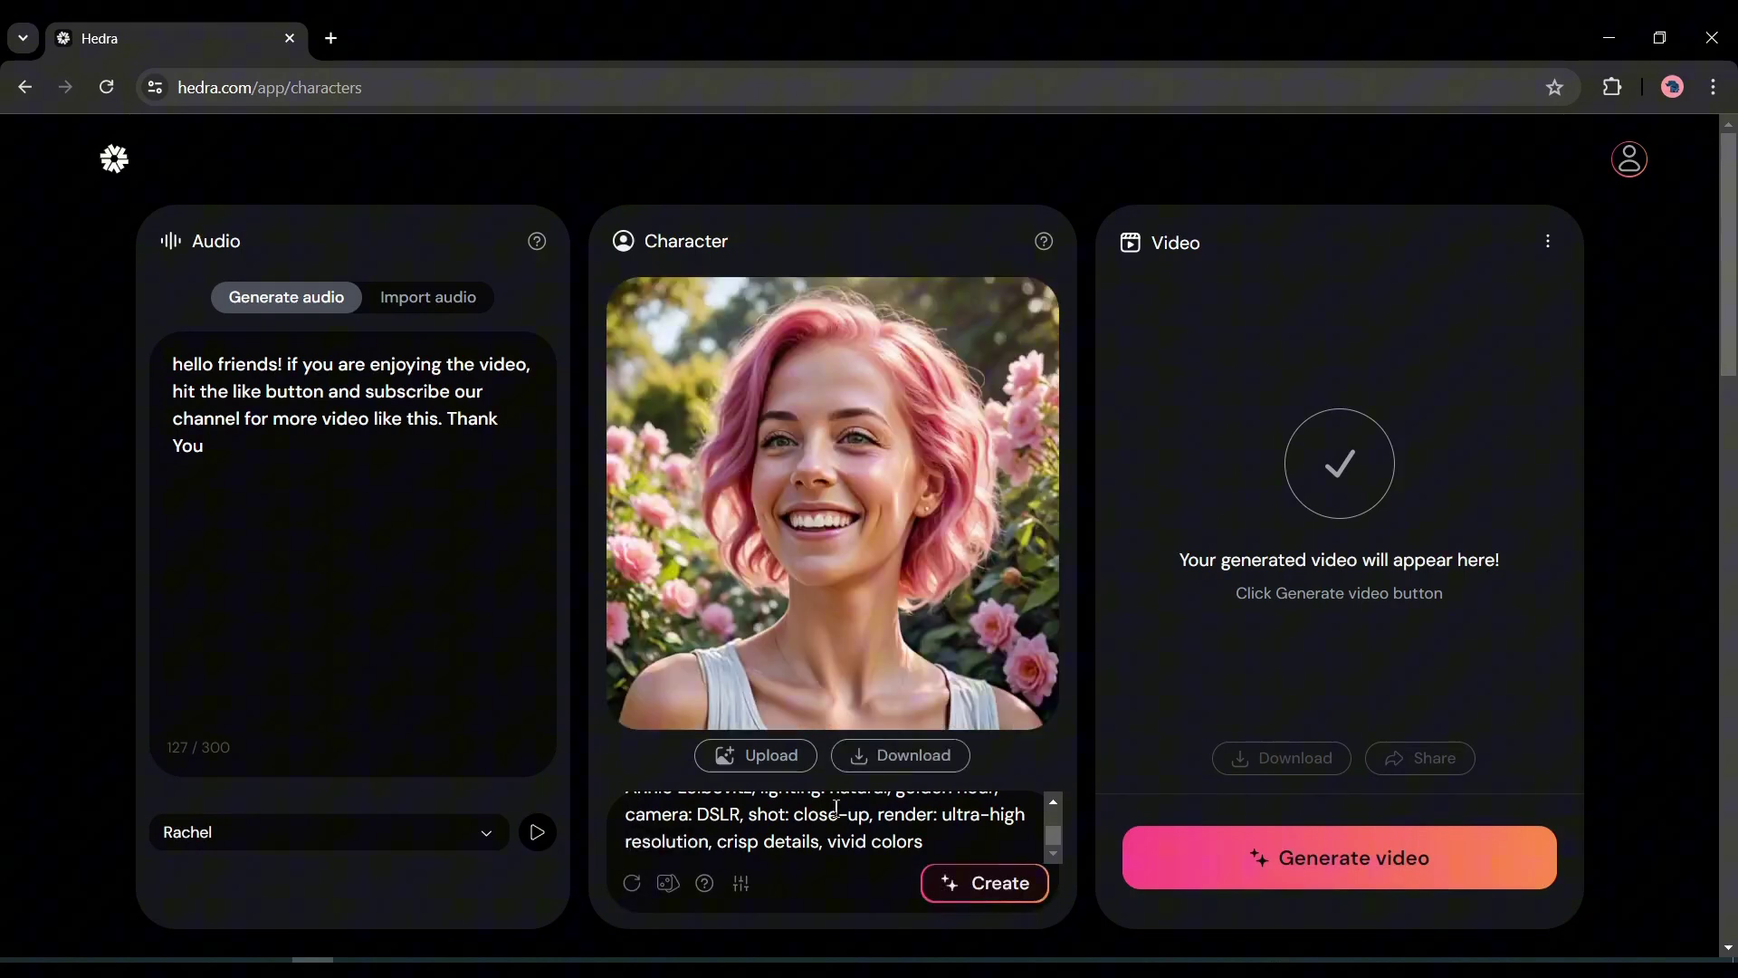
{"action": "left_click", "coordinate": [639, 886]}
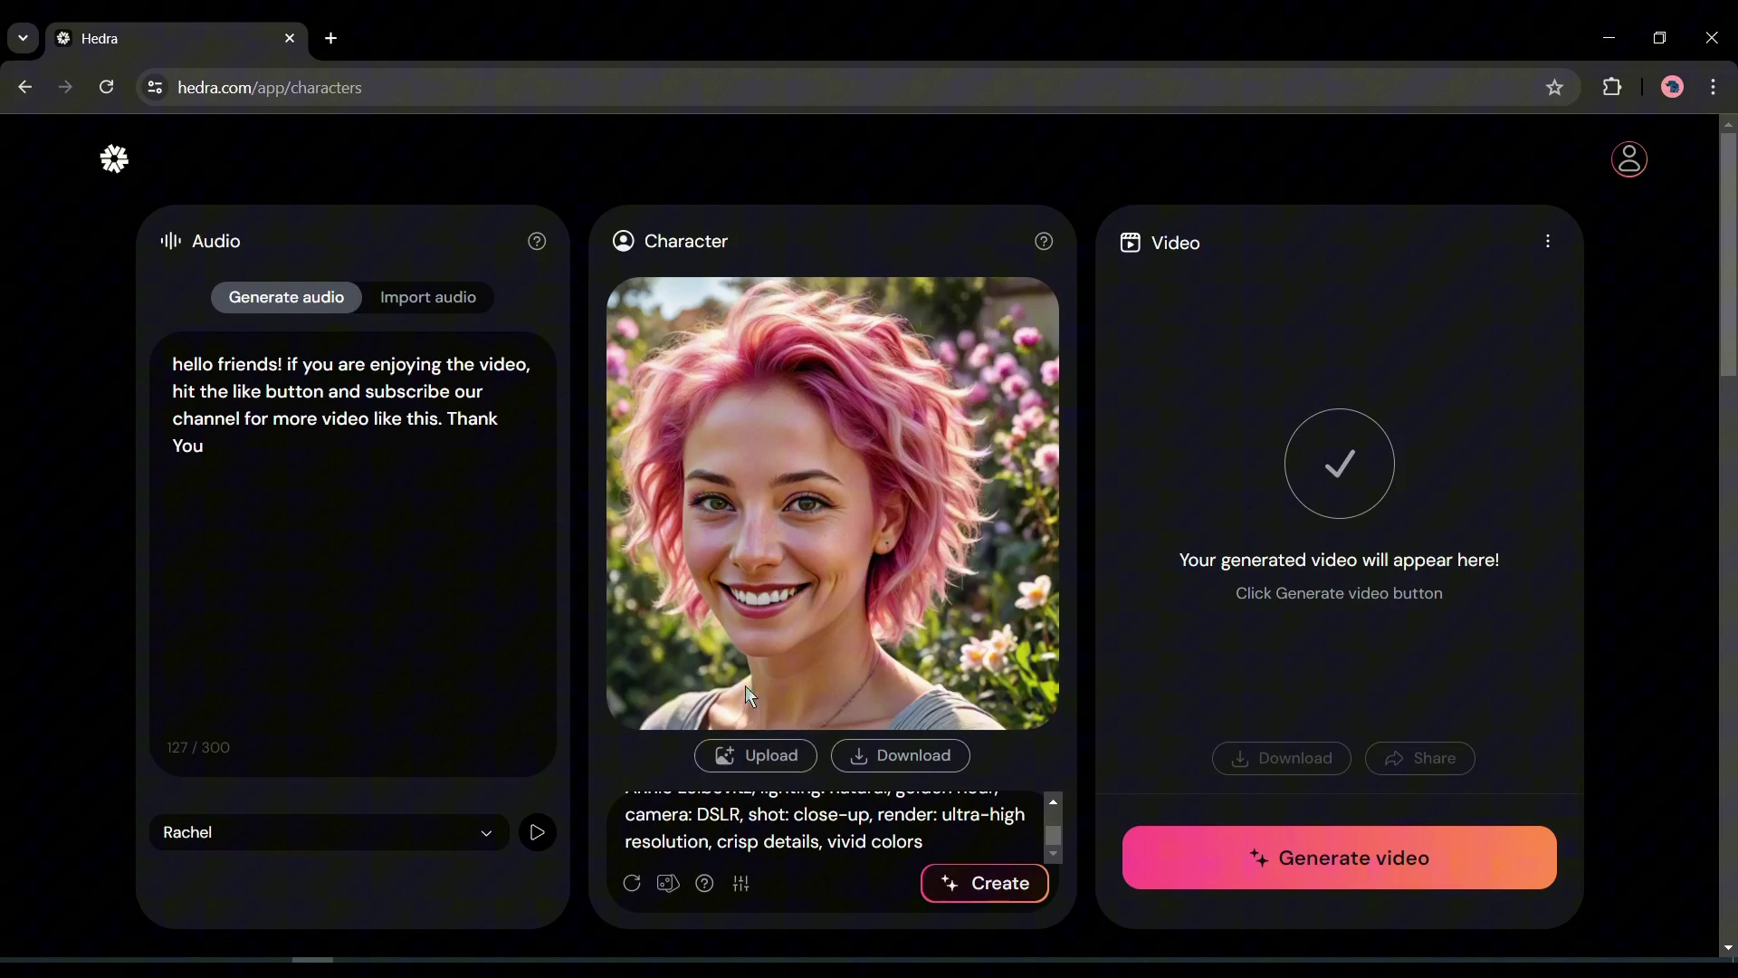
{"action": "left_click", "coordinate": [1343, 867]}
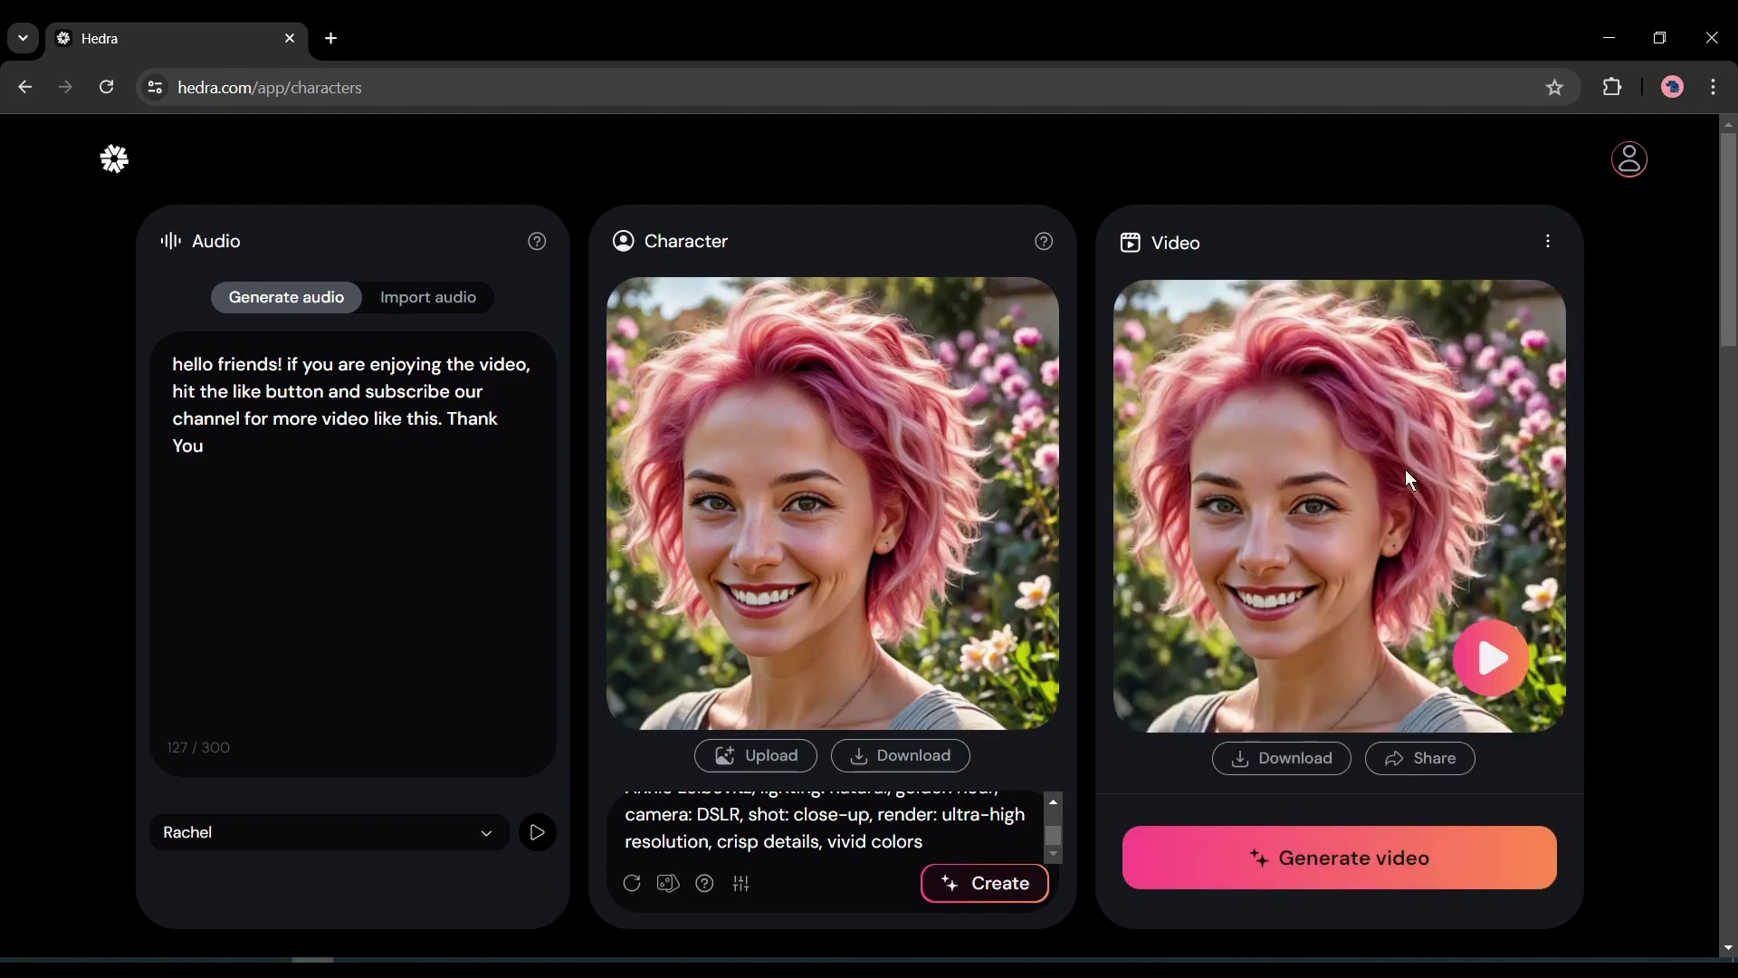
{"action": "left_click", "coordinate": [1494, 660]}
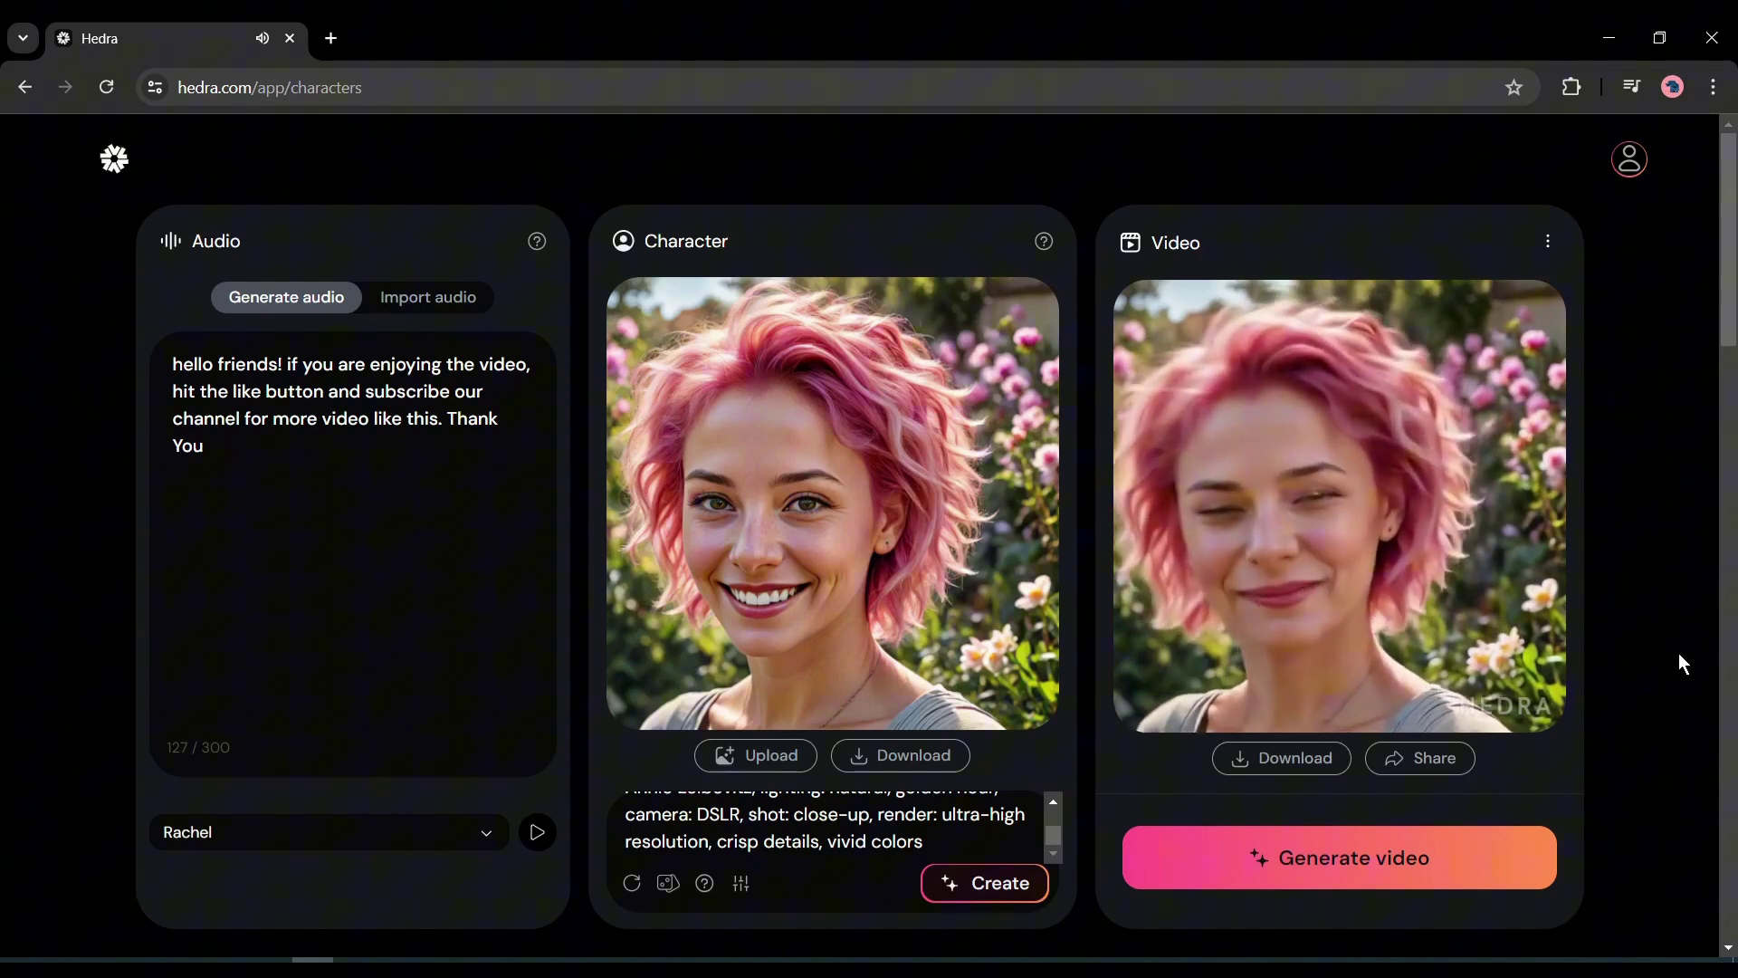
{"action": "left_click", "coordinate": [1492, 657]}
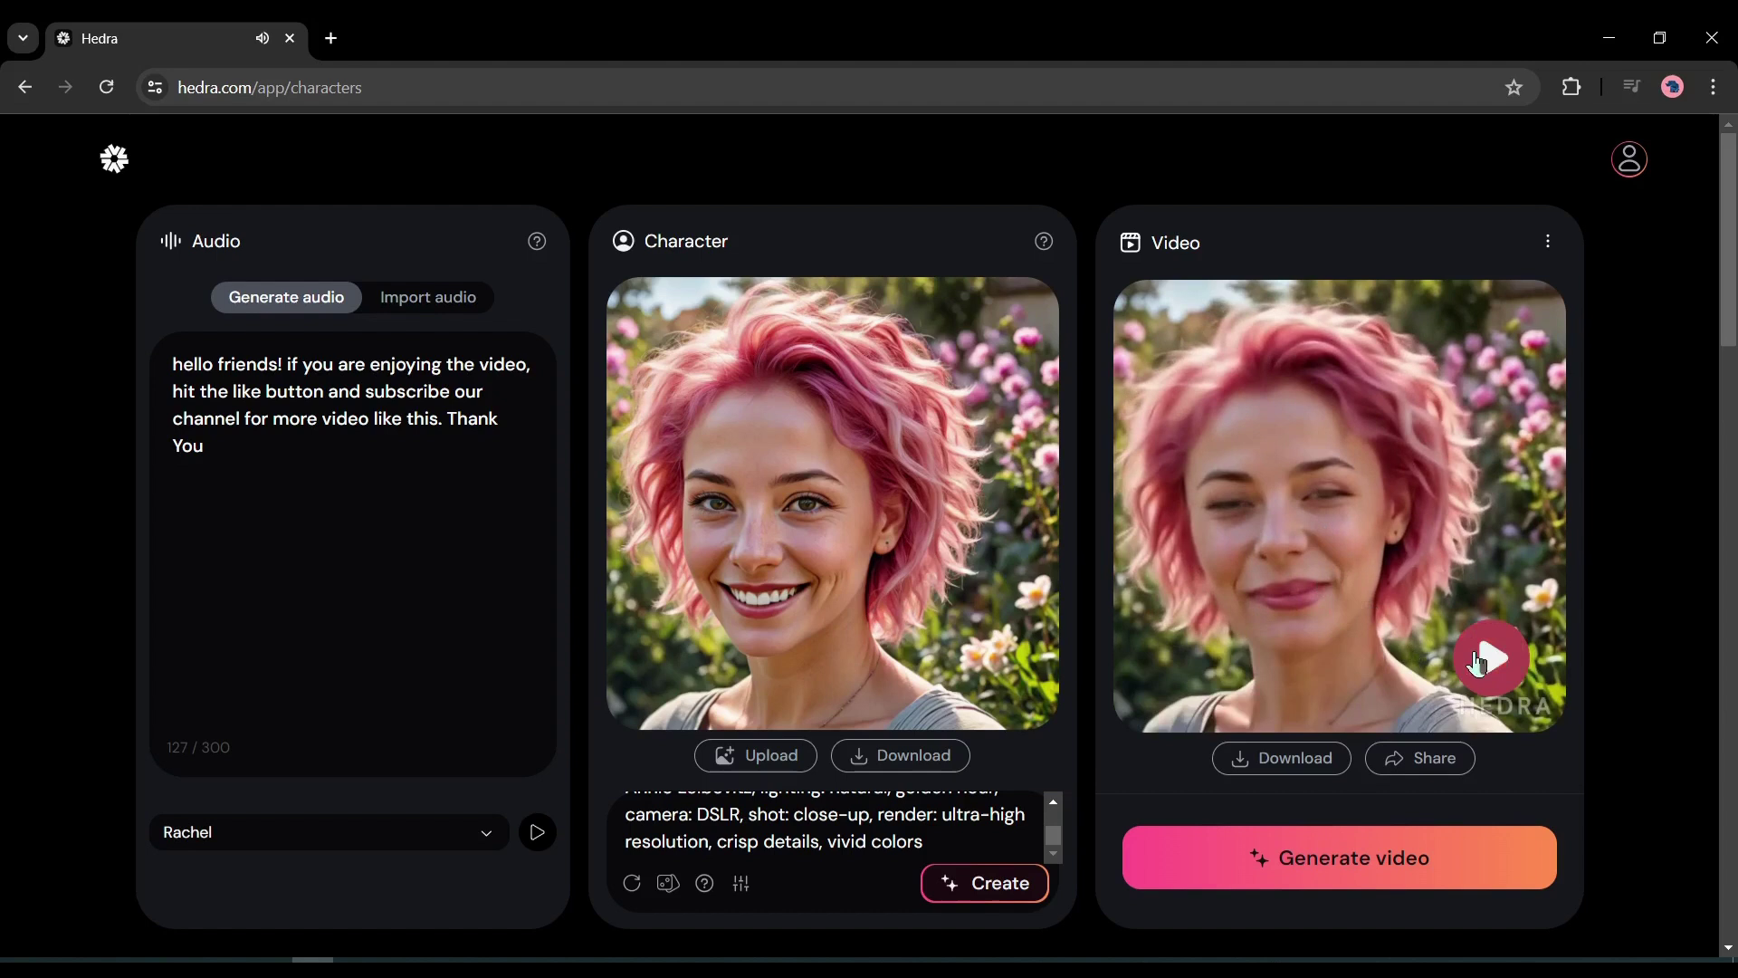
{"action": "left_click", "coordinate": [1523, 653]}
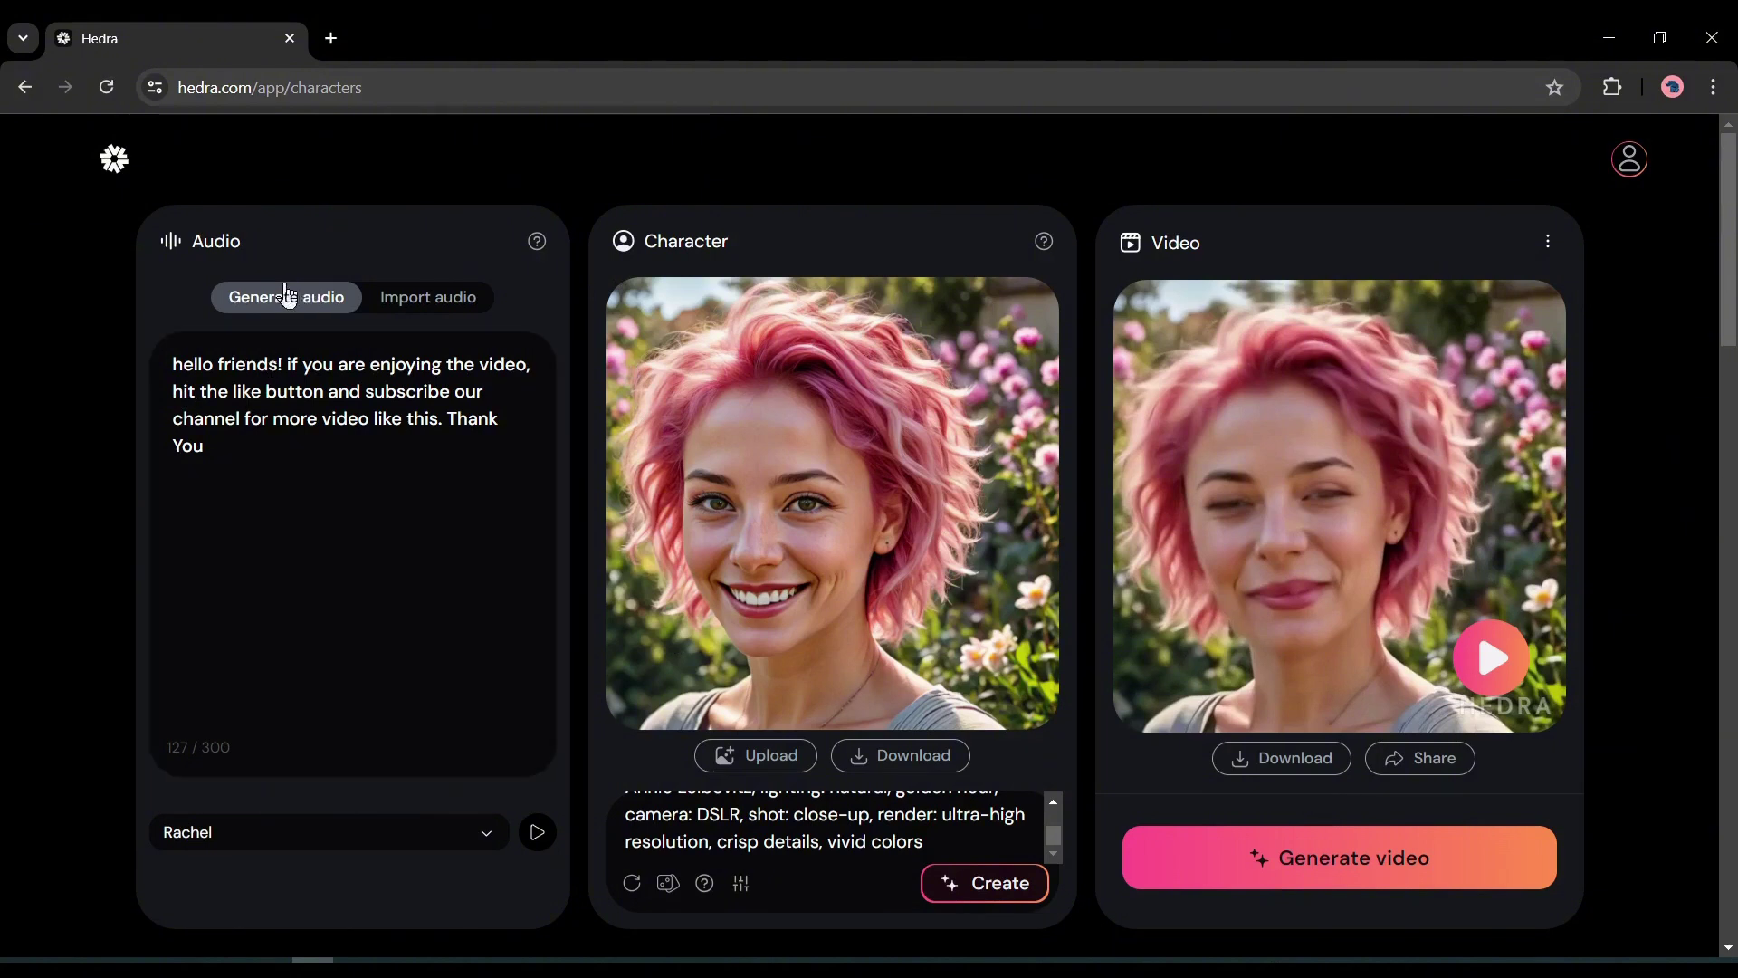
Import avatar-audio.mp3 (1:28) from Downloads as the speech source.
{"action": "left_click", "coordinate": [402, 314]}
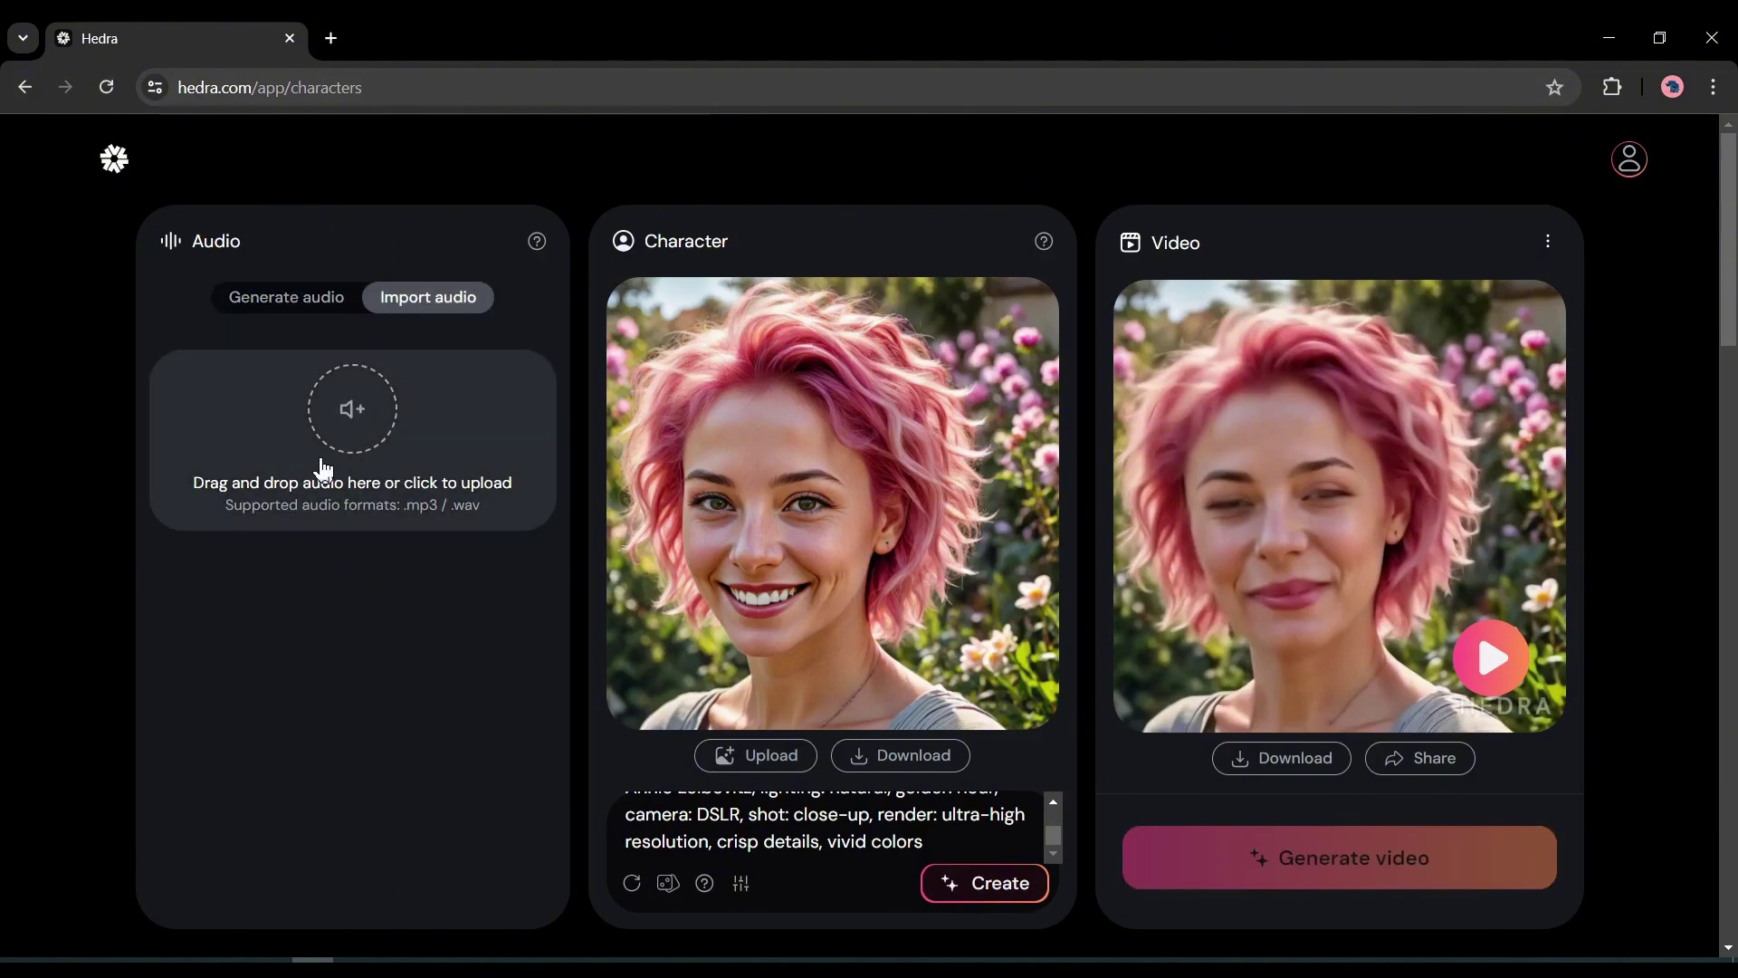
{"action": "left_click", "coordinate": [358, 430]}
{"action": "left_click", "coordinate": [444, 405]}
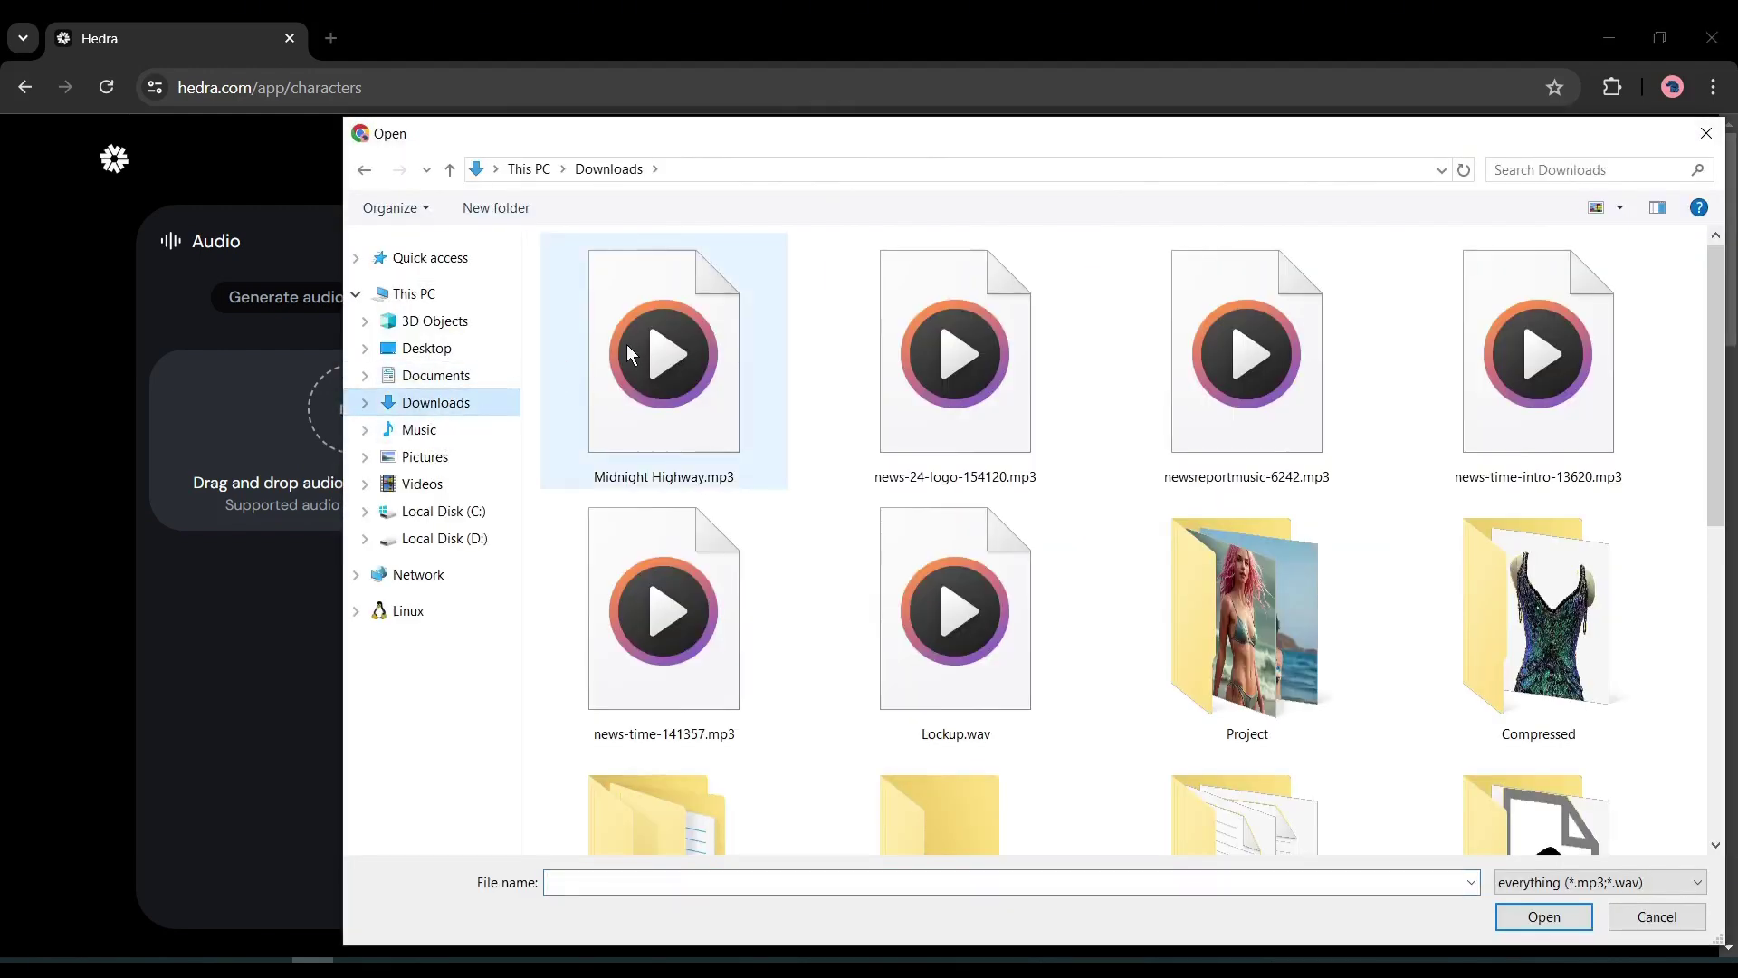
{"action": "double_click", "coordinate": [628, 351]}
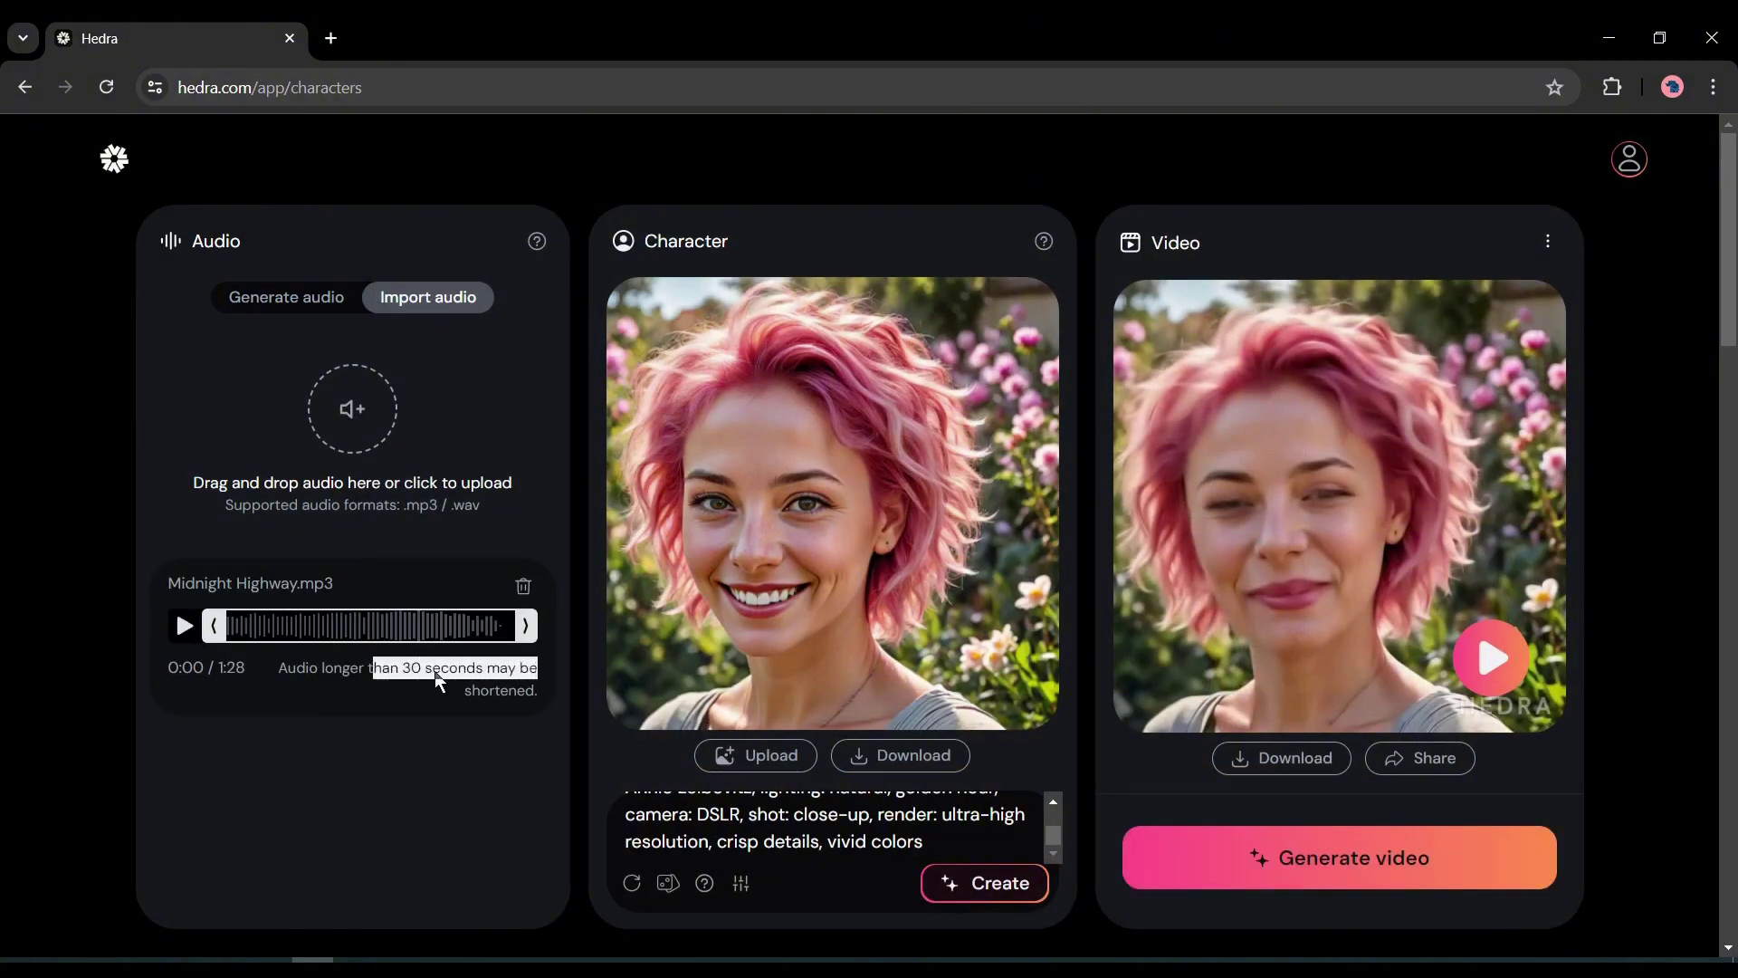
{"action": "left_click_drag", "start_coordinate": [526, 625], "coordinate": [318, 628]}
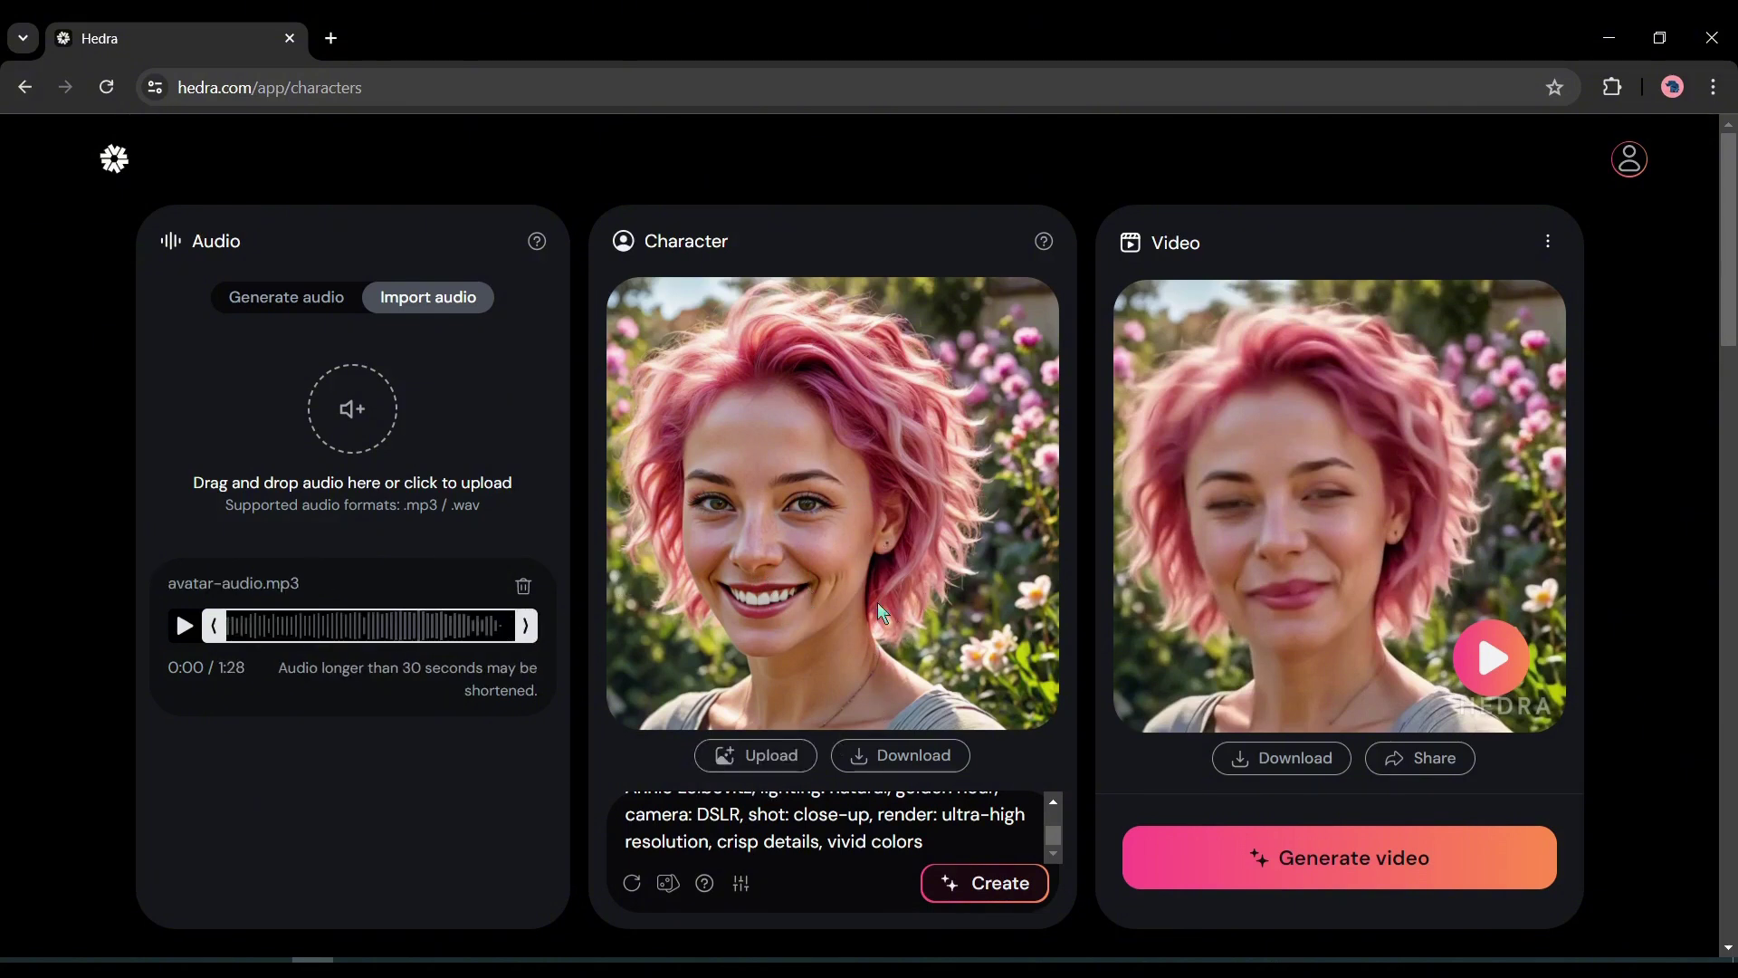
Upload the dark-haired portrait as the character and generate a talking video with it.
{"action": "scroll", "coordinate": [702, 851], "scroll_direction": "up", "scroll_amount": 5}
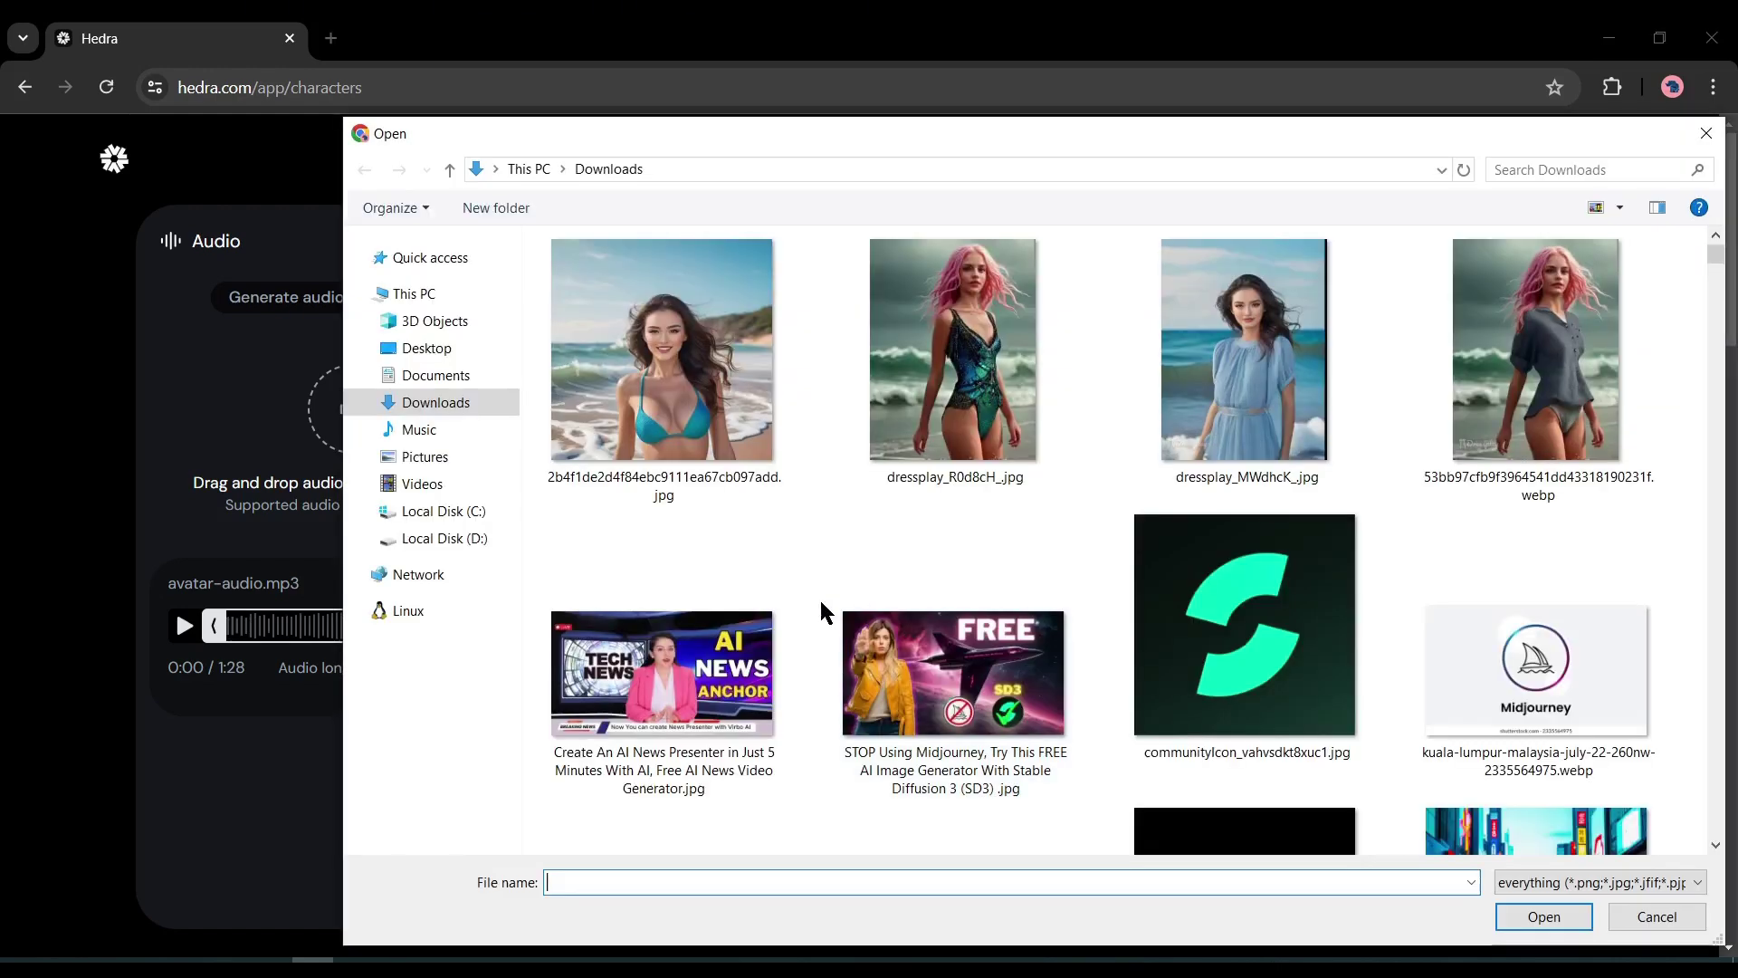
{"action": "double_click", "coordinate": [1039, 494]}
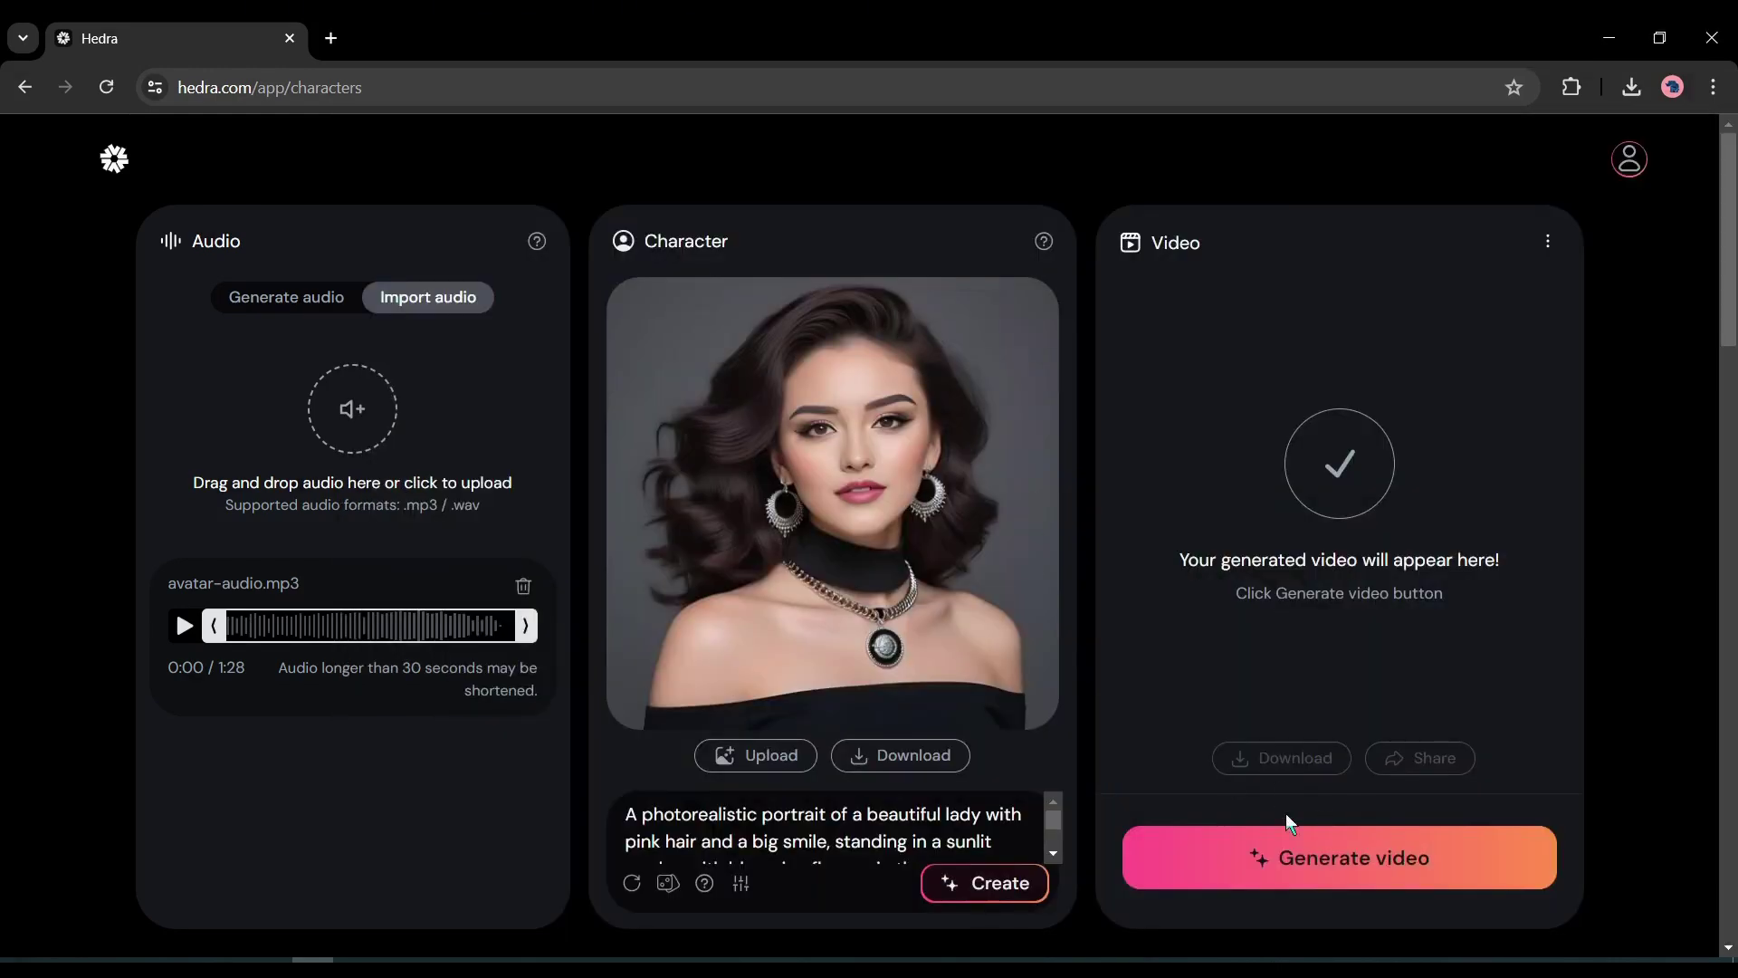
{"action": "left_click", "coordinate": [1334, 866]}
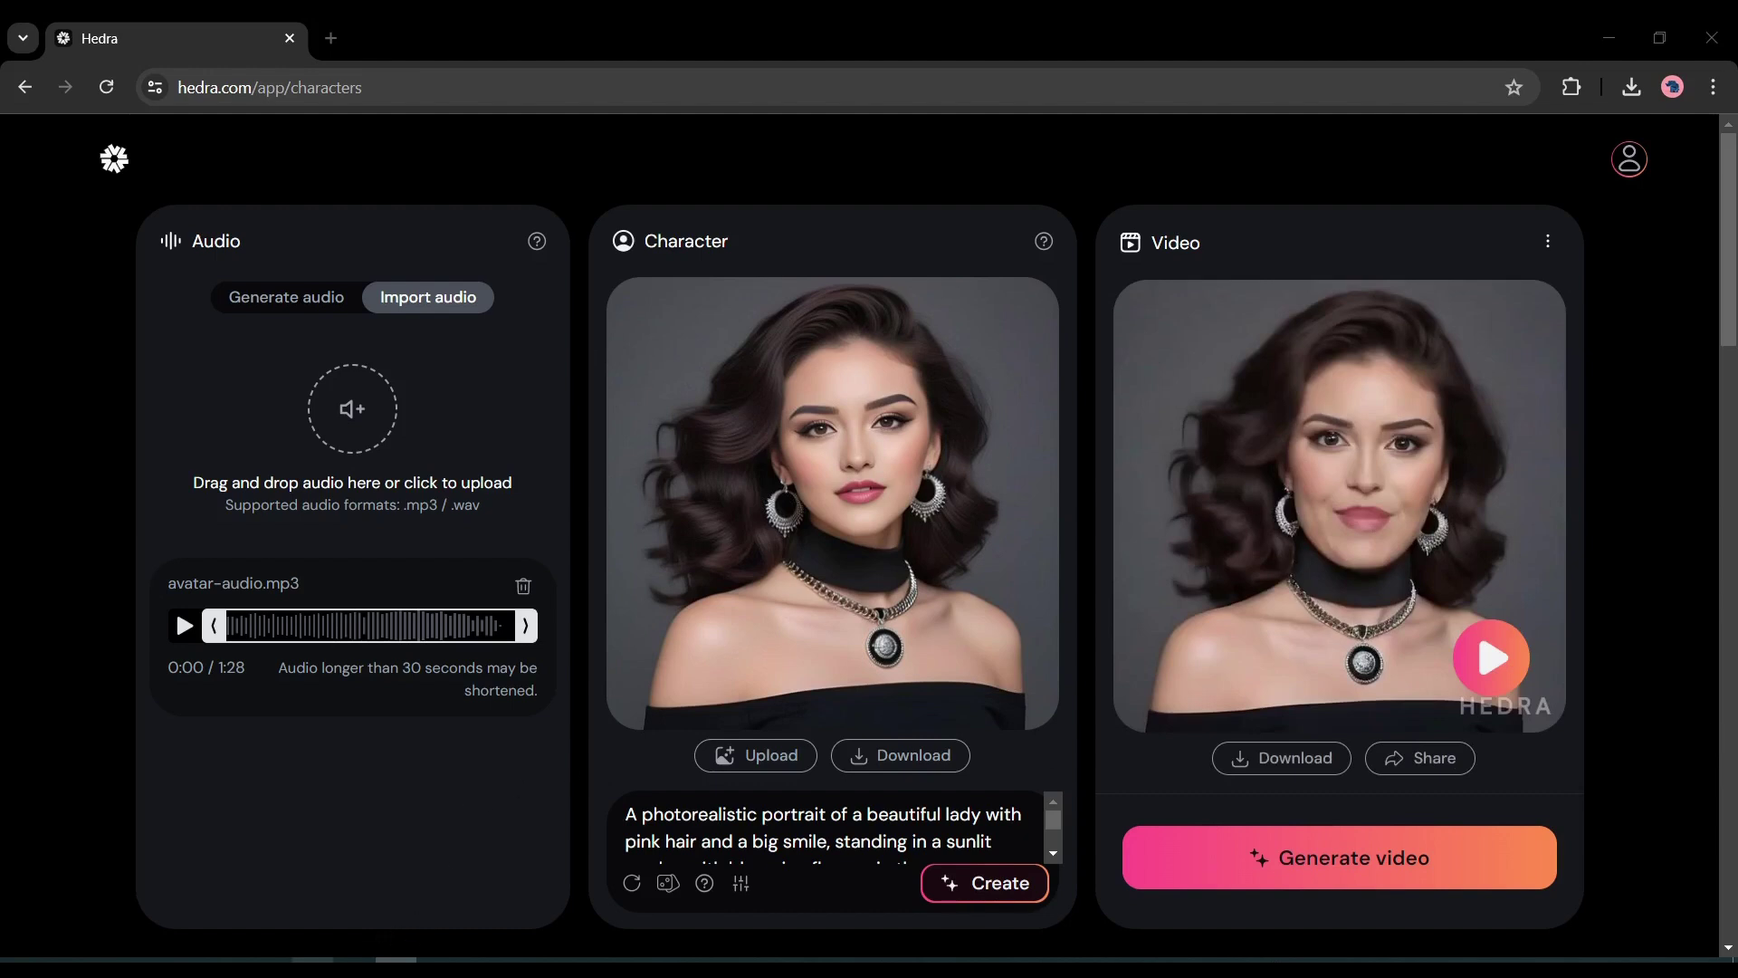
{"action": "left_click", "coordinate": [1492, 661]}
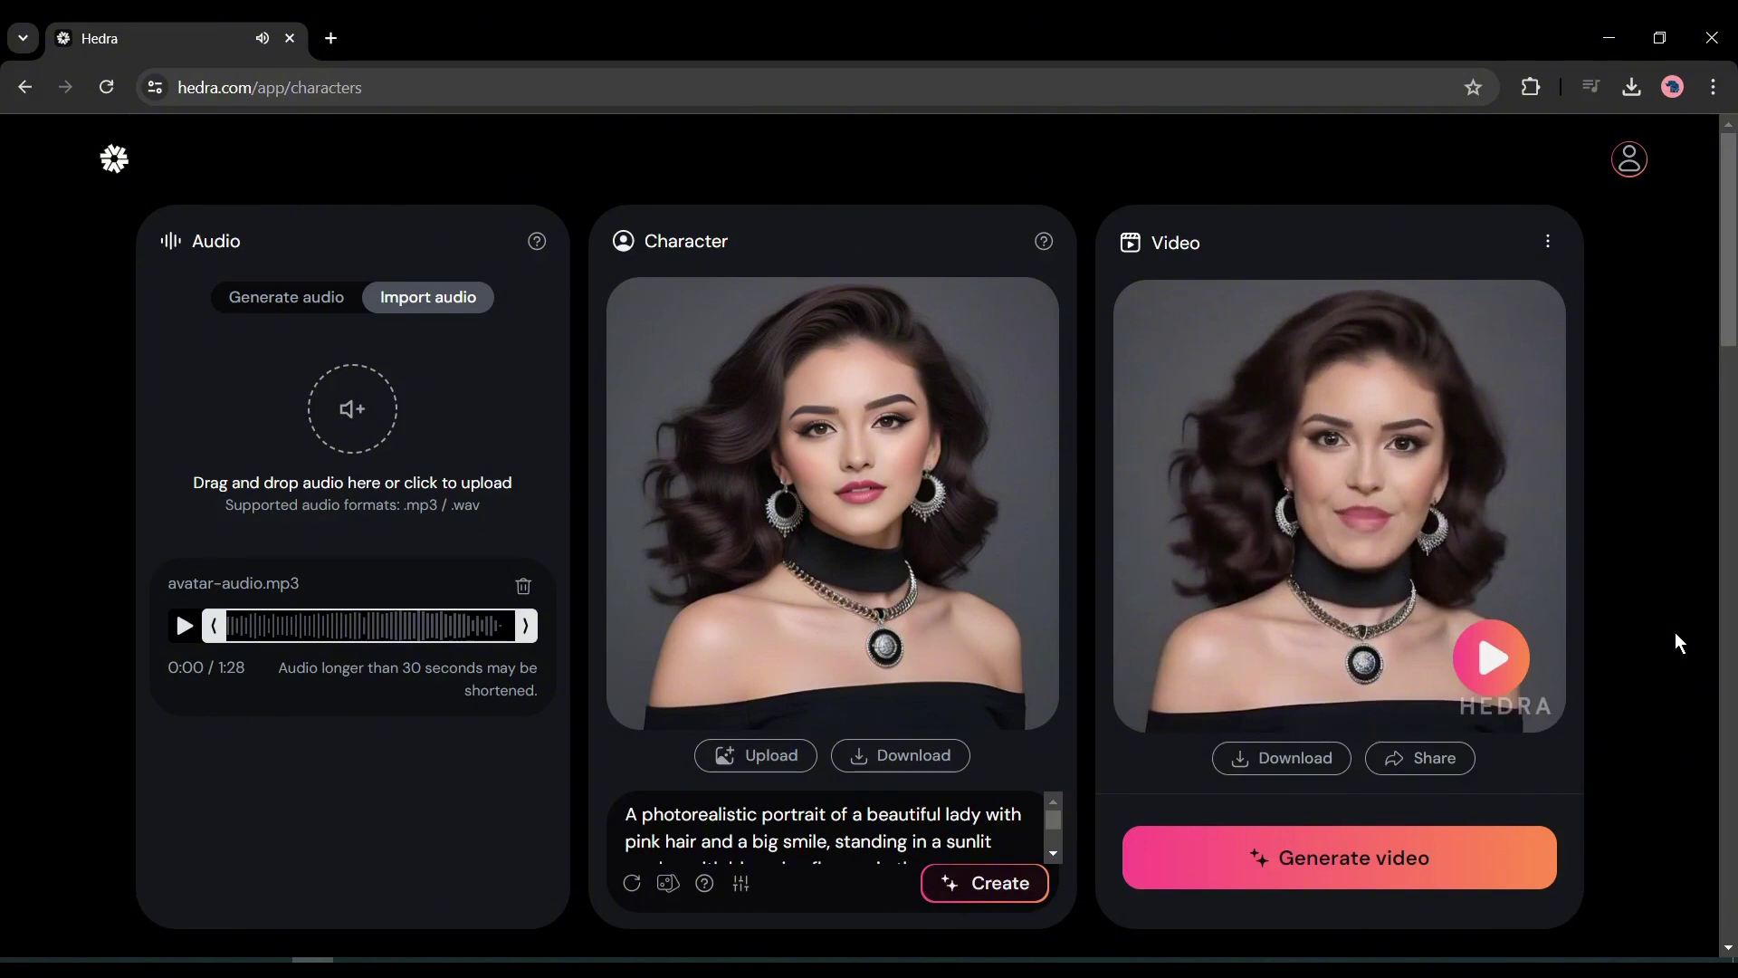
{"action": "left_click", "coordinate": [1452, 637]}
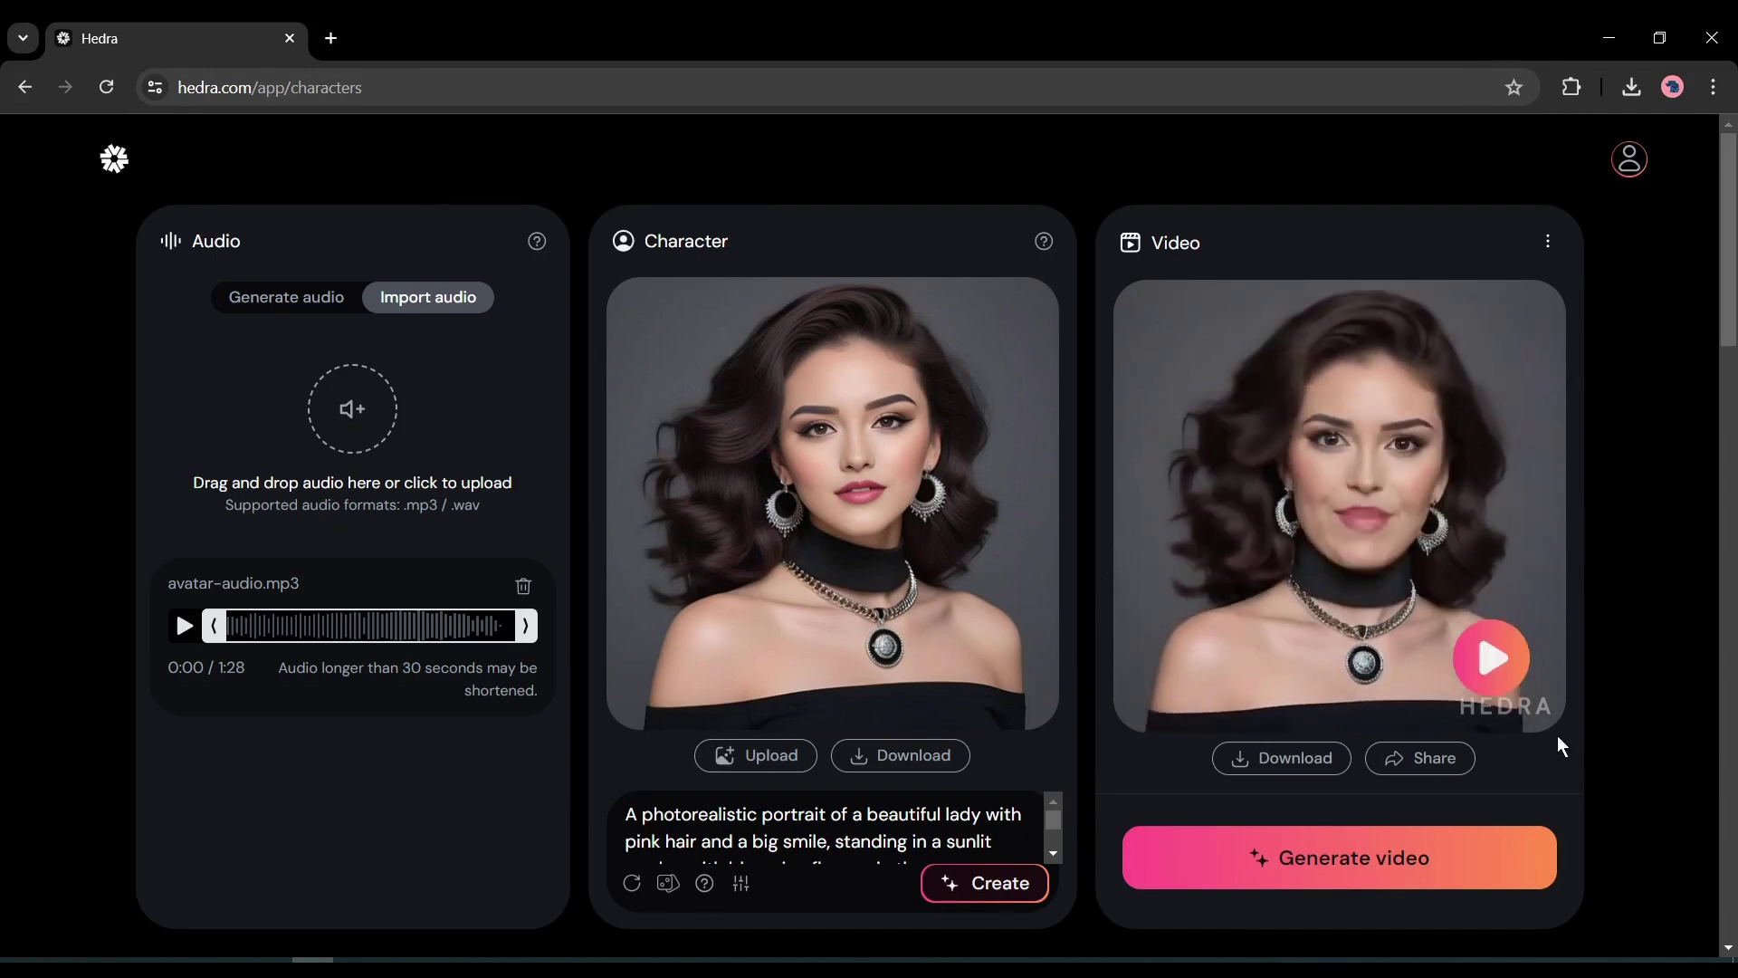
Open and close Share, then download the dark-haired woman's video from My Library.
{"action": "left_click", "coordinate": [1419, 761]}
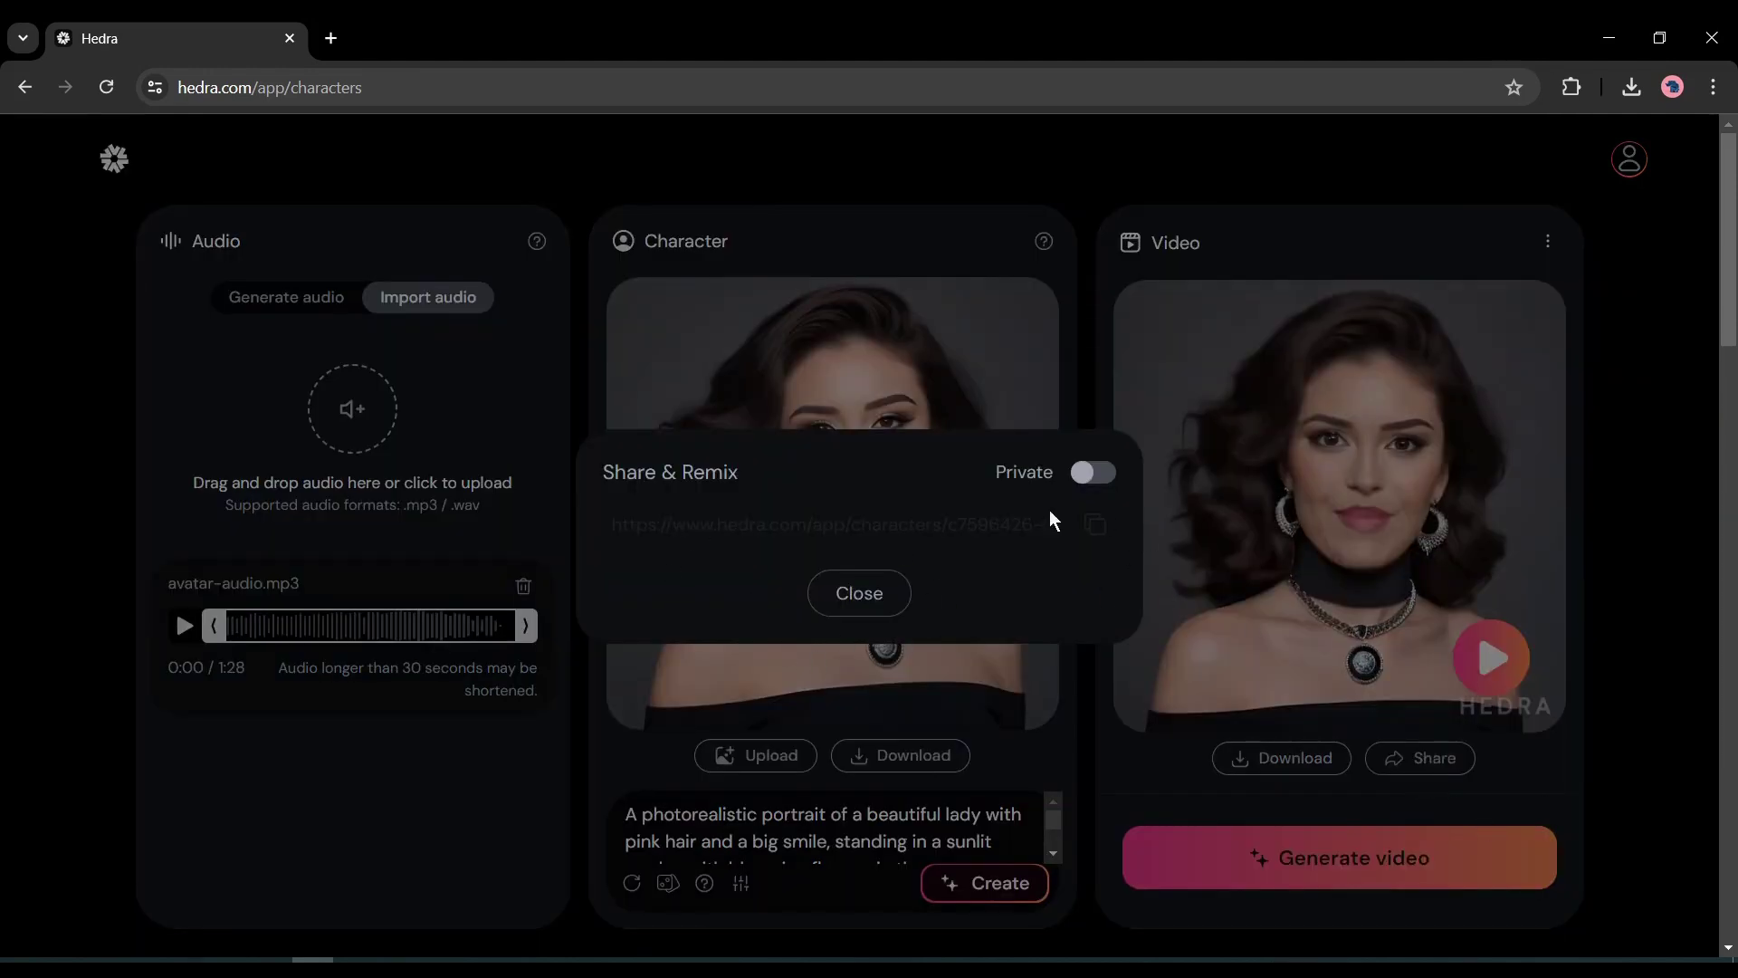
{"action": "left_click", "coordinate": [892, 596]}
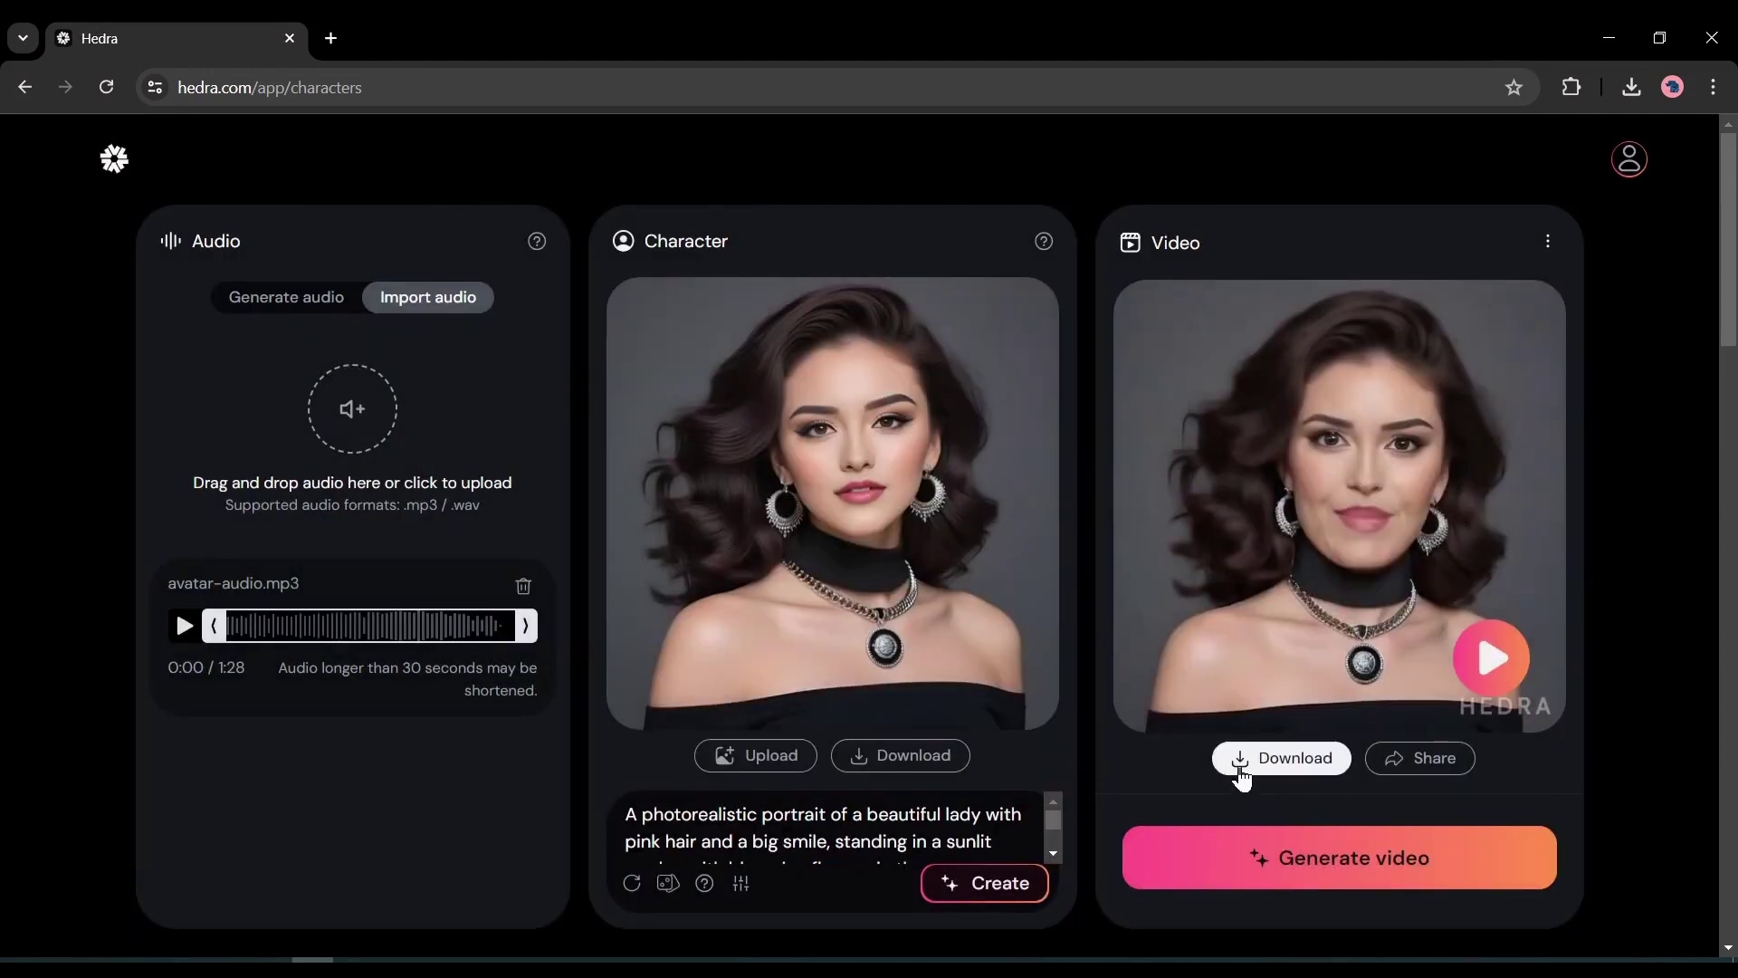
{"action": "scroll", "coordinate": [1249, 786], "scroll_direction": "down", "scroll_amount": 1}
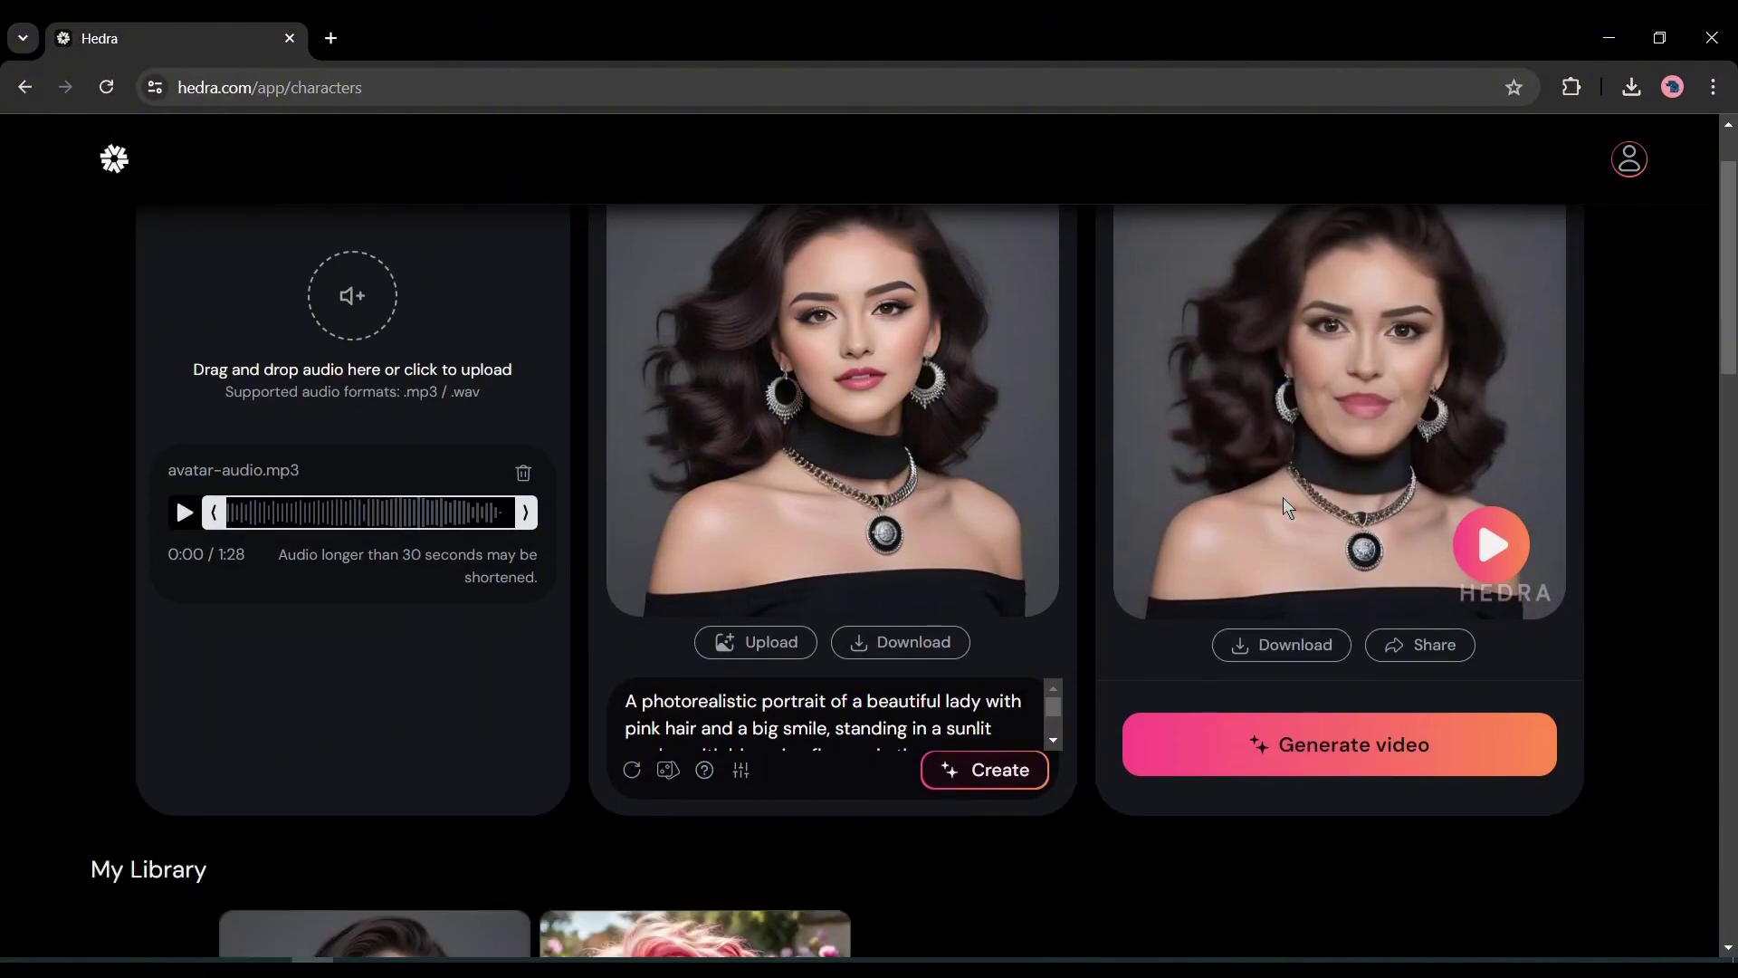
{"action": "scroll", "coordinate": [1203, 481], "scroll_direction": "down", "scroll_amount": 3}
{"action": "scroll", "coordinate": [271, 597], "scroll_direction": "down", "scroll_amount": 1}
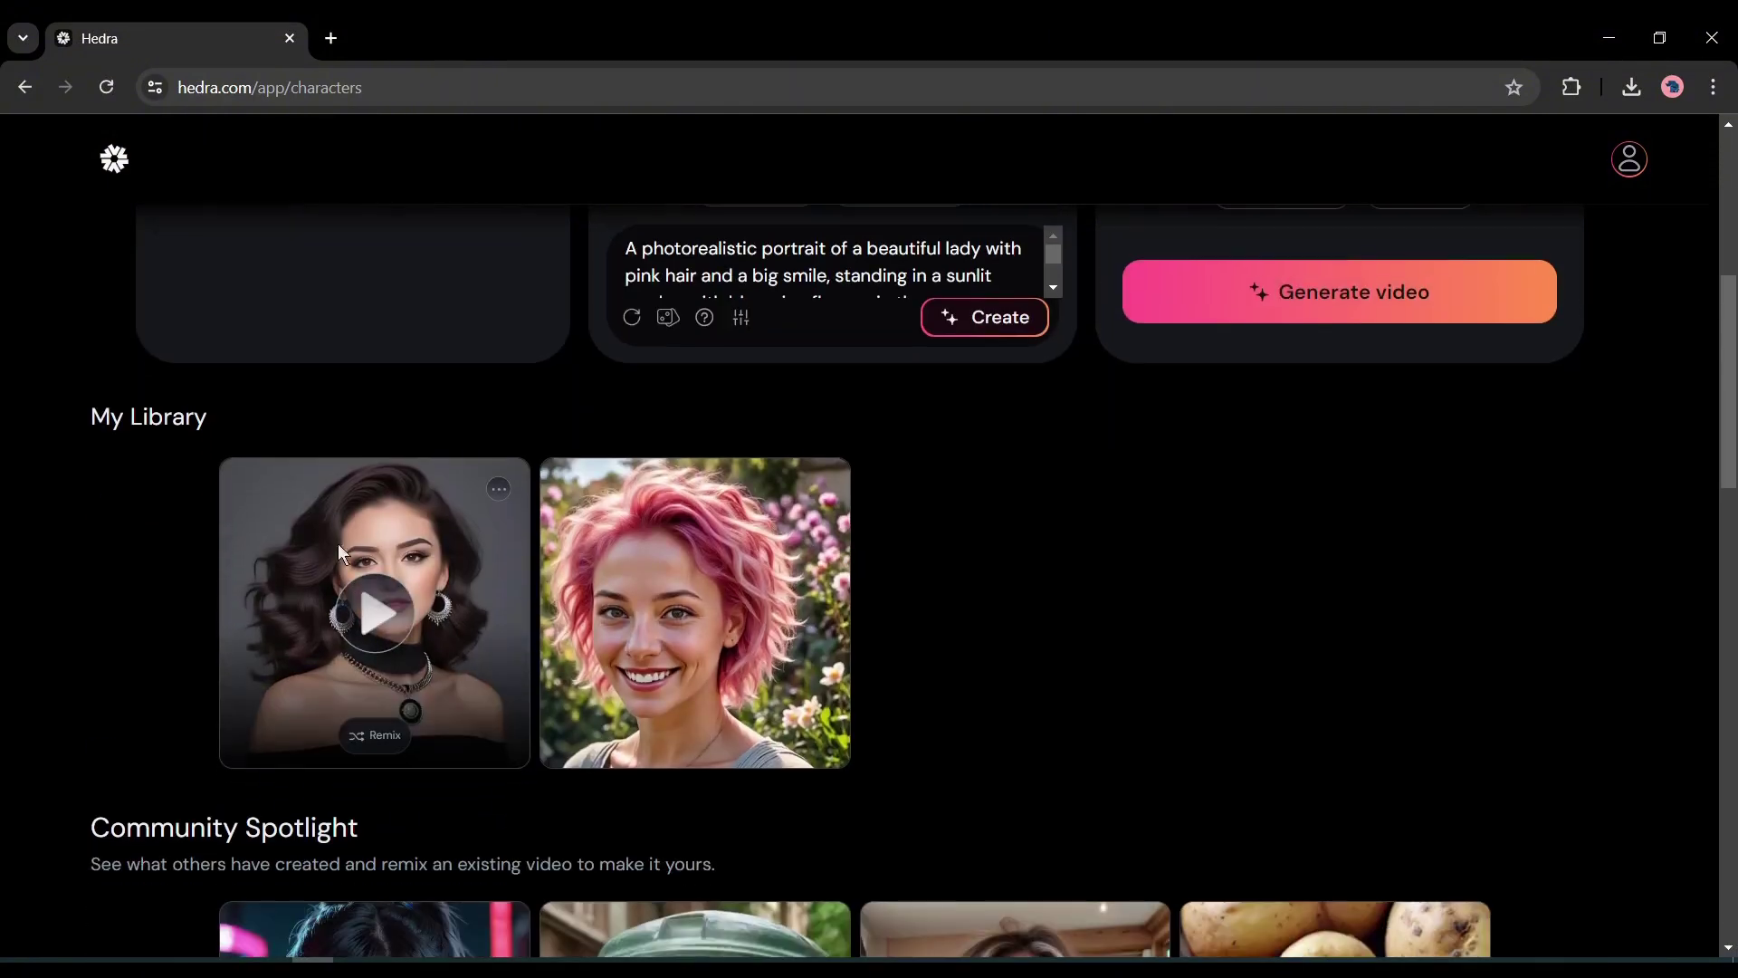
{"action": "left_click", "coordinate": [499, 490]}
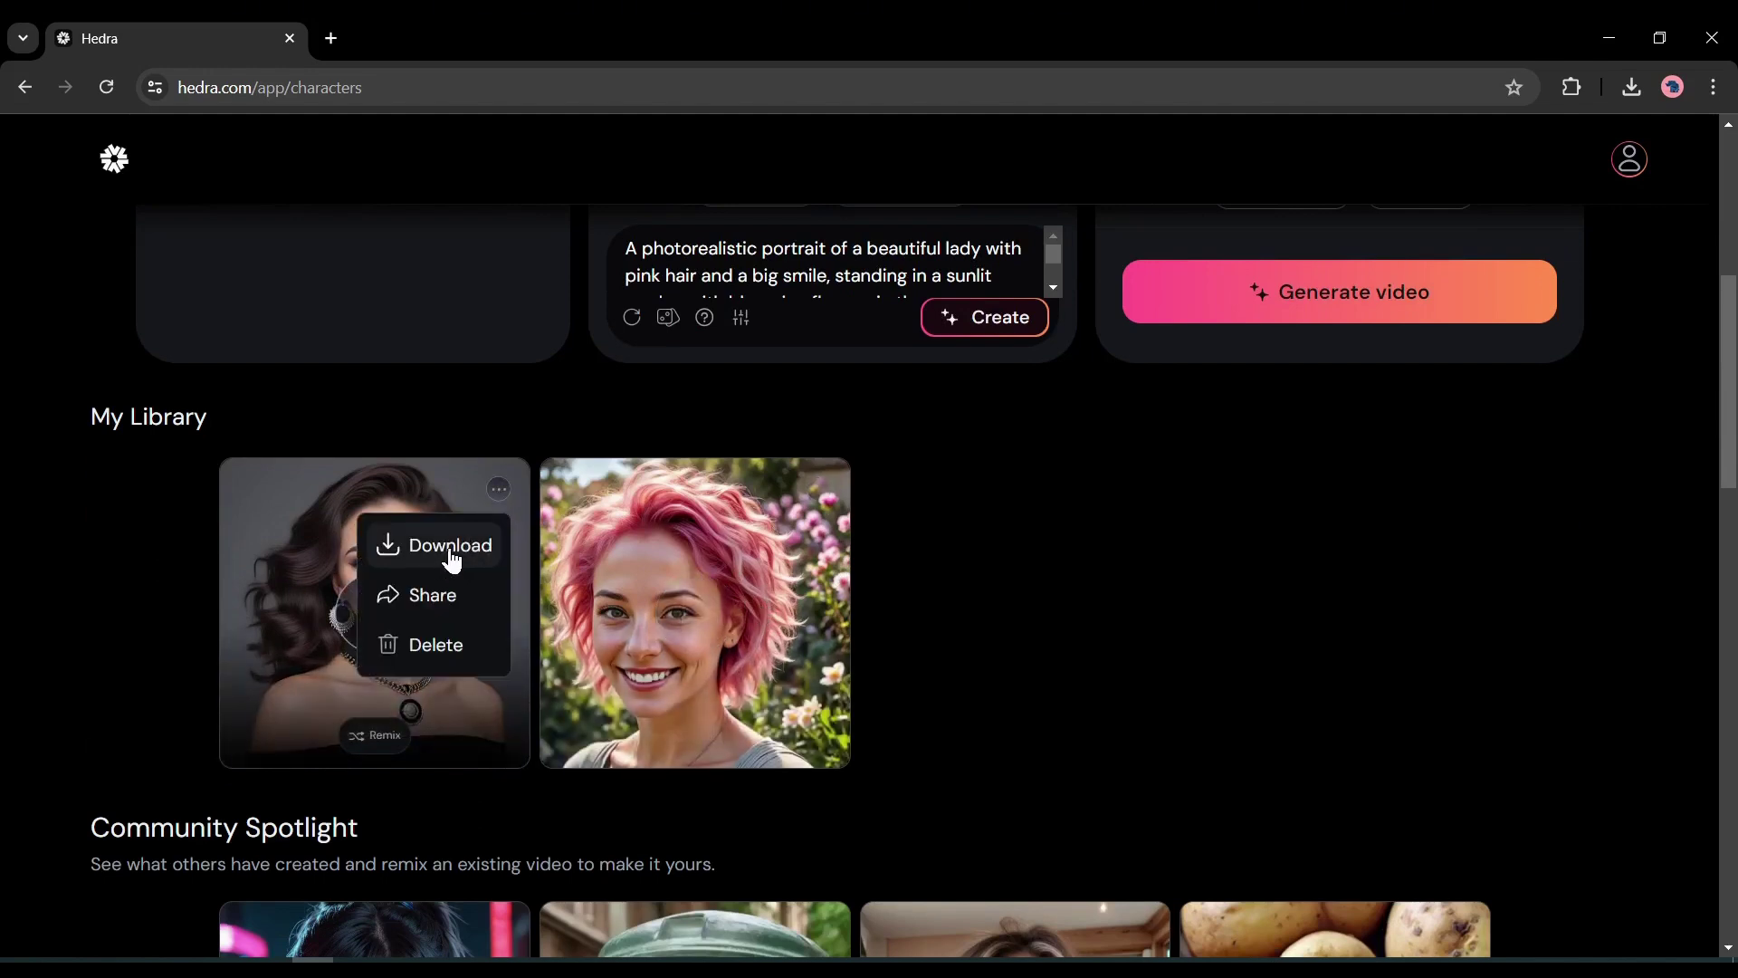
{"action": "left_click", "coordinate": [429, 546]}
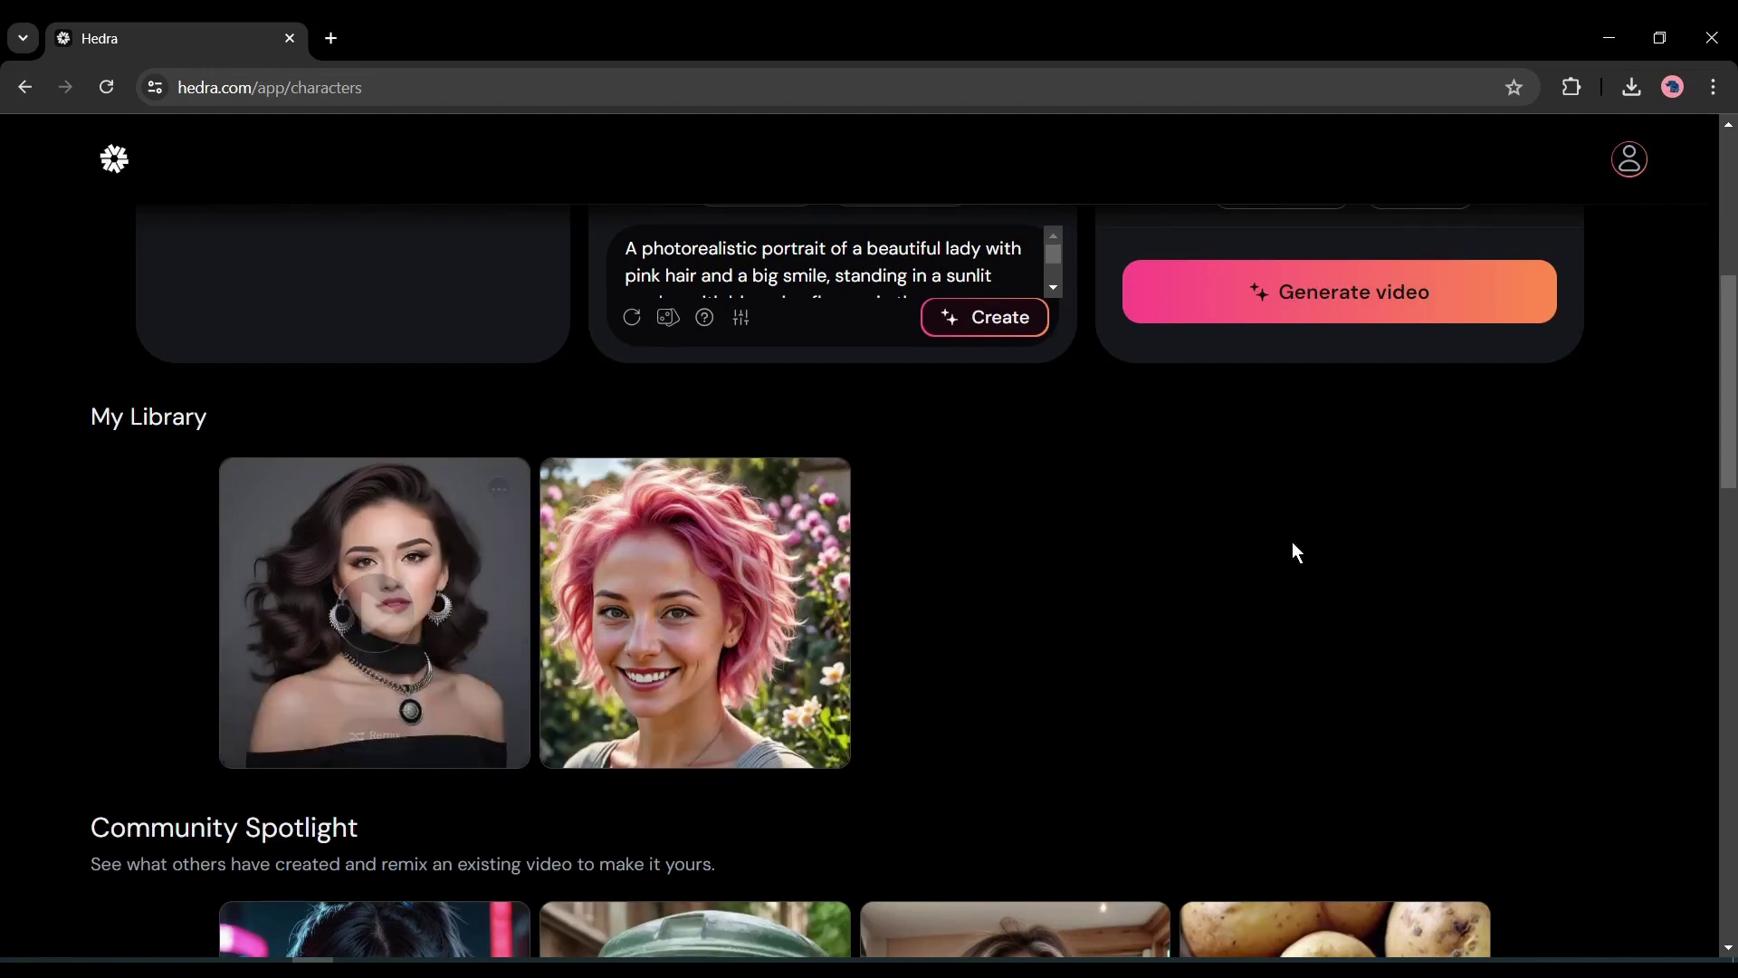
{"action": "scroll", "coordinate": [1068, 634], "scroll_direction": "up", "scroll_amount": 1}
{"action": "scroll", "coordinate": [1052, 633], "scroll_direction": "up", "scroll_amount": 5}
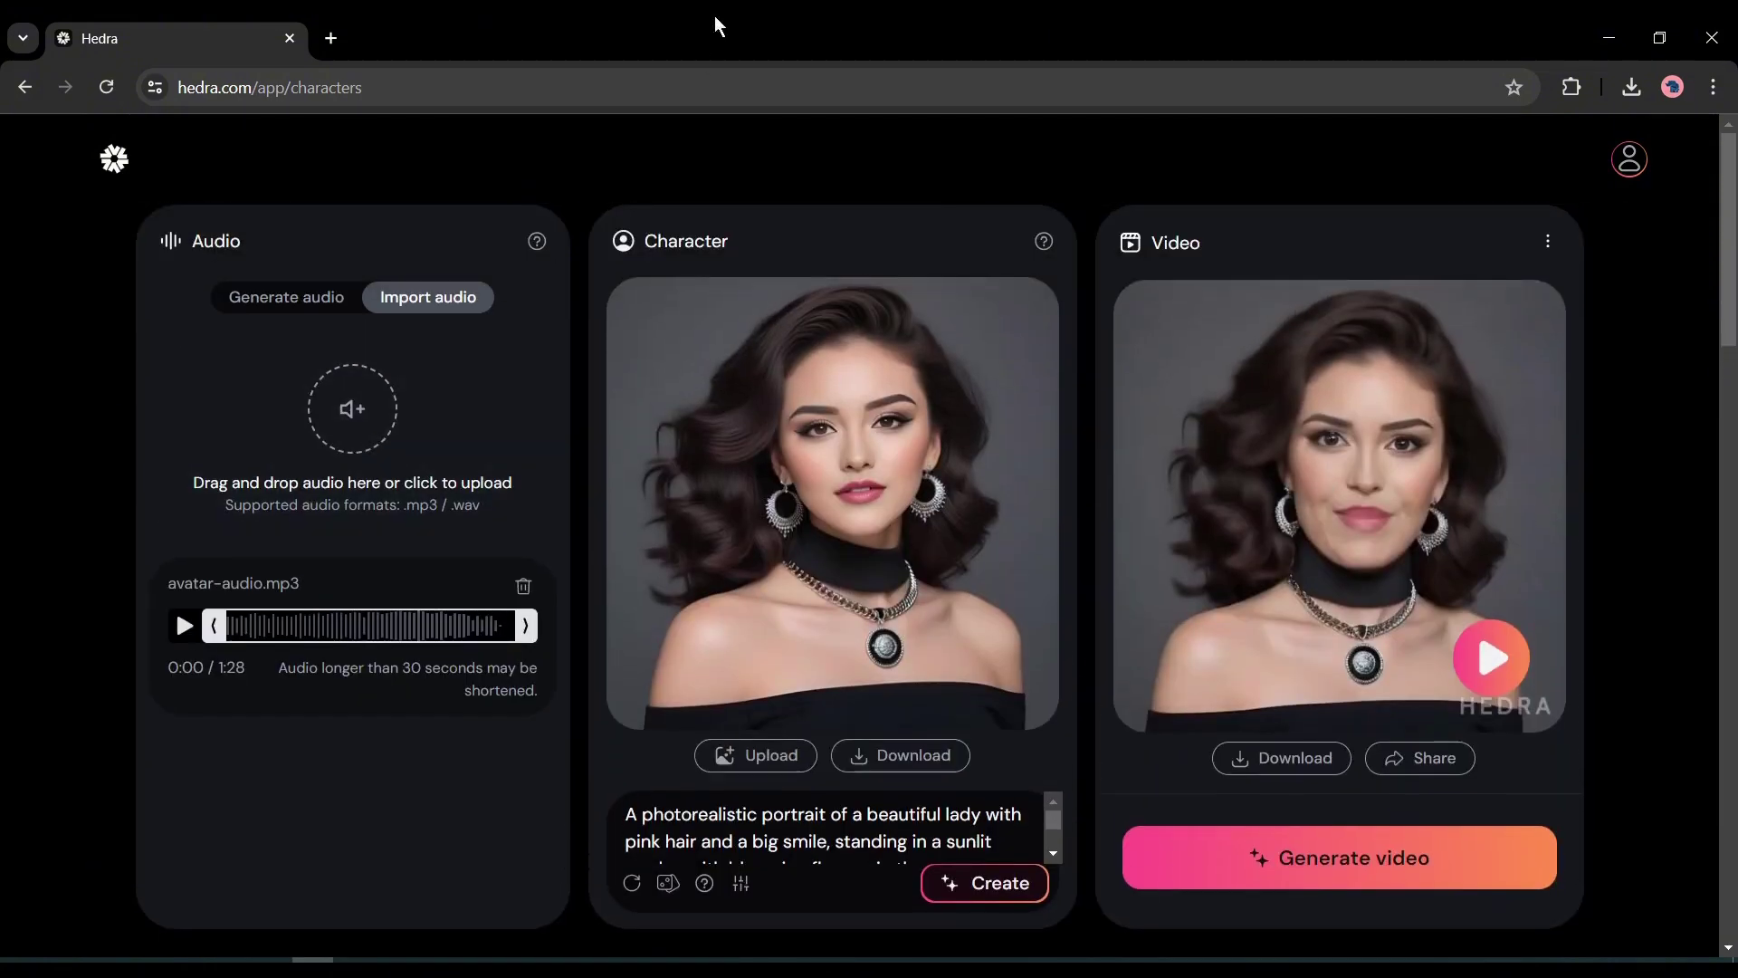
Return to hedra.com and scroll down to the embedded Hedra Character-1 showcase video.
{"action": "left_click", "coordinate": [124, 181]}
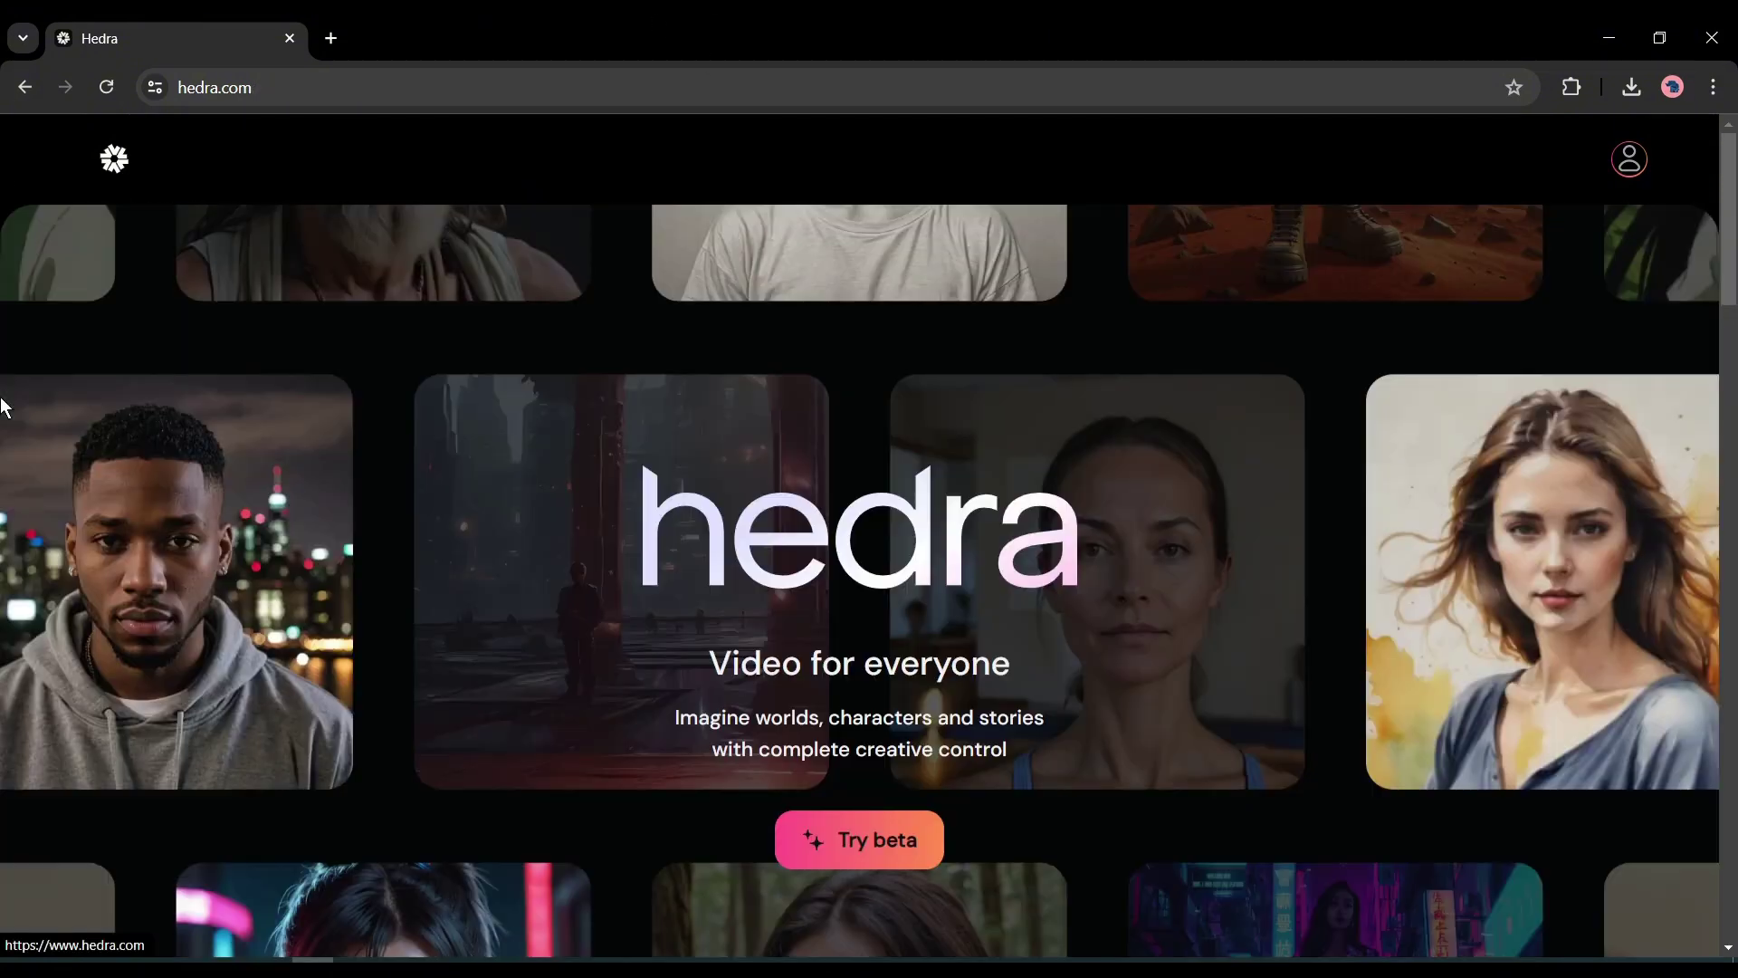
{"action": "scroll", "coordinate": [380, 465], "scroll_direction": "down", "scroll_amount": 9}
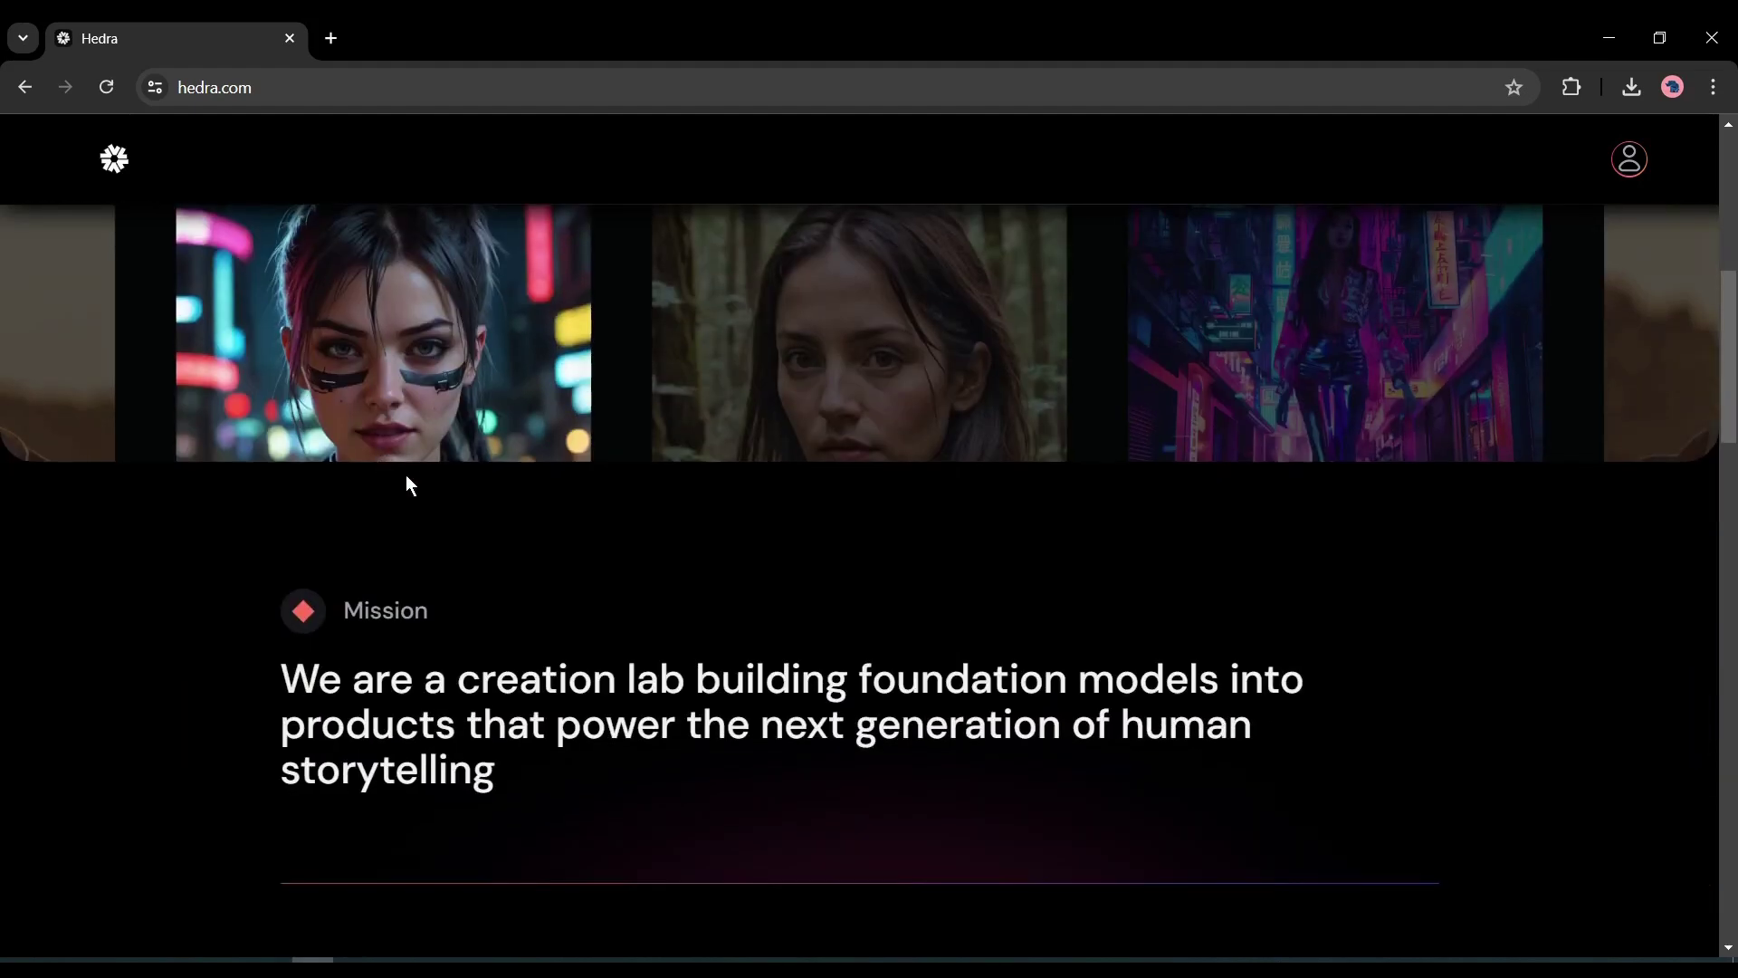
{"action": "scroll", "coordinate": [804, 765], "scroll_direction": "down", "scroll_amount": 10}
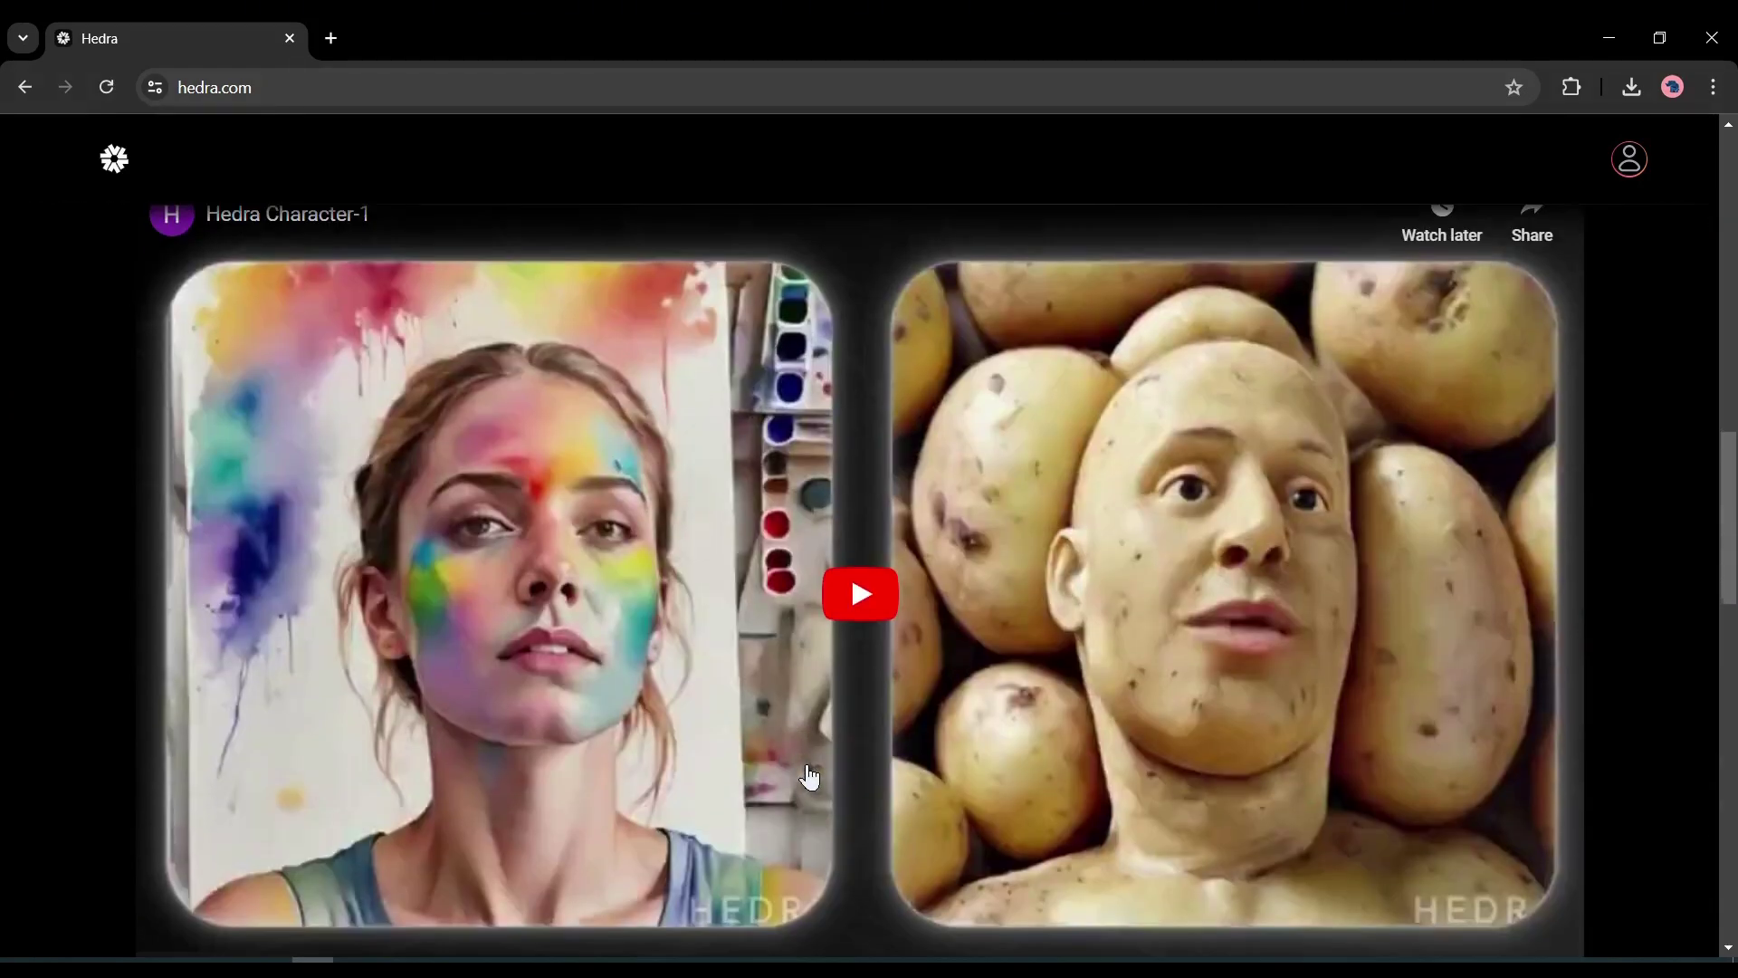